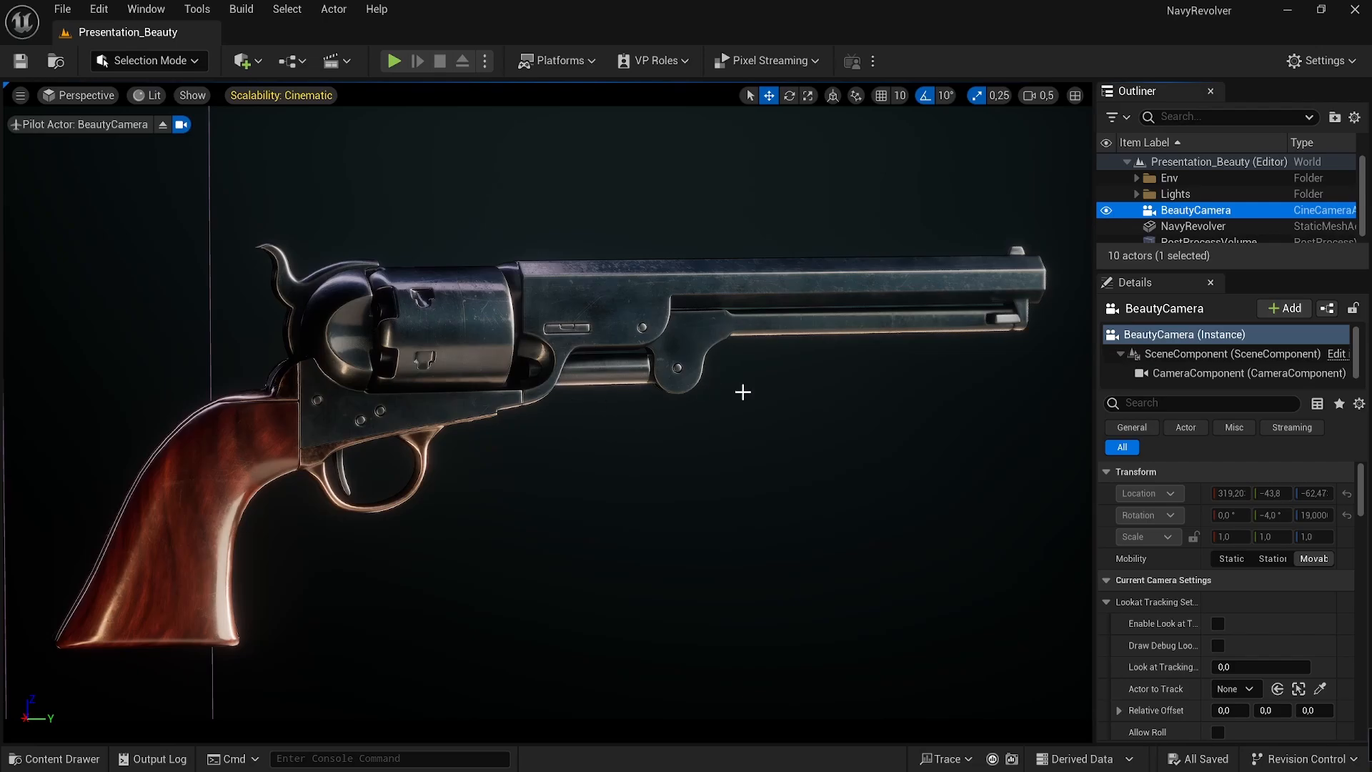
Step: Open the Presentation_Daylight level from the Presentation folder of the NavyRevolver content
{"action": "key", "text": "ctrl+space"}
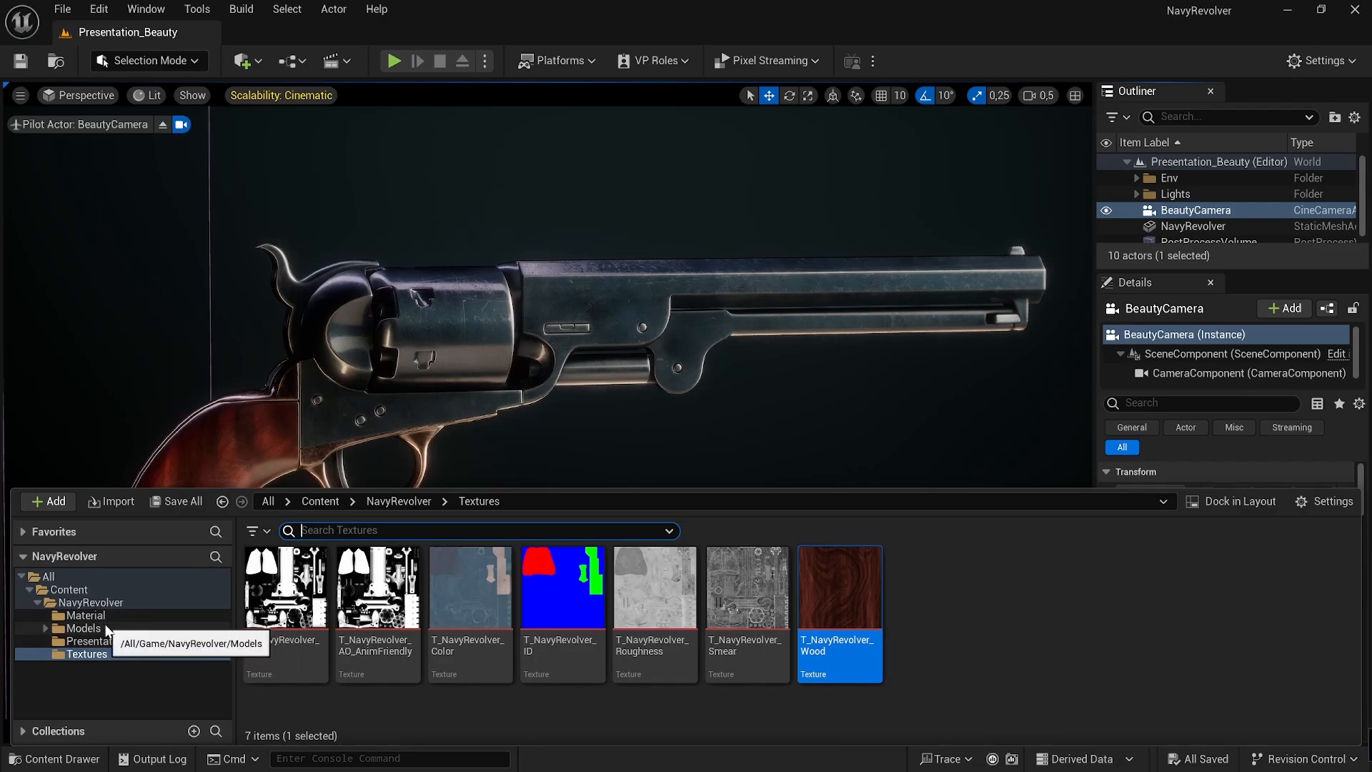
{"action": "left_click", "coordinate": [95, 592]}
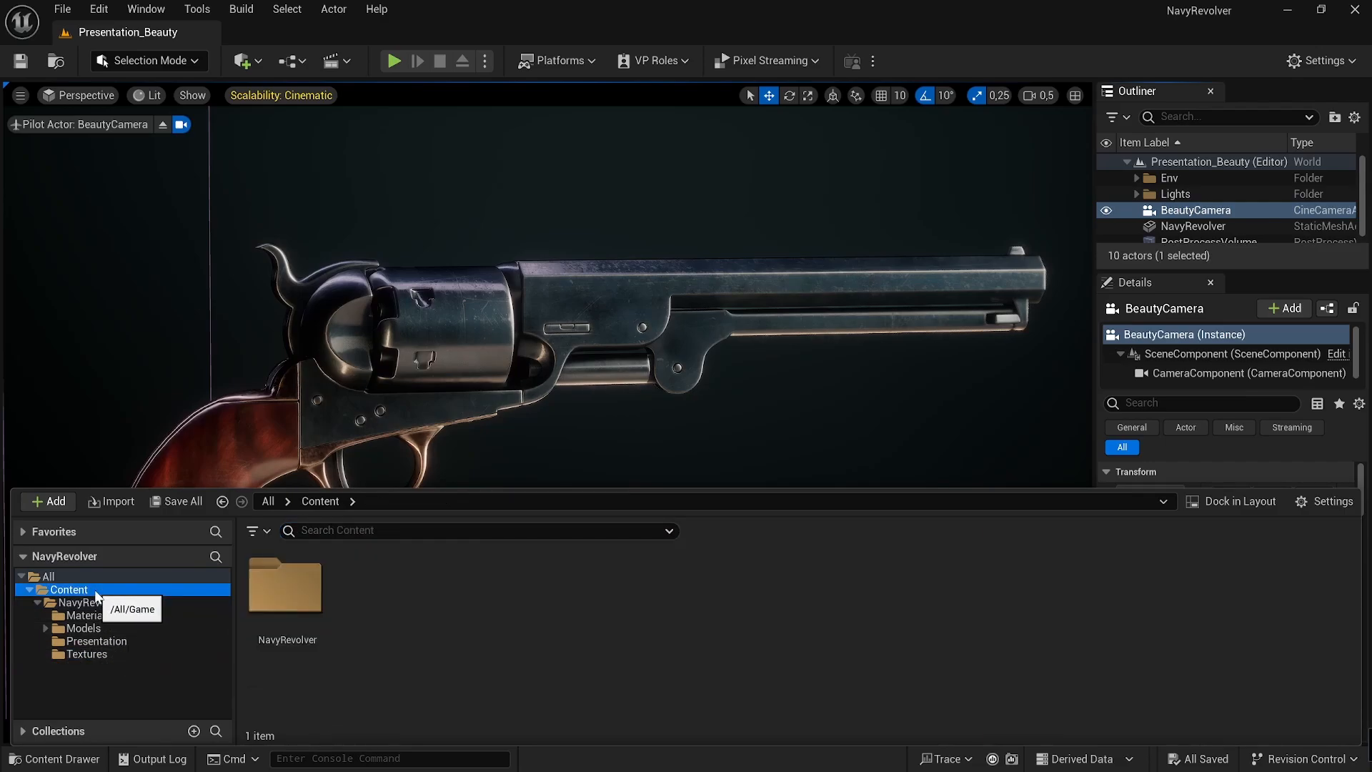
{"action": "left_click", "coordinate": [93, 602]}
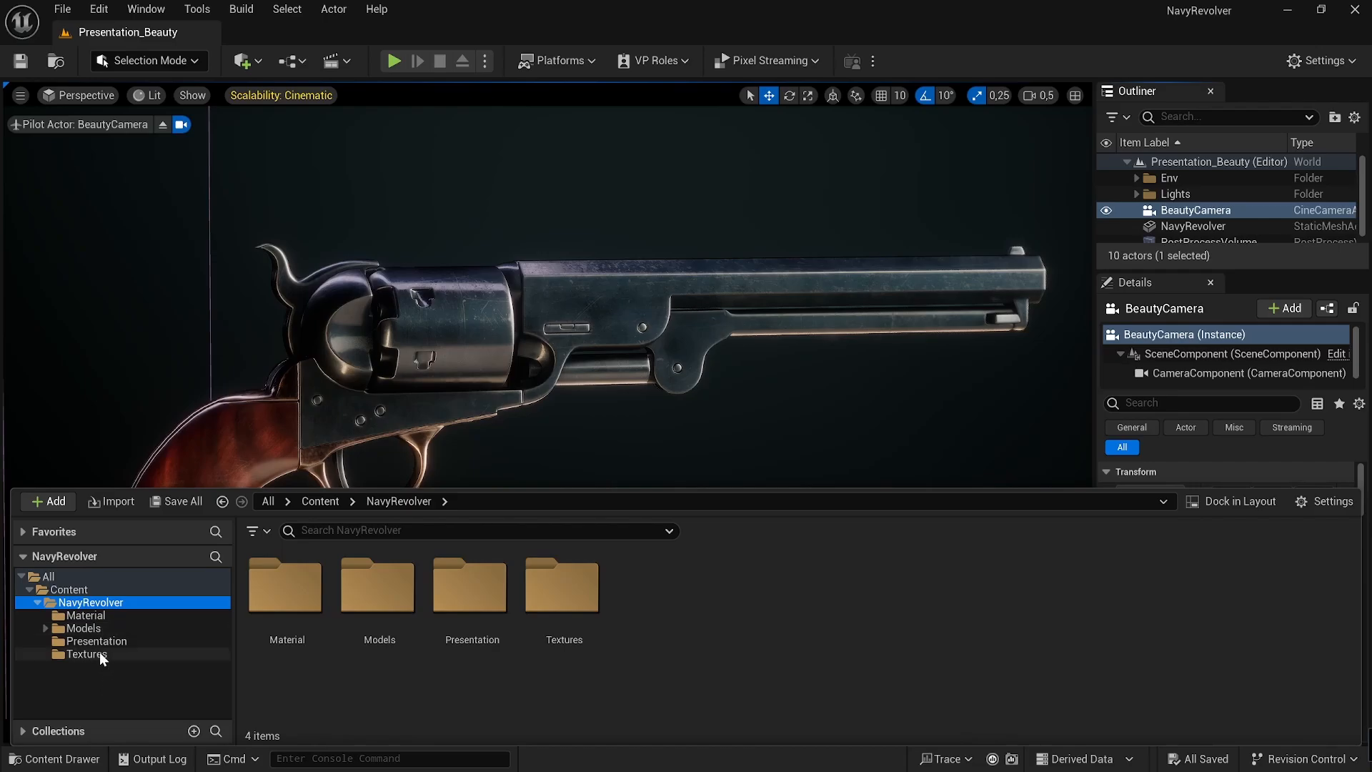
{"action": "left_click", "coordinate": [96, 642]}
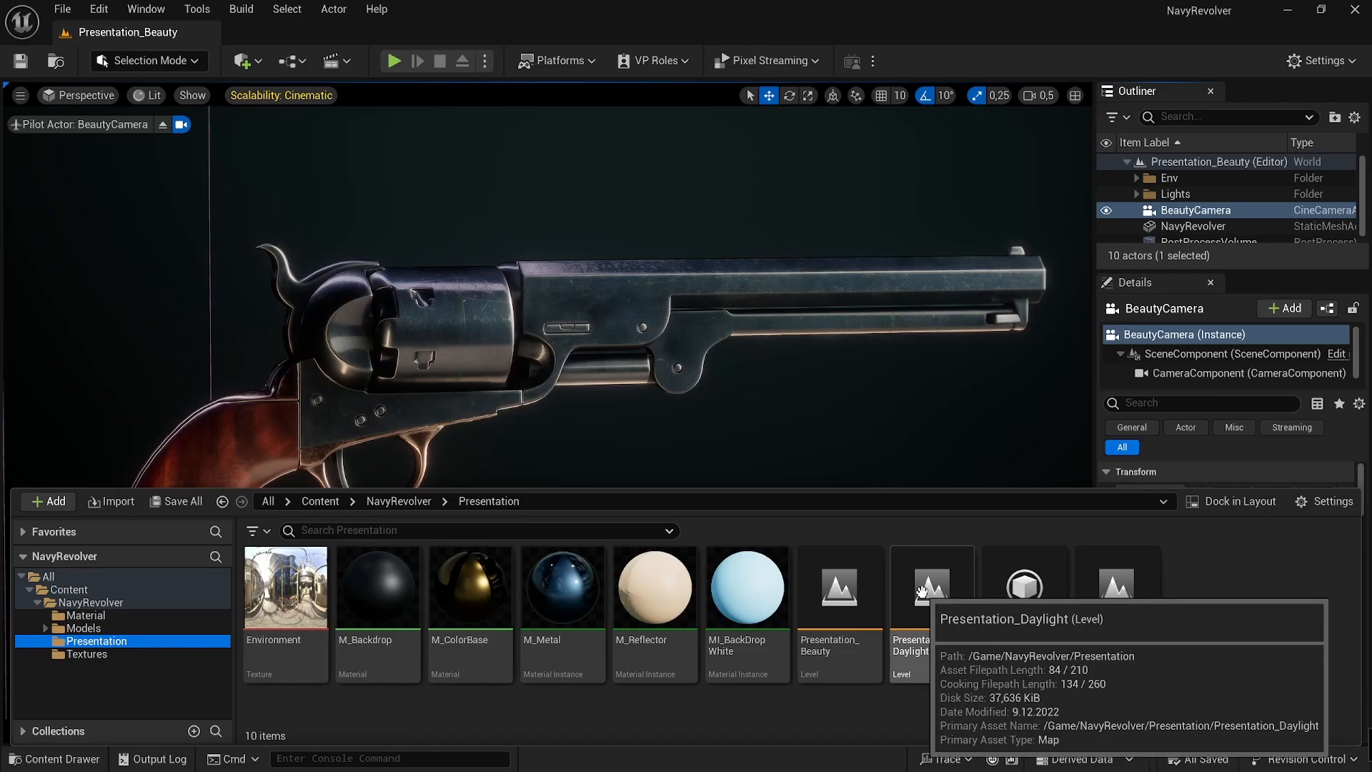
{"action": "double_click", "coordinate": [922, 591]}
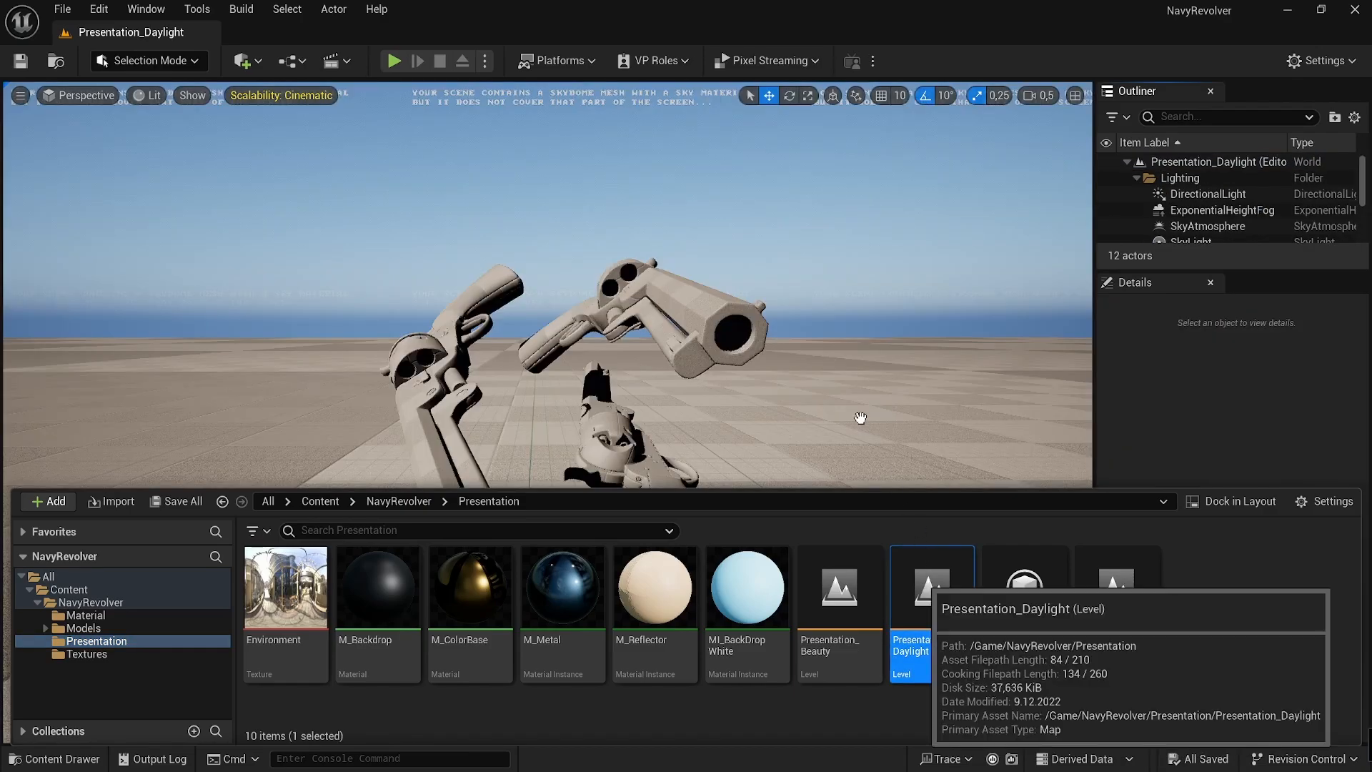
{"action": "left_click", "coordinate": [786, 503]}
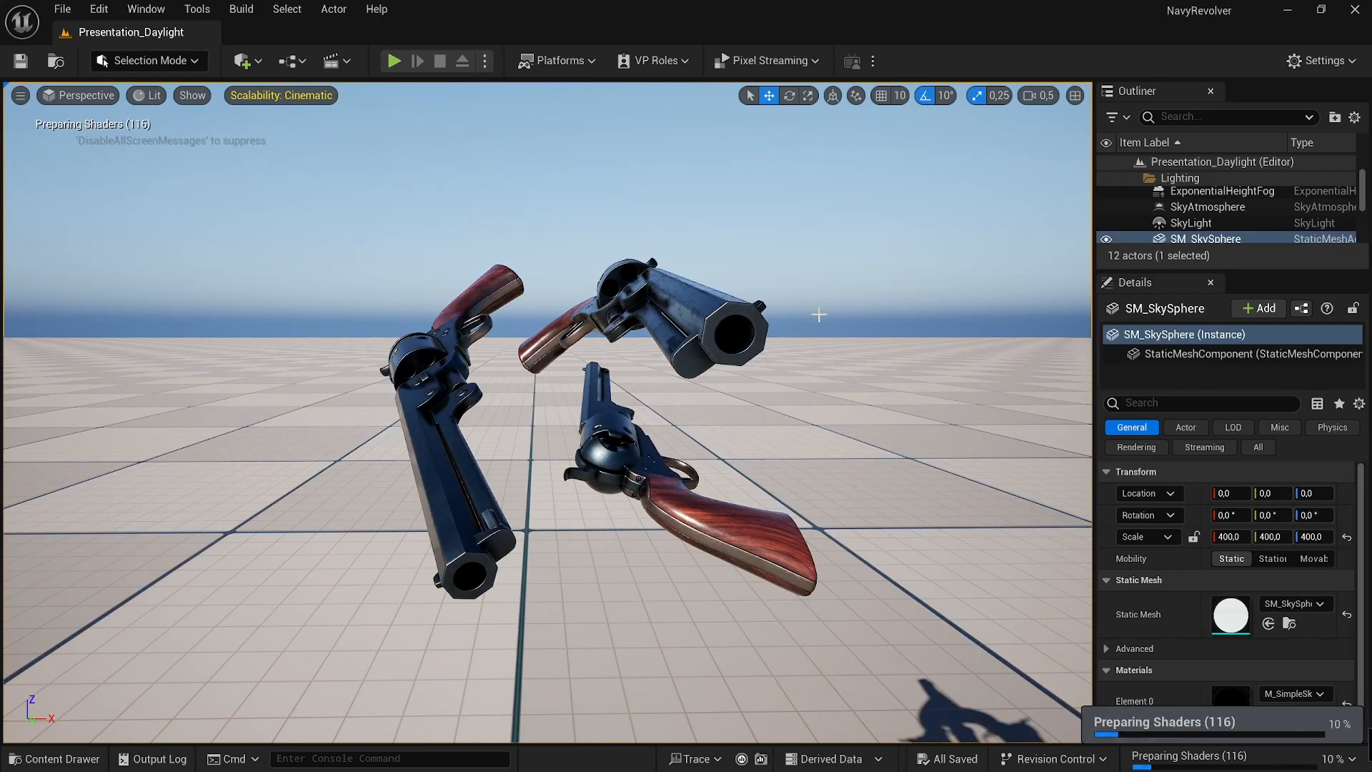
Step: Select the NavyRevolver_1 mesh and examine the revolvers from several angles under the daylight lighting
{"action": "right_click_drag", "start_coordinate": [819, 315], "coordinate": [679, 287]}
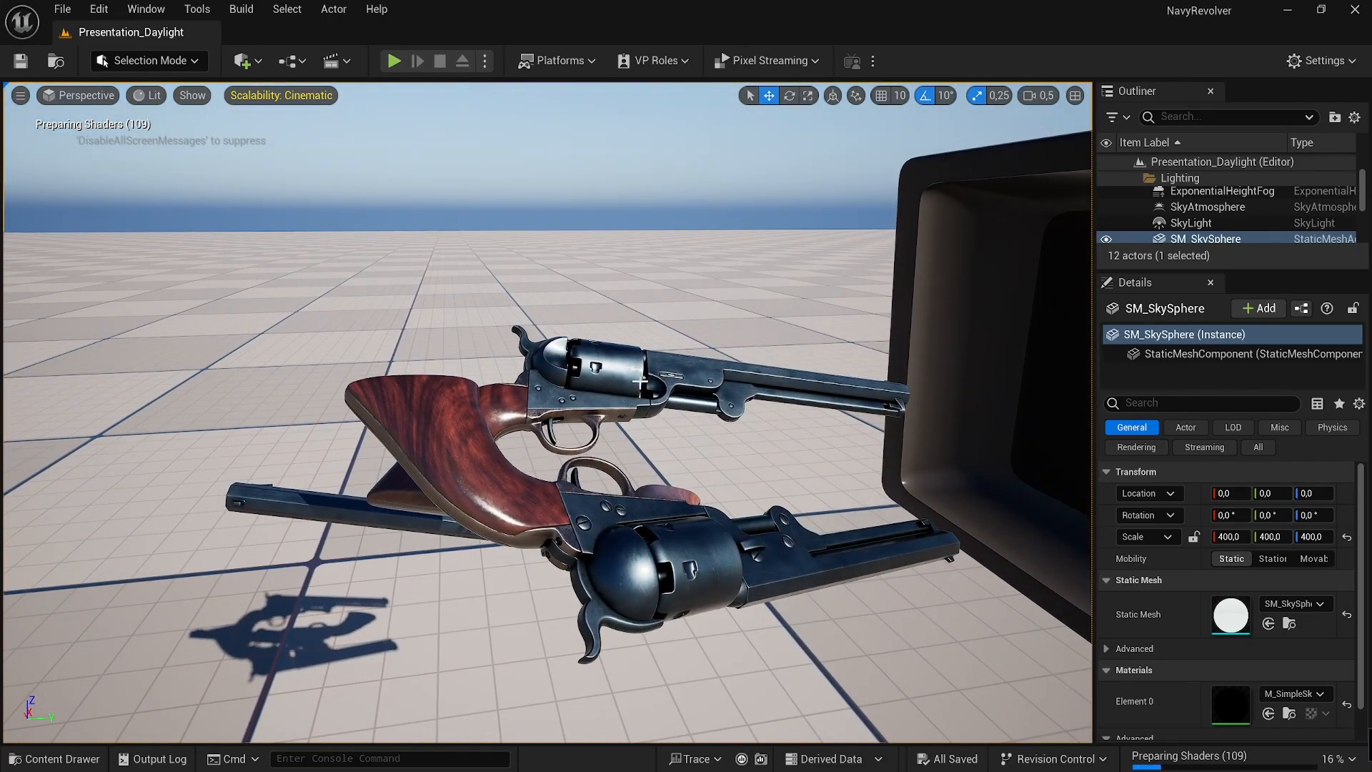
{"action": "left_click", "coordinate": [640, 382]}
{"action": "right_click_drag", "start_coordinate": [640, 382], "coordinate": [718, 314]}
{"action": "left_click_drag", "start_coordinate": [718, 315], "coordinate": [686, 411], "text": "alt"}
{"action": "right_click_drag", "start_coordinate": [686, 411], "coordinate": [621, 536]}
{"action": "right_click_drag", "start_coordinate": [645, 433], "coordinate": [632, 307]}
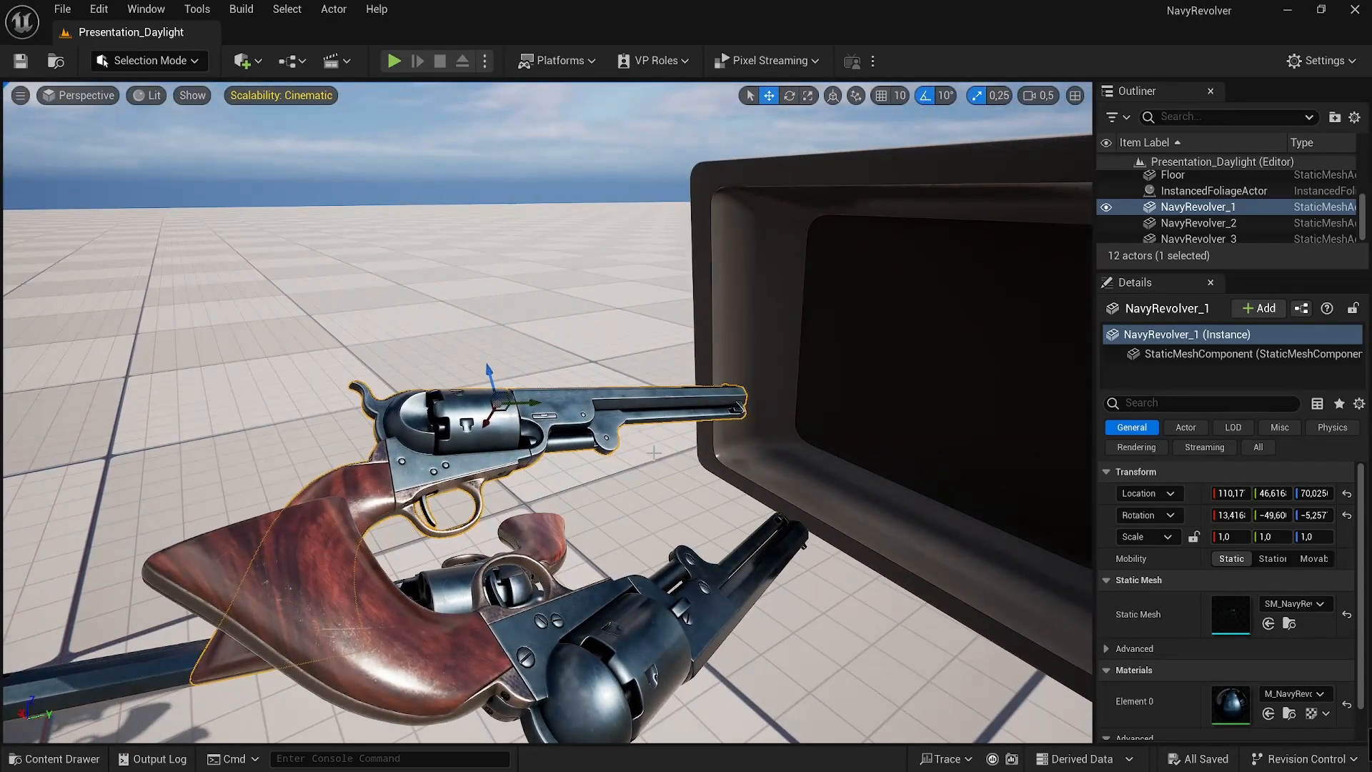
{"action": "key", "text": "s"}
{"action": "right_click_drag", "start_coordinate": [654, 453], "coordinate": [654, 453]}
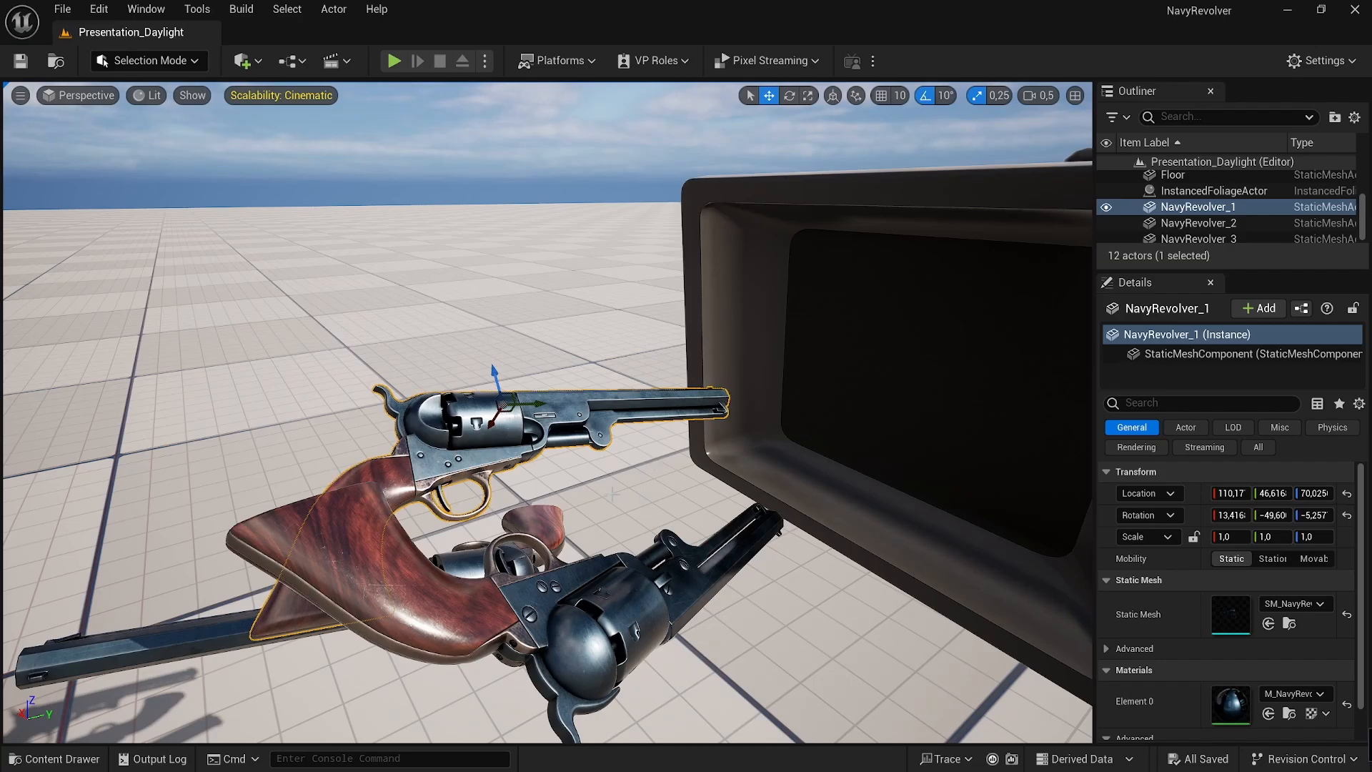
{"action": "left_click_drag", "start_coordinate": [612, 495], "coordinate": [553, 376], "text": "alt"}
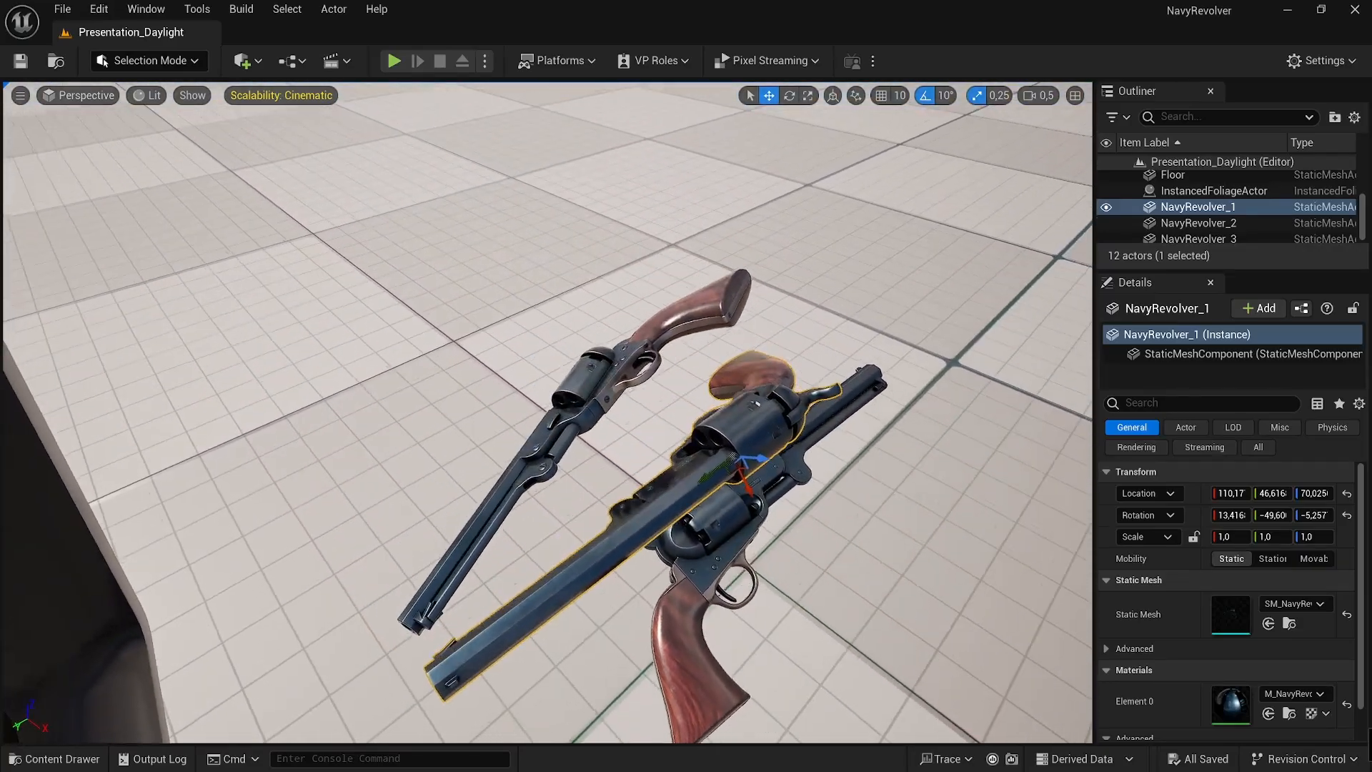
{"action": "left_click_drag", "start_coordinate": [548, 413], "coordinate": [505, 286], "text": "alt"}
{"action": "right_click_drag", "start_coordinate": [505, 286], "coordinate": [576, 286], "text": "alt"}
{"action": "left_click_drag", "start_coordinate": [606, 421], "coordinate": [829, 389], "text": "alt"}
{"action": "right_click_drag", "start_coordinate": [548, 412], "coordinate": [471, 357]}
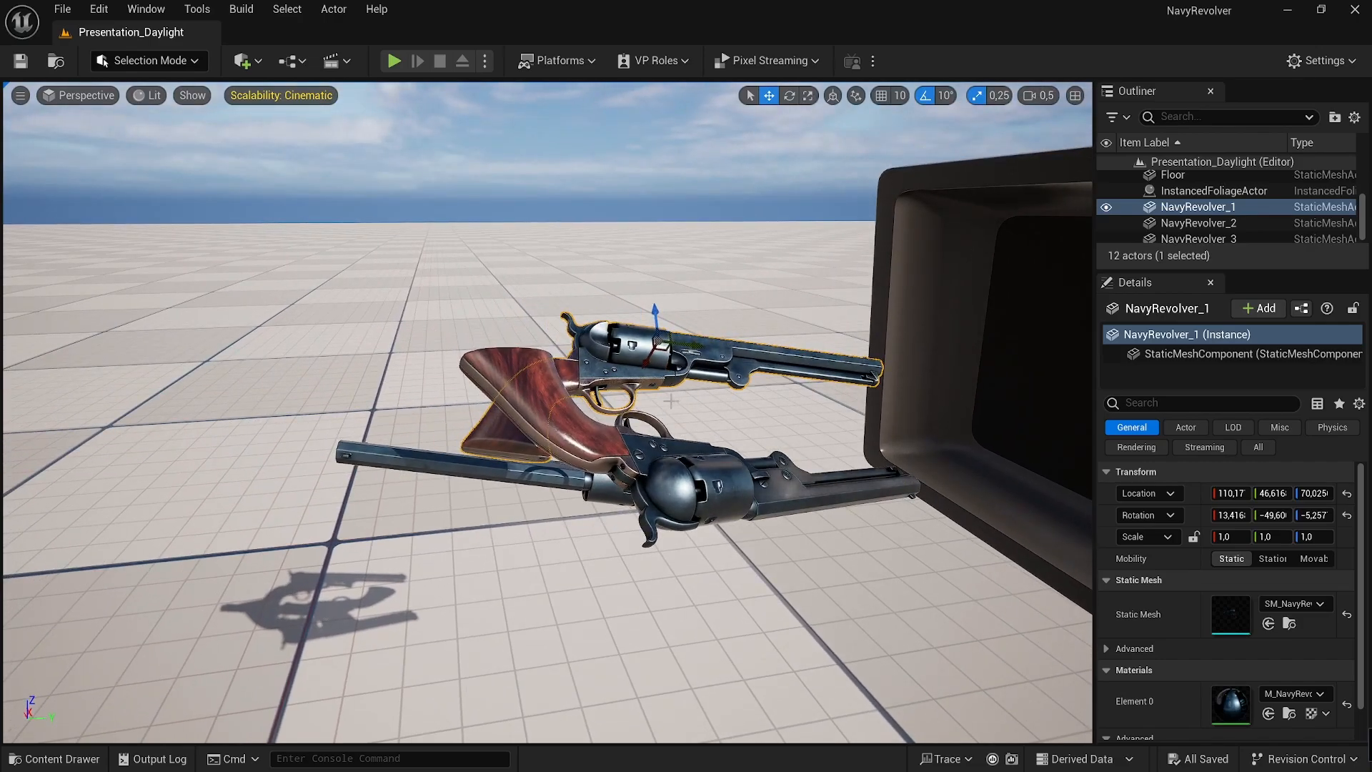
{"action": "mouse_move", "coordinate": [681, 413]}
{"action": "right_mouse_down"}
{"action": "mouse_move", "coordinate": [736, 351]}
{"action": "mouse_move", "coordinate": [686, 413]}
{"action": "right_mouse_up"}
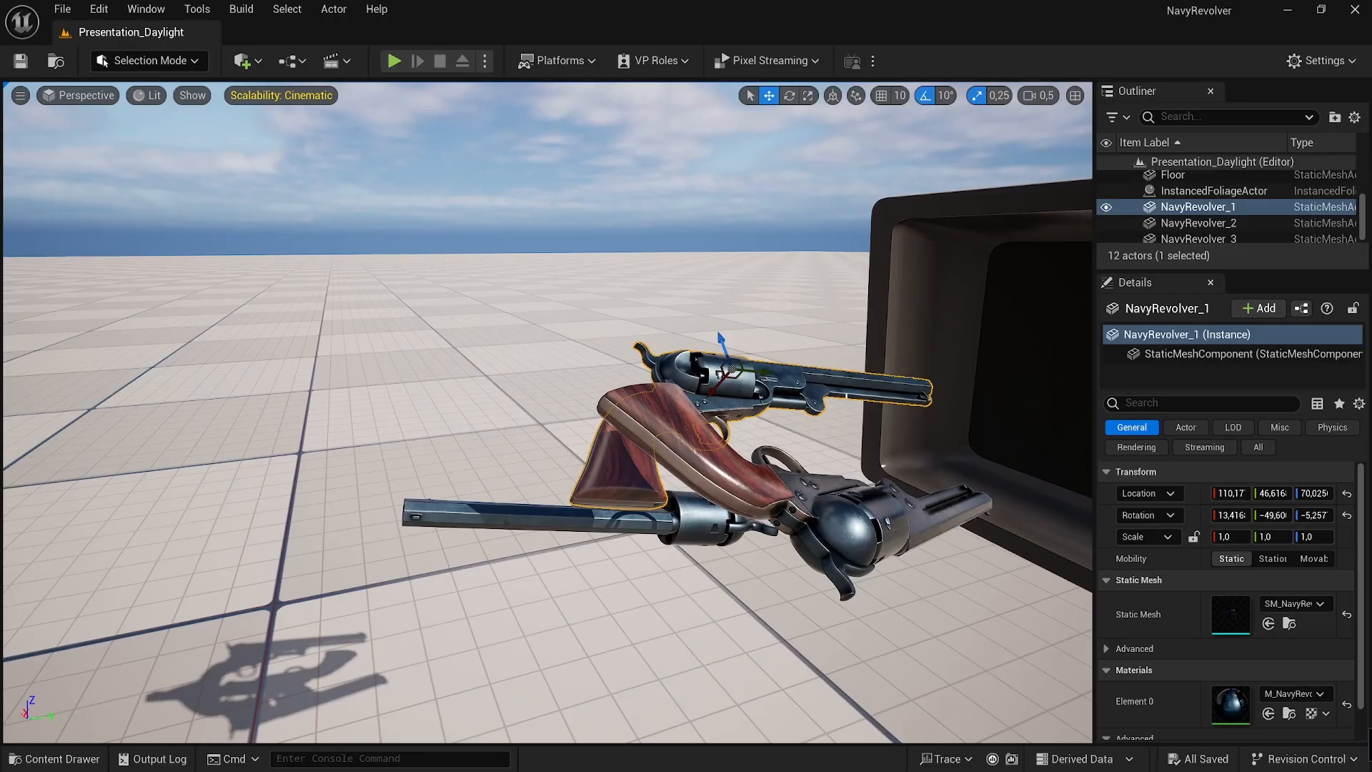
Step: Locate the M_NavyRevolver material assigned to the selected revolver and open it for editing
{"action": "scroll", "coordinate": [1302, 665], "scroll_direction": "down", "scroll_amount": 1}
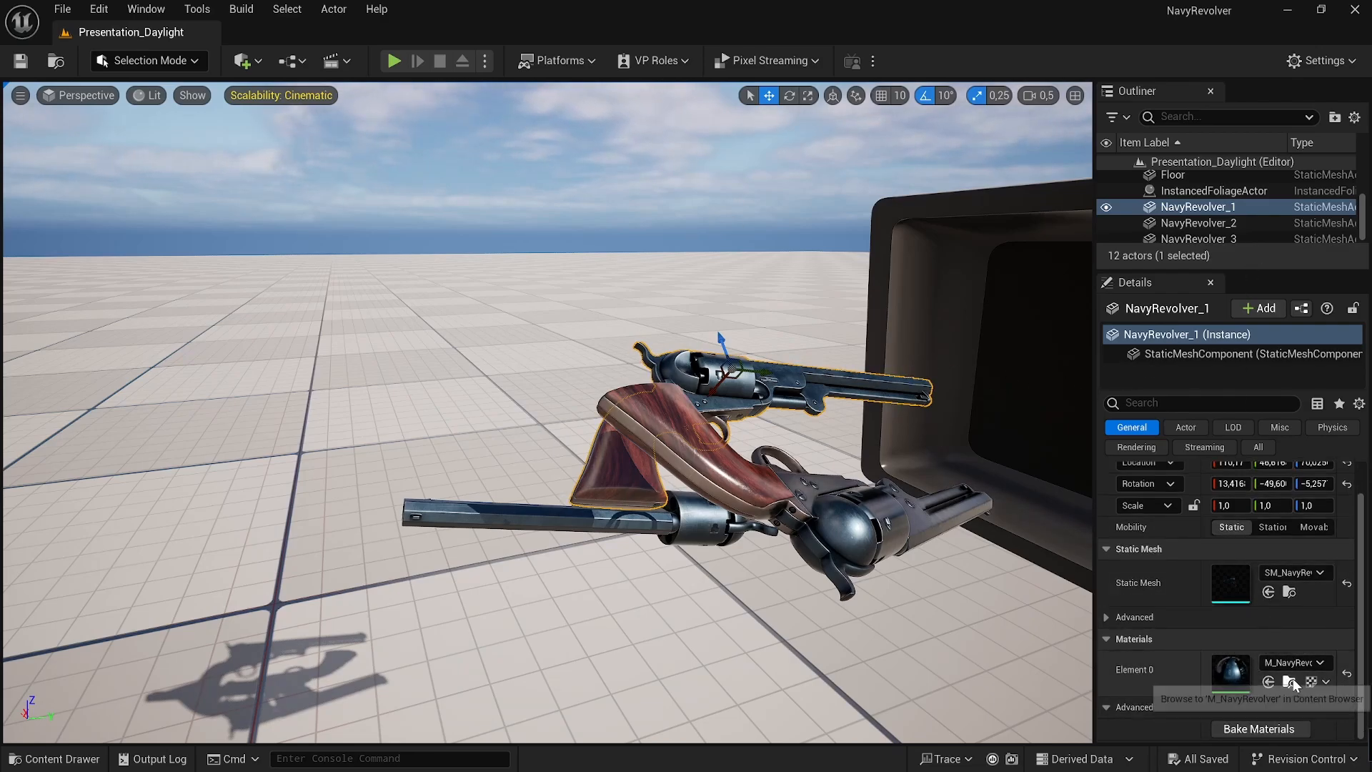
{"action": "left_click", "coordinate": [1291, 683]}
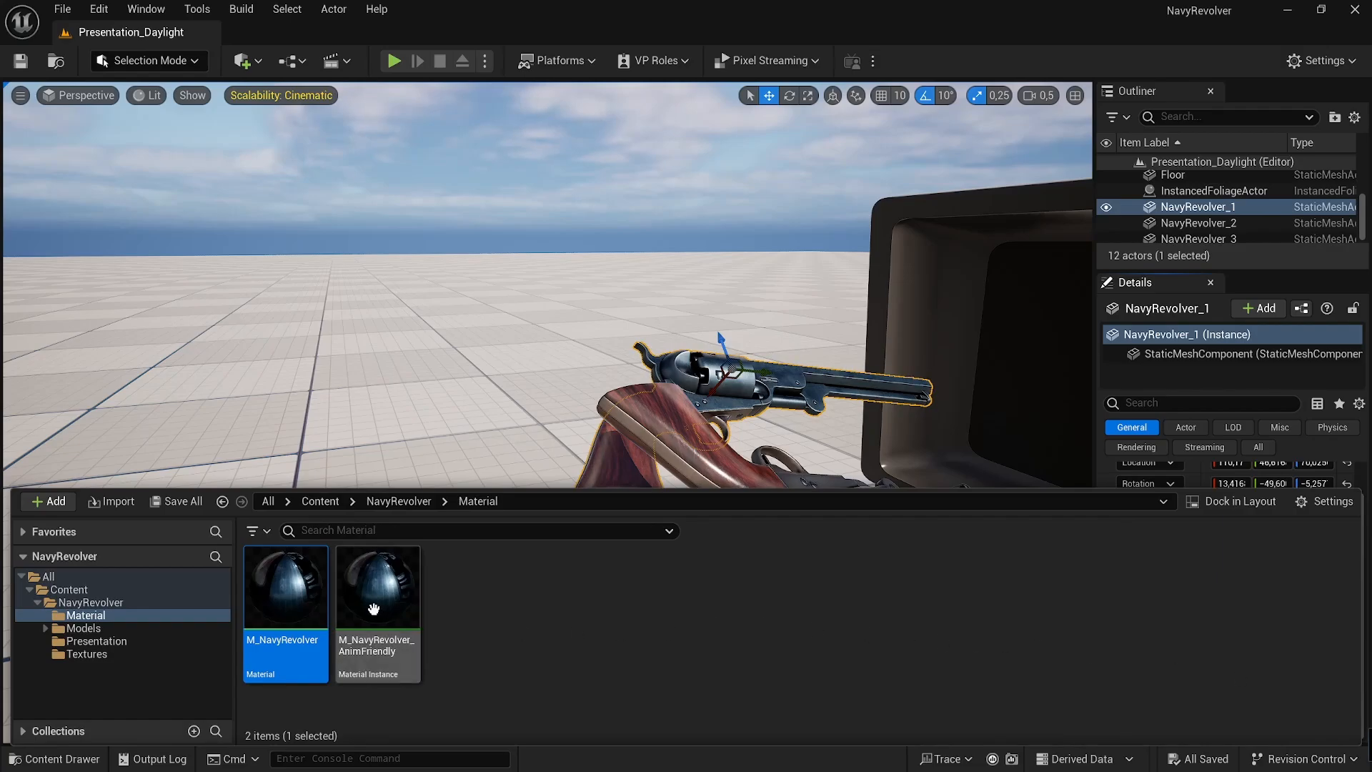
{"action": "double_click", "coordinate": [280, 585]}
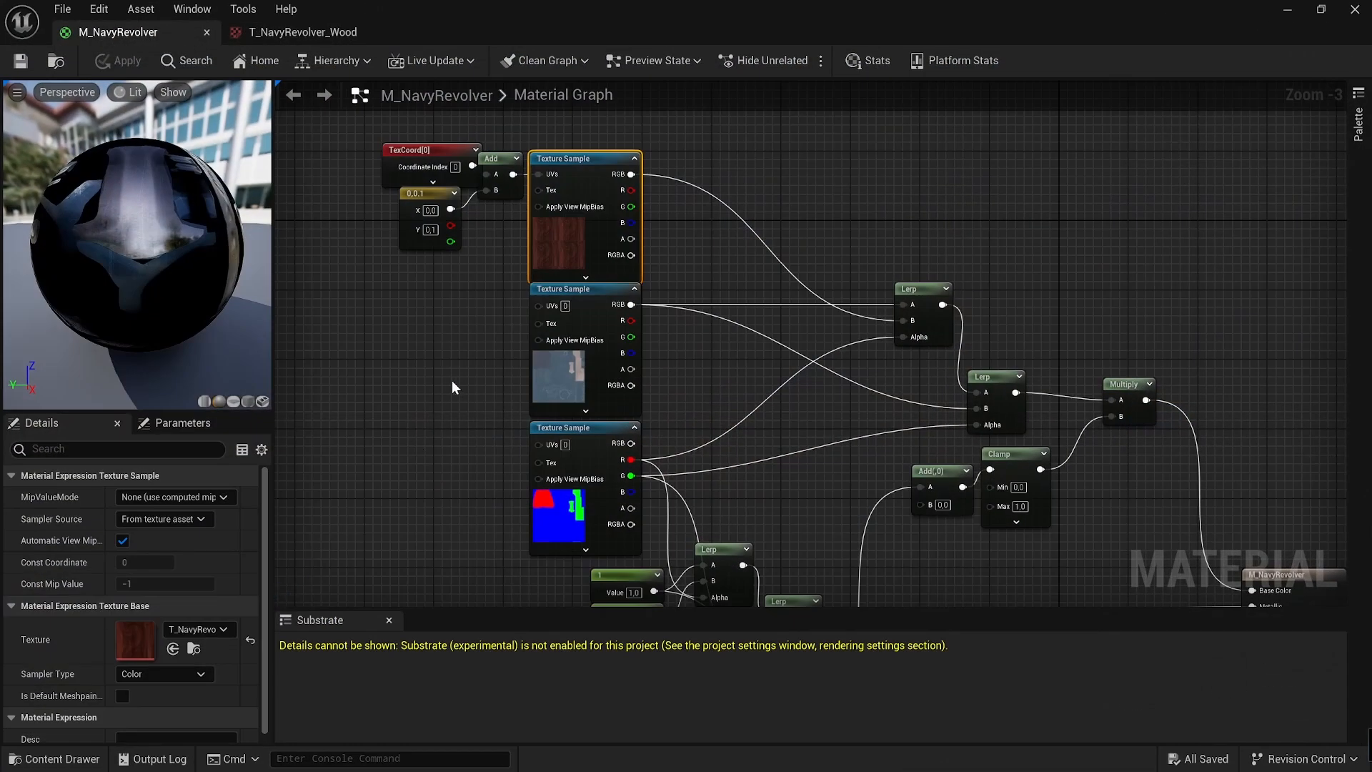
Step: Examine the M_NavyRevolver material graph, from the wood, color and ID texture samples to the material output connections
{"action": "right_click_drag", "start_coordinate": [452, 380], "coordinate": [439, 240]}
{"action": "scroll", "coordinate": [456, 279], "scroll_direction": "down", "scroll_amount": 1}
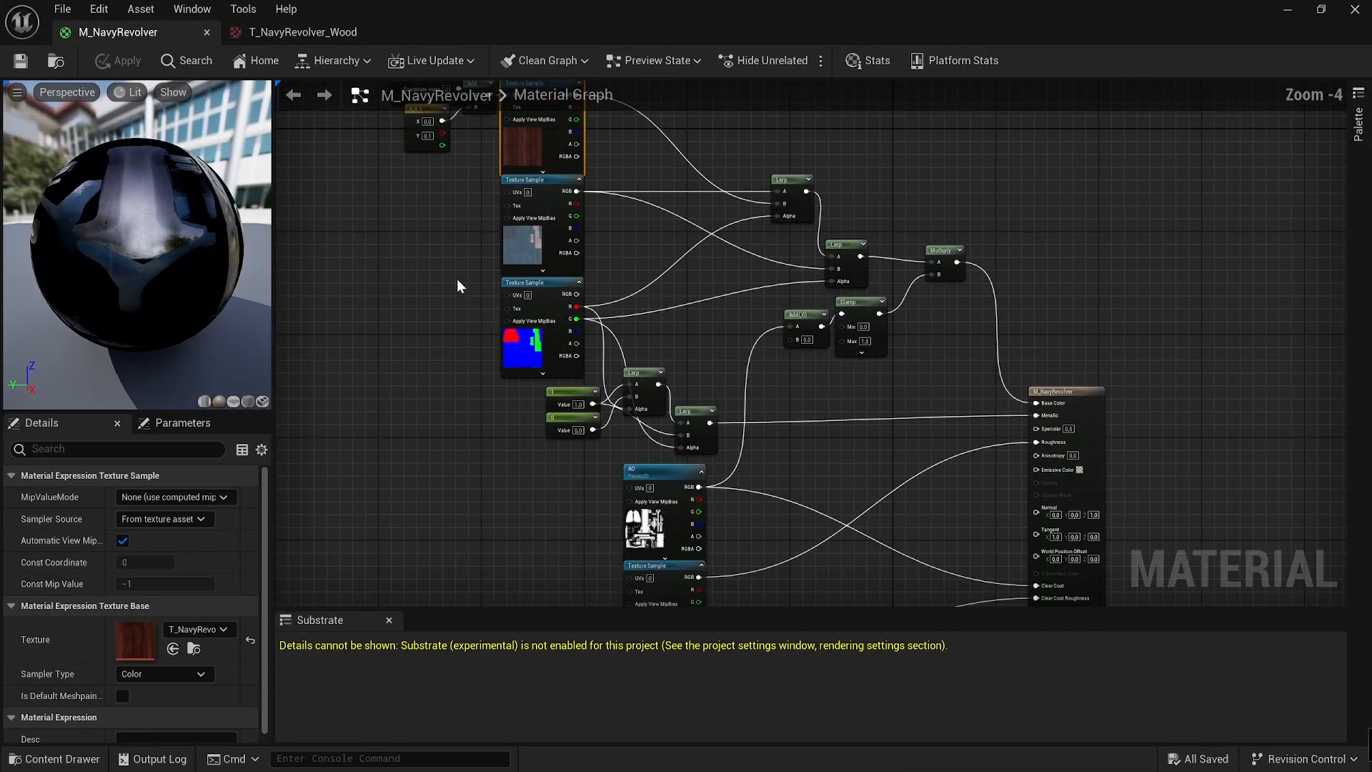
{"action": "mouse_move", "coordinate": [857, 457]}
{"action": "right_mouse_down"}
{"action": "mouse_move", "coordinate": [858, 285]}
{"action": "mouse_move", "coordinate": [851, 479]}
{"action": "right_mouse_up"}
{"action": "scroll", "coordinate": [790, 412], "scroll_direction": "up", "scroll_amount": 1}
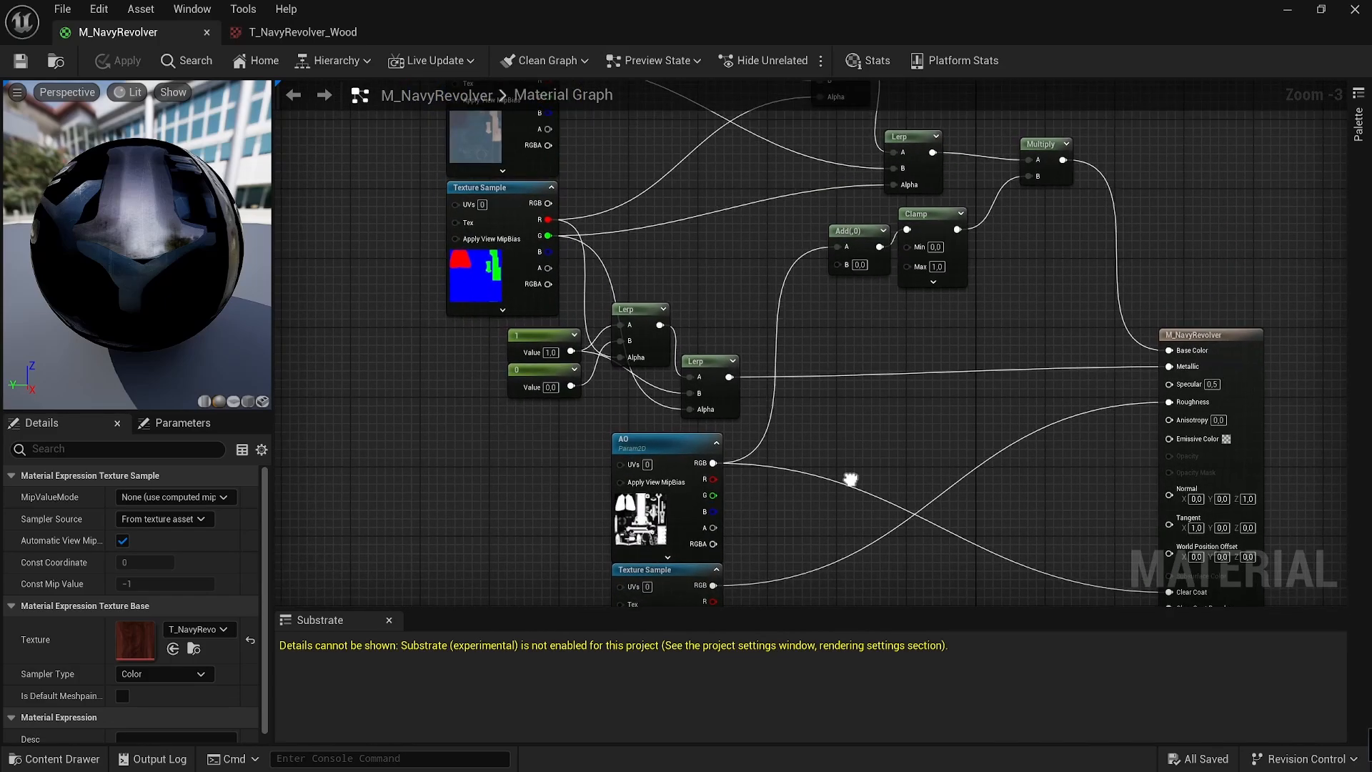
{"action": "right_click_drag", "start_coordinate": [913, 386], "coordinate": [854, 428]}
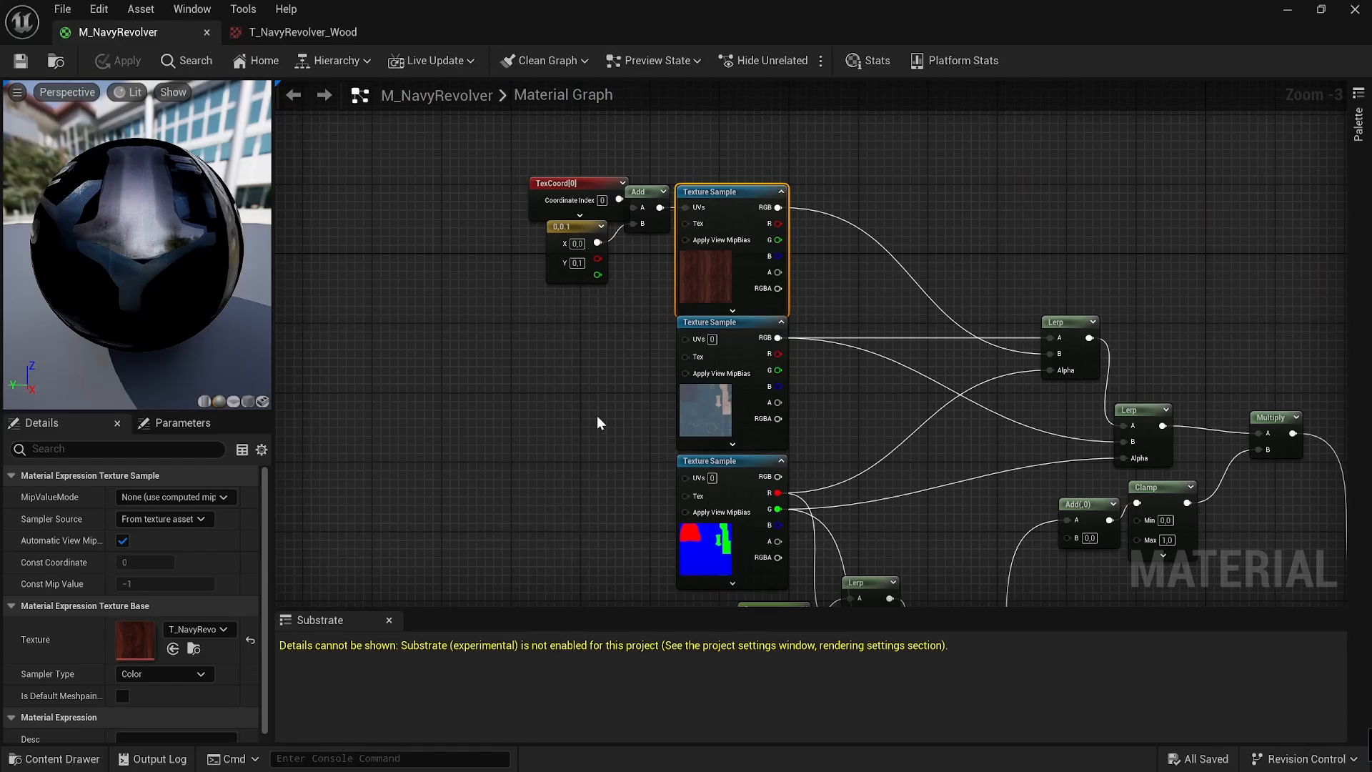
{"action": "right_click_drag", "start_coordinate": [617, 496], "coordinate": [555, 383]}
{"action": "right_click_drag", "start_coordinate": [973, 464], "coordinate": [911, 256]}
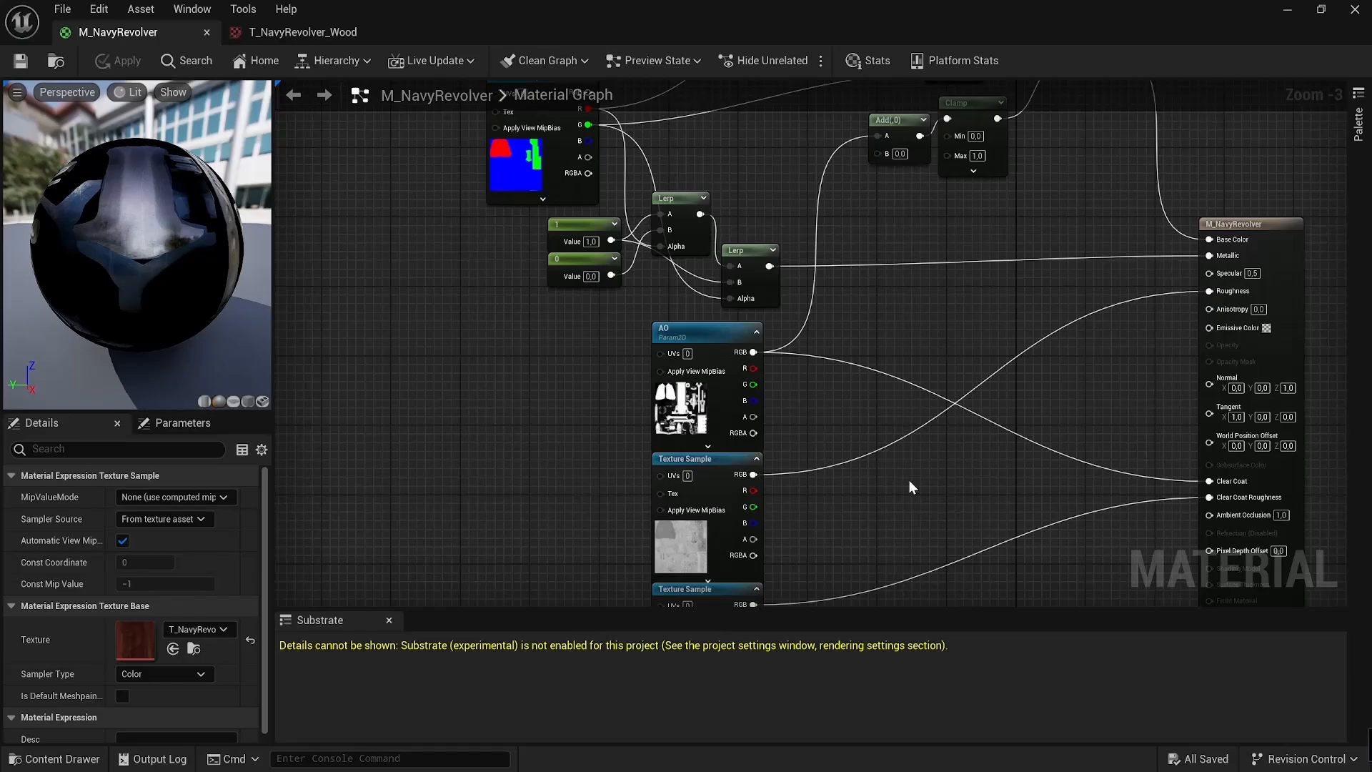
{"action": "right_click_drag", "start_coordinate": [909, 480], "coordinate": [751, 384]}
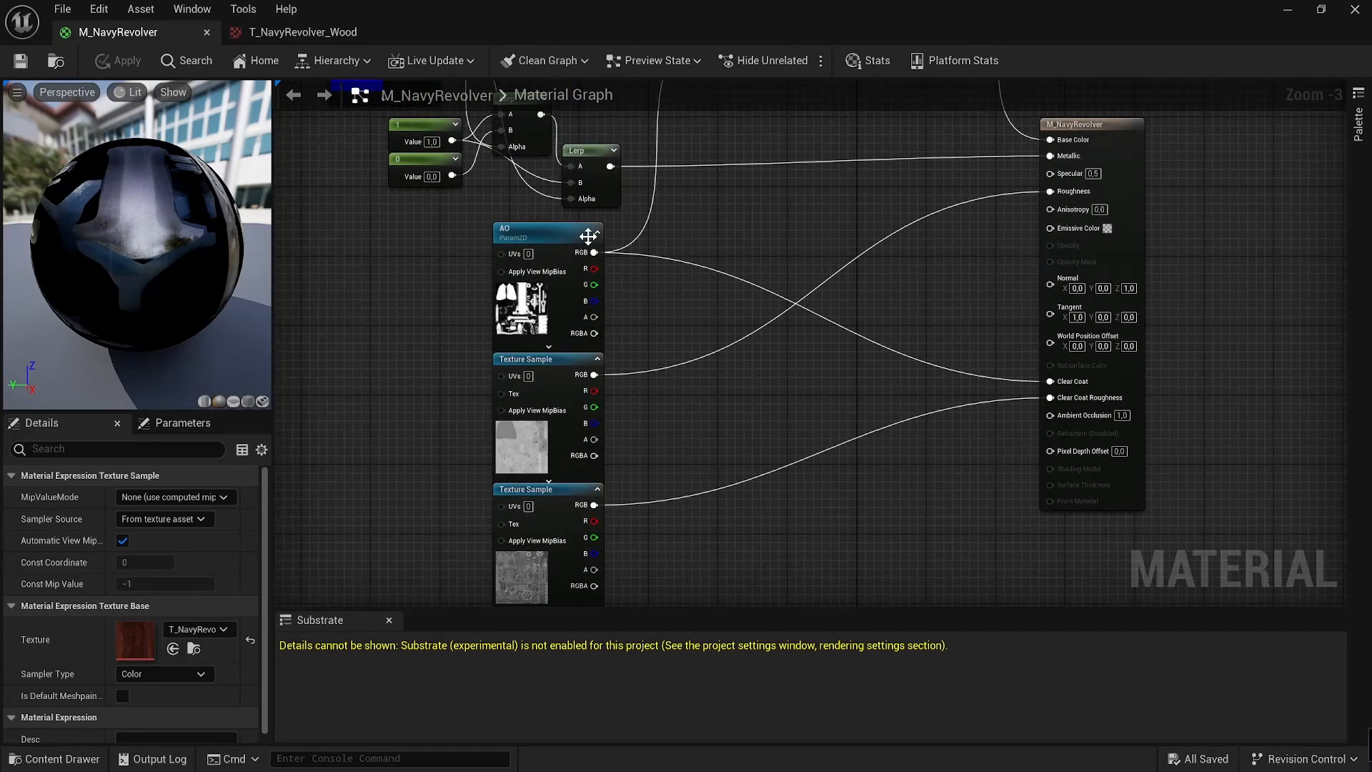
Step: Select the AO texture parameter in the graph and open the T_NavyRevolver_AO texture, showing the whole map
{"action": "scroll", "coordinate": [587, 237], "scroll_direction": "up", "scroll_amount": 2}
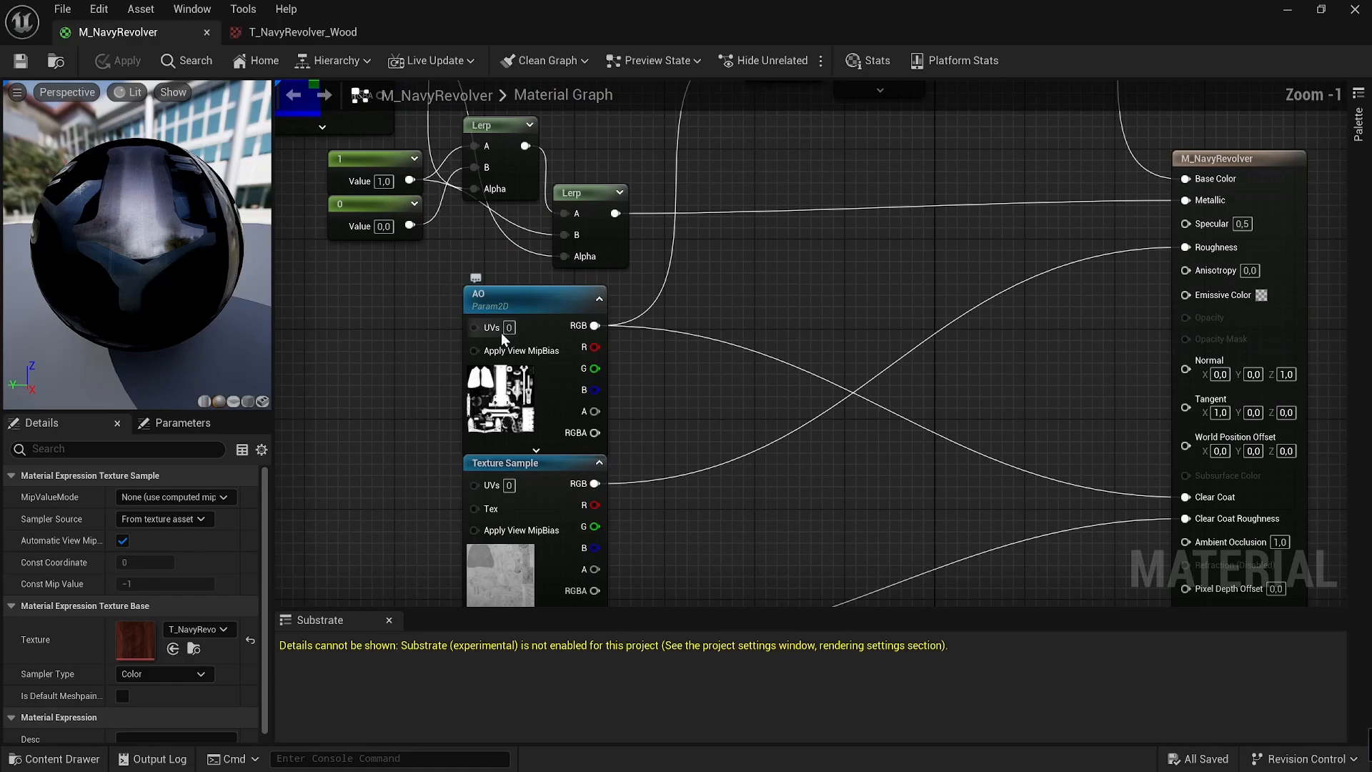
{"action": "left_click", "coordinate": [534, 291]}
{"action": "scroll", "coordinate": [571, 399], "scroll_direction": "up", "scroll_amount": 1}
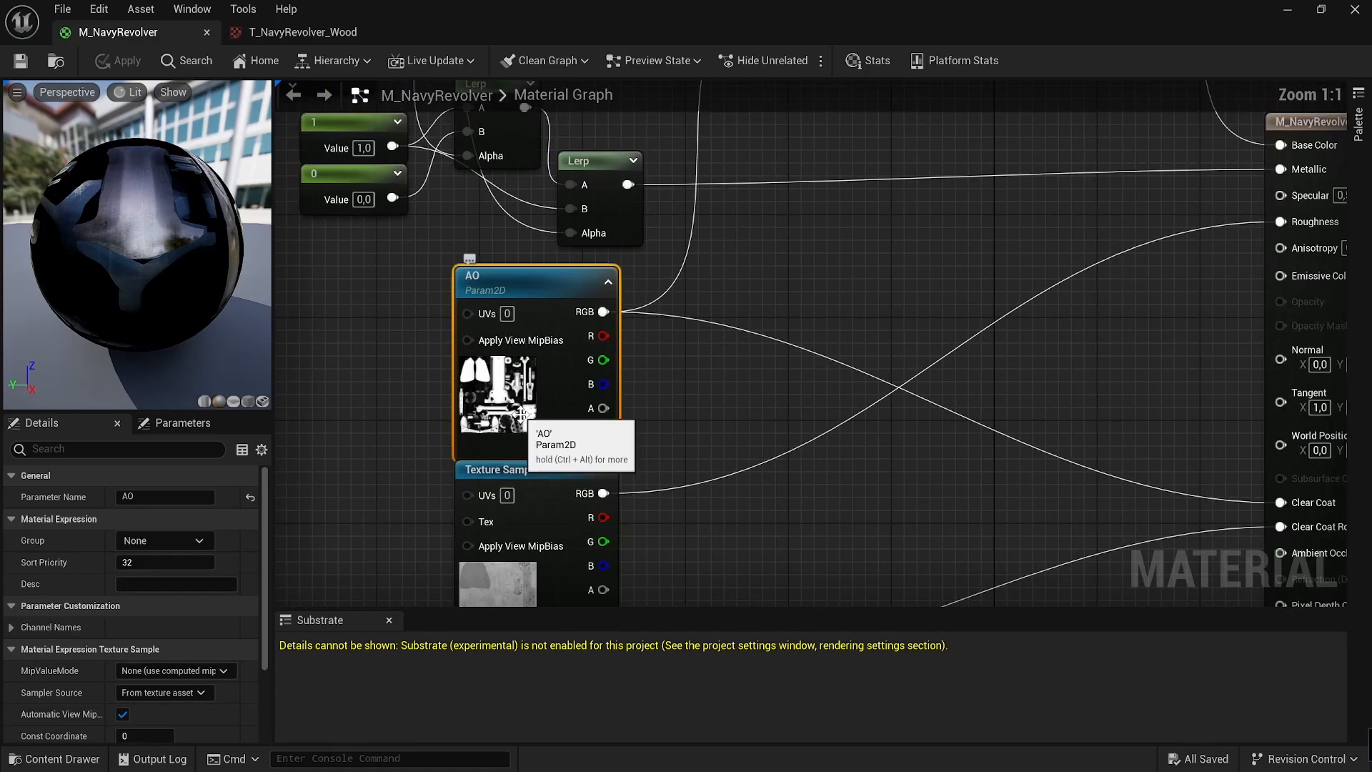
{"action": "key", "text": "ctrl+space"}
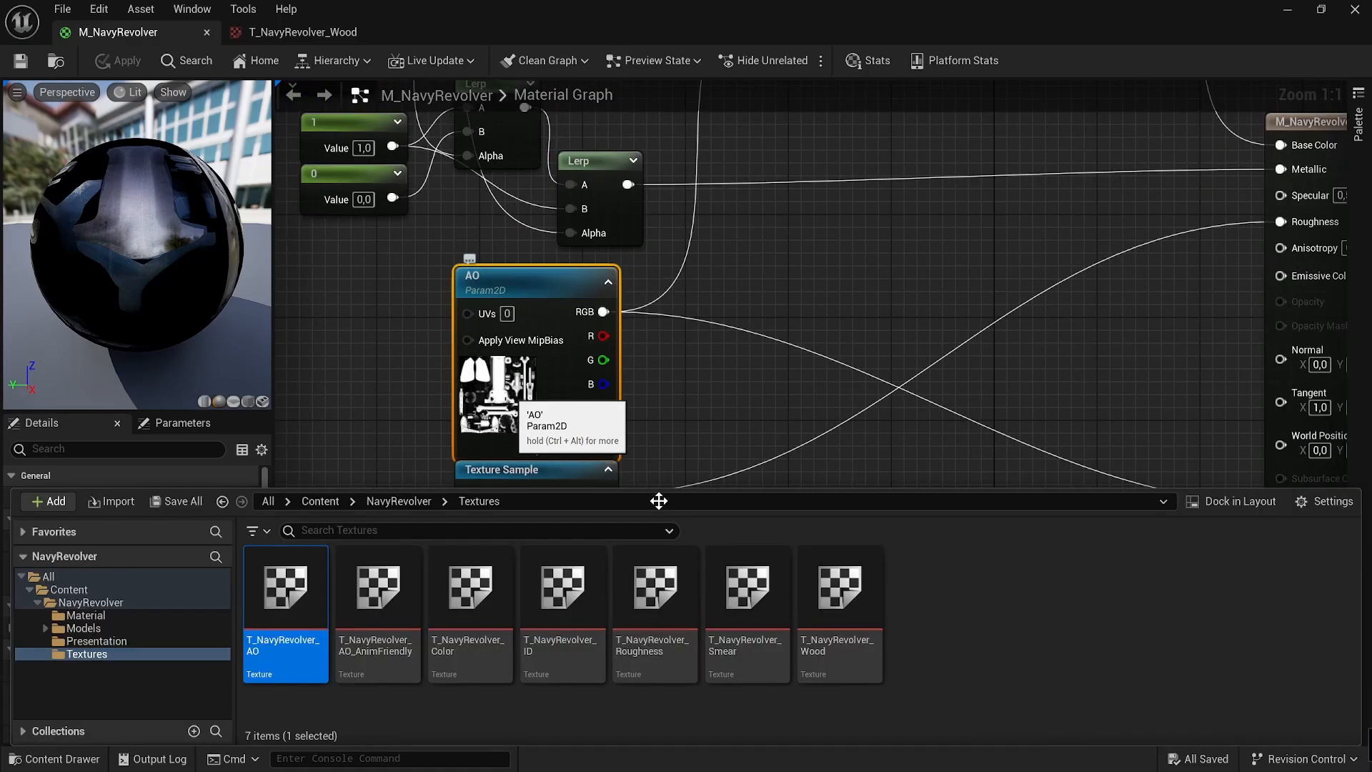
{"action": "double_click", "coordinate": [284, 590]}
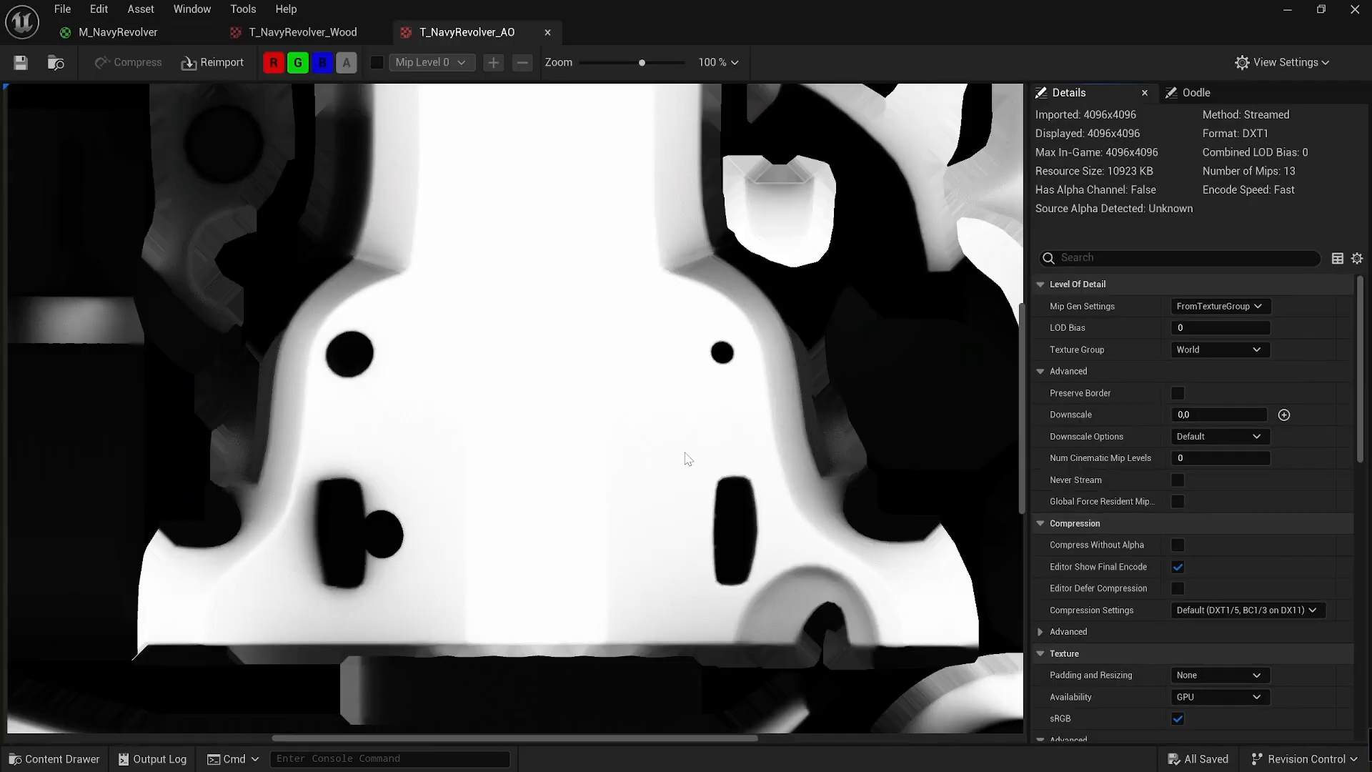
{"action": "scroll", "coordinate": [686, 459], "scroll_direction": "down", "scroll_amount": 5}
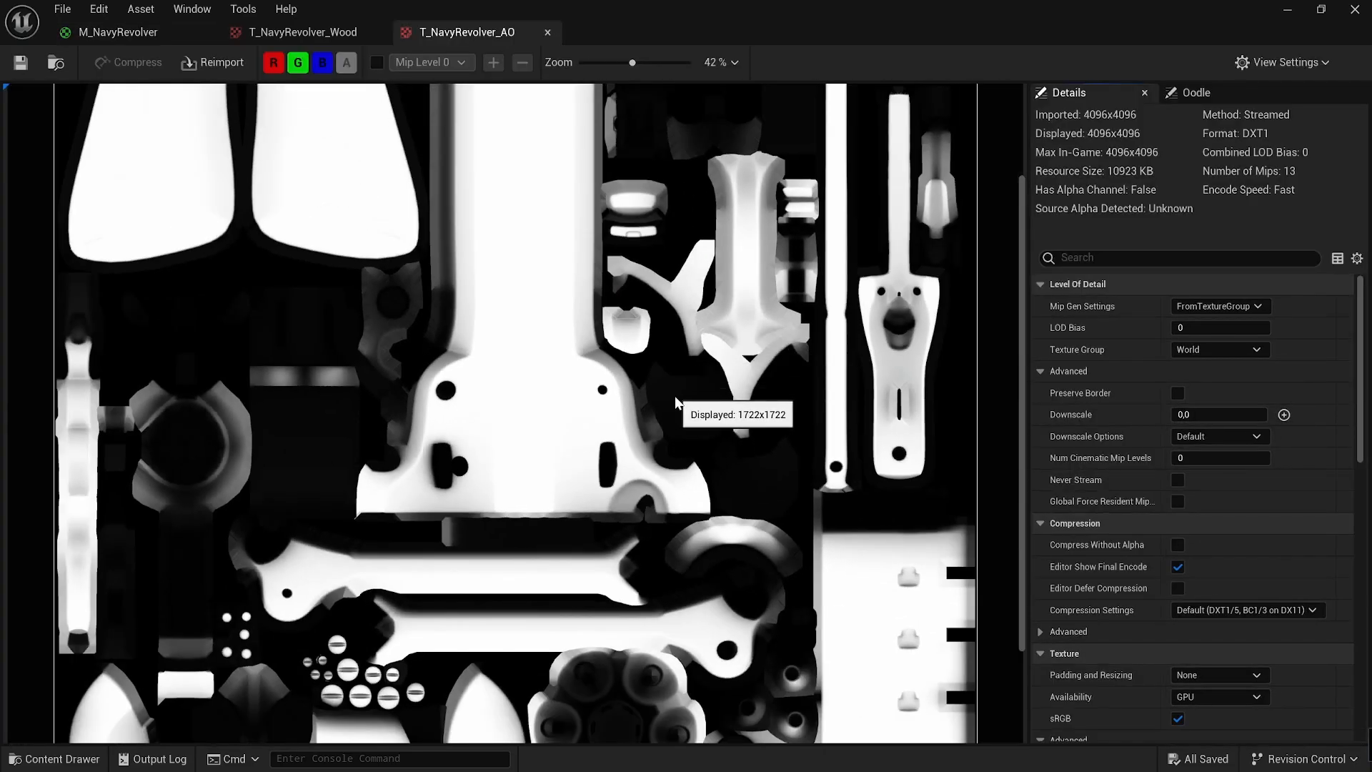
{"action": "scroll", "coordinate": [675, 397], "scroll_direction": "down", "scroll_amount": 4}
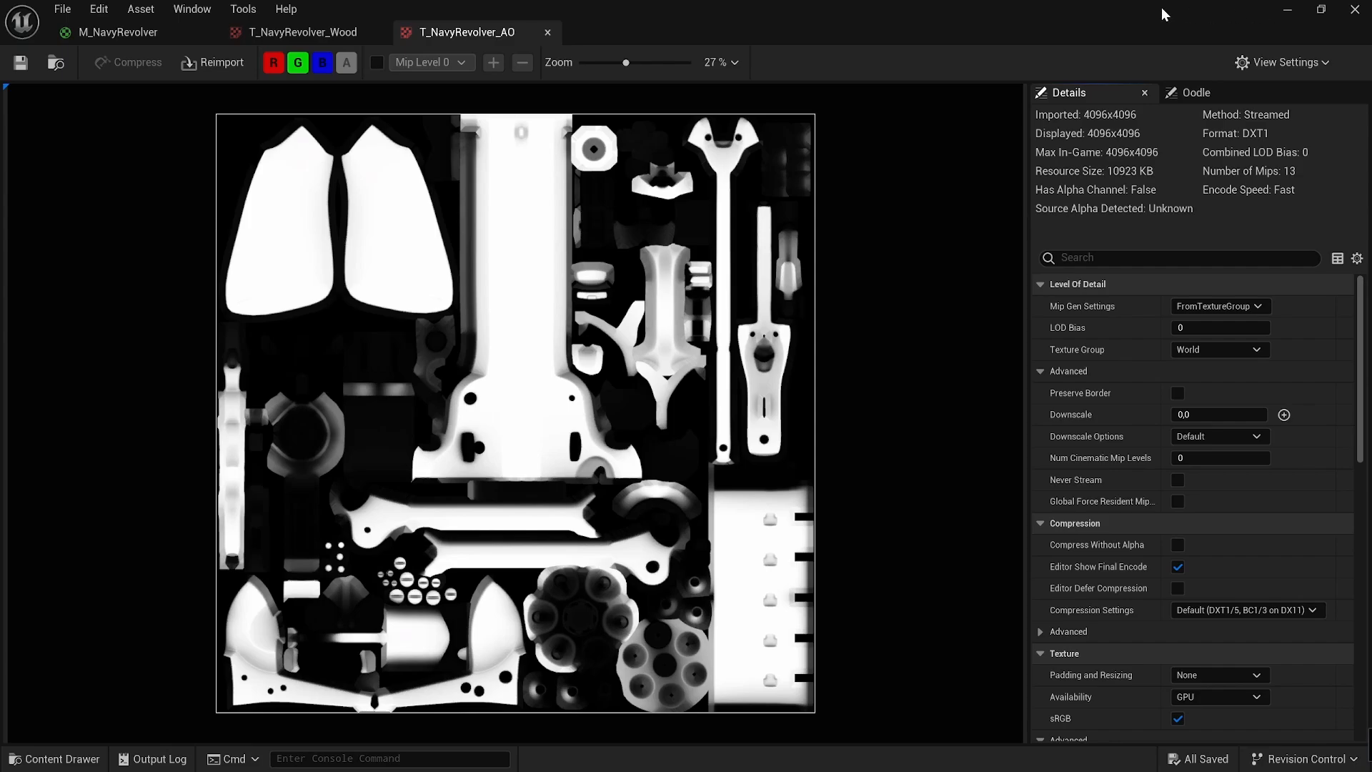
Step: Return to the level editor and open the T_NavyRevolver_AO_AnimFriendly texture from the Textures folder, showing the whole map
{"action": "left_click", "coordinate": [297, 32]}
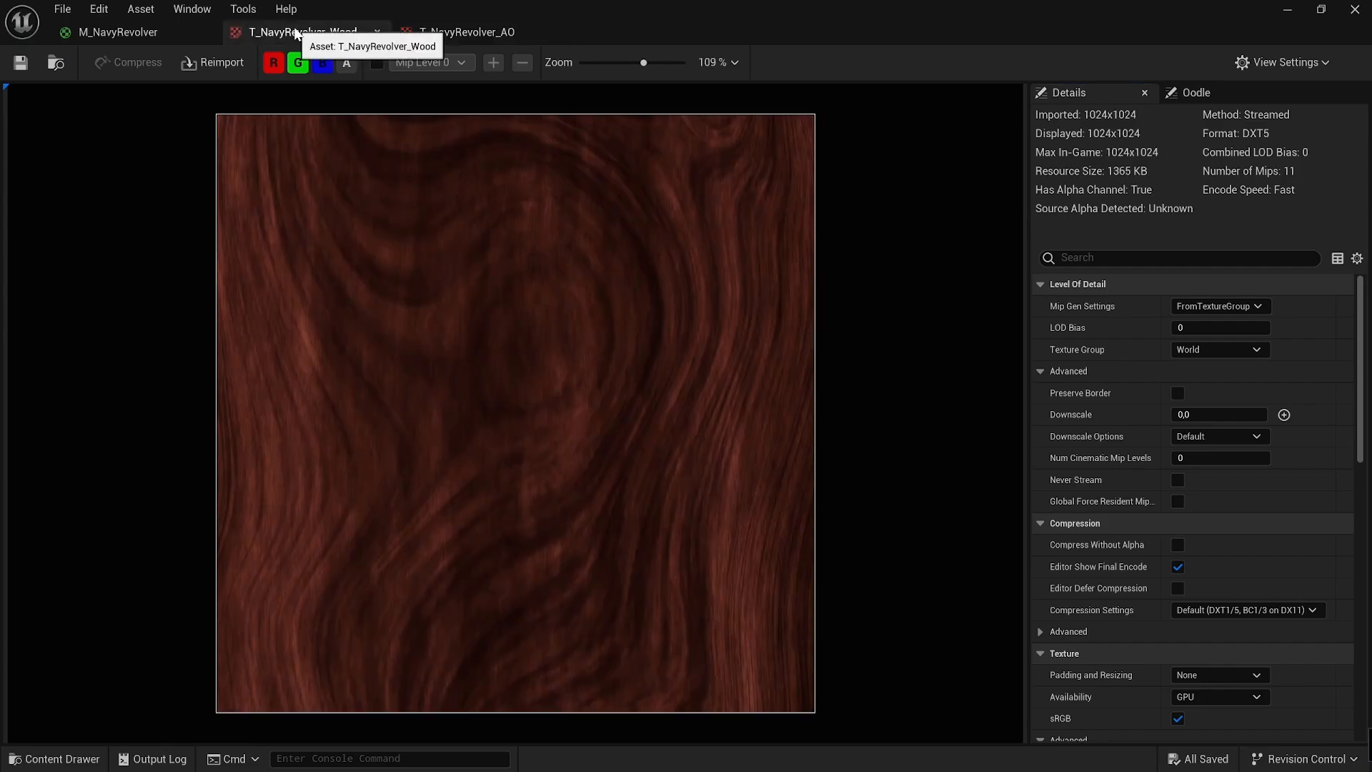
{"action": "left_click", "coordinate": [483, 31]}
{"action": "left_click", "coordinate": [1298, 14]}
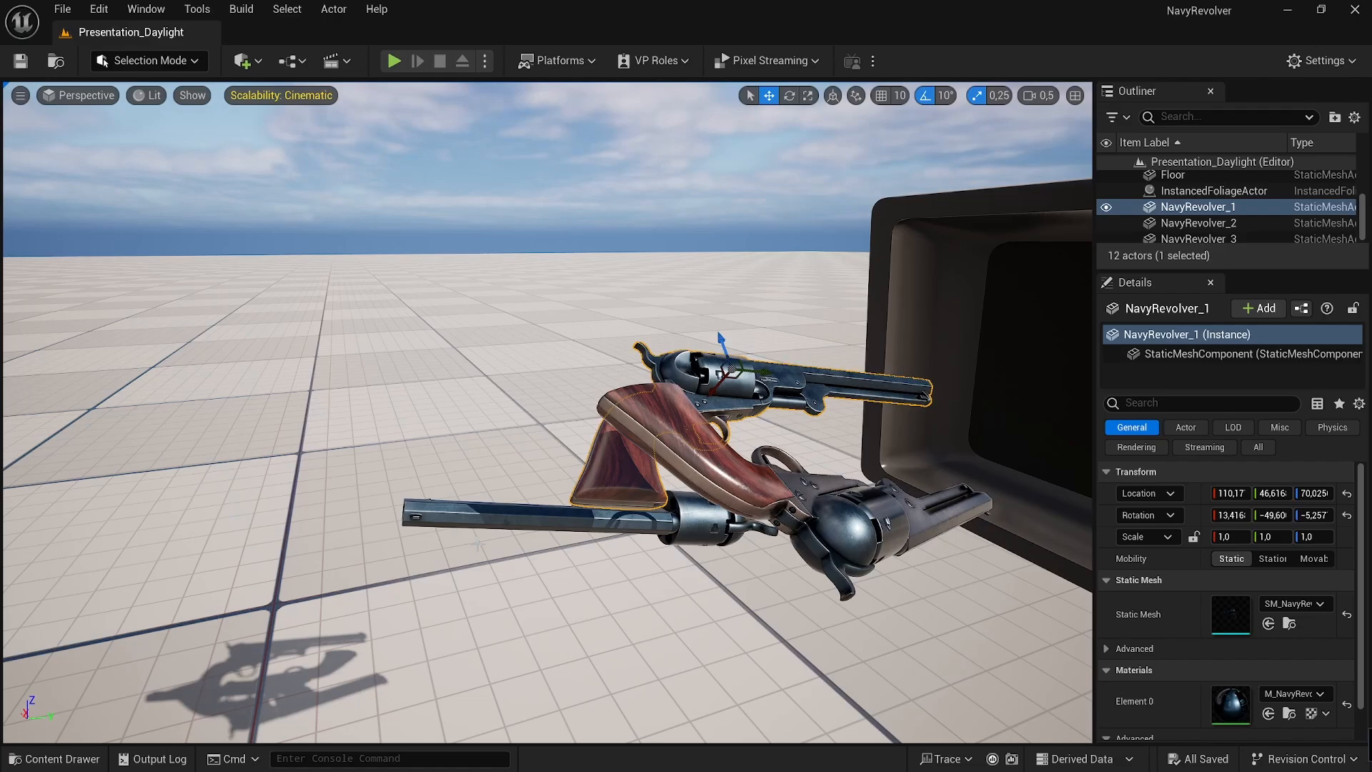
{"action": "key", "text": "ctrl+space"}
{"action": "left_click", "coordinate": [384, 585]}
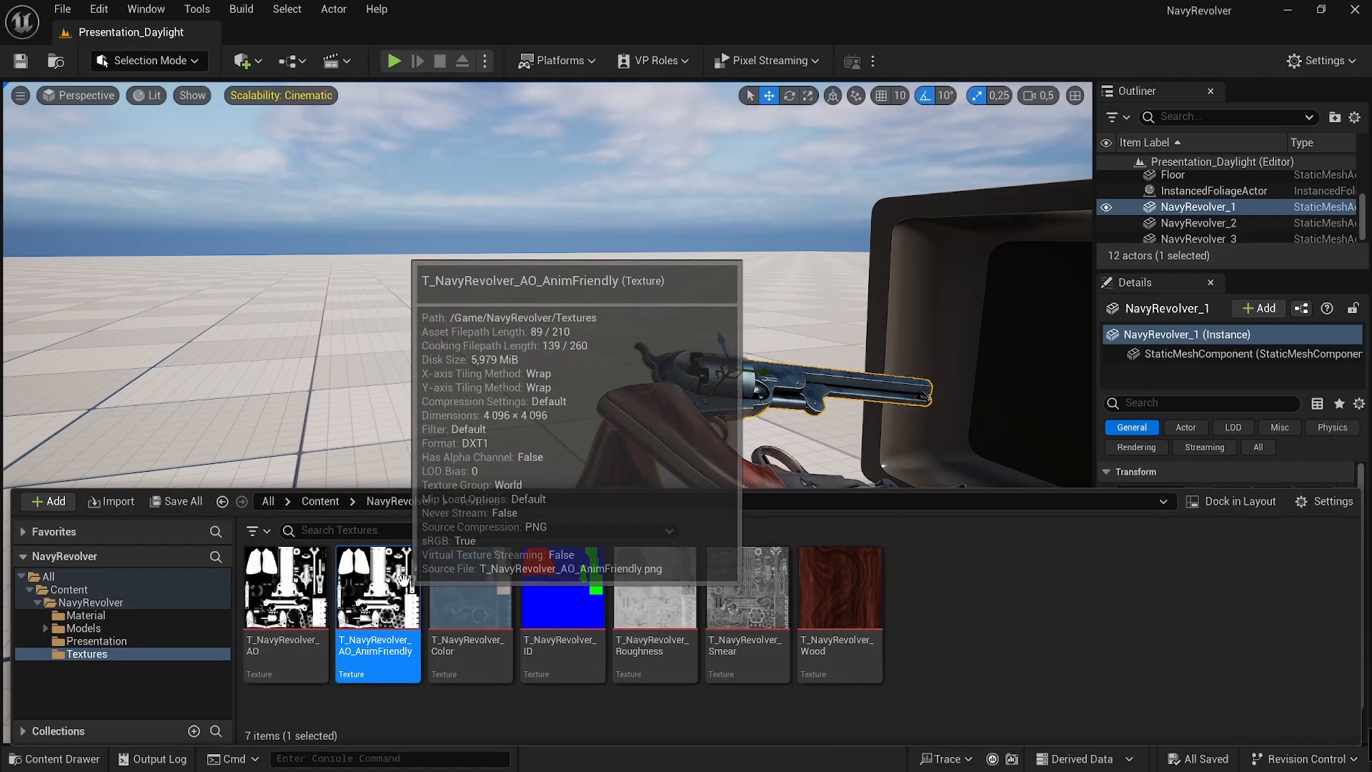
{"action": "double_click", "coordinate": [403, 580]}
{"action": "scroll", "coordinate": [727, 394], "scroll_direction": "down", "scroll_amount": 4}
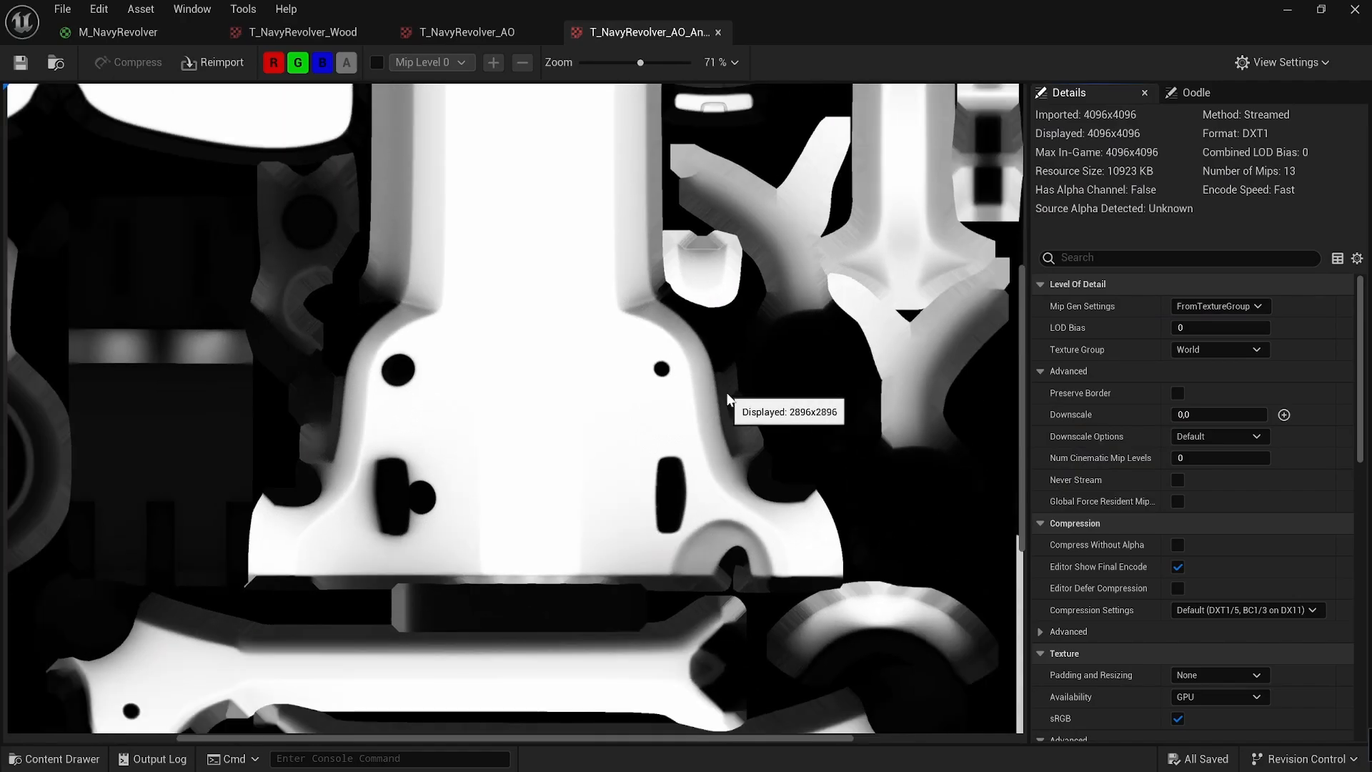
{"action": "scroll", "coordinate": [727, 395], "scroll_direction": "down", "scroll_amount": 6}
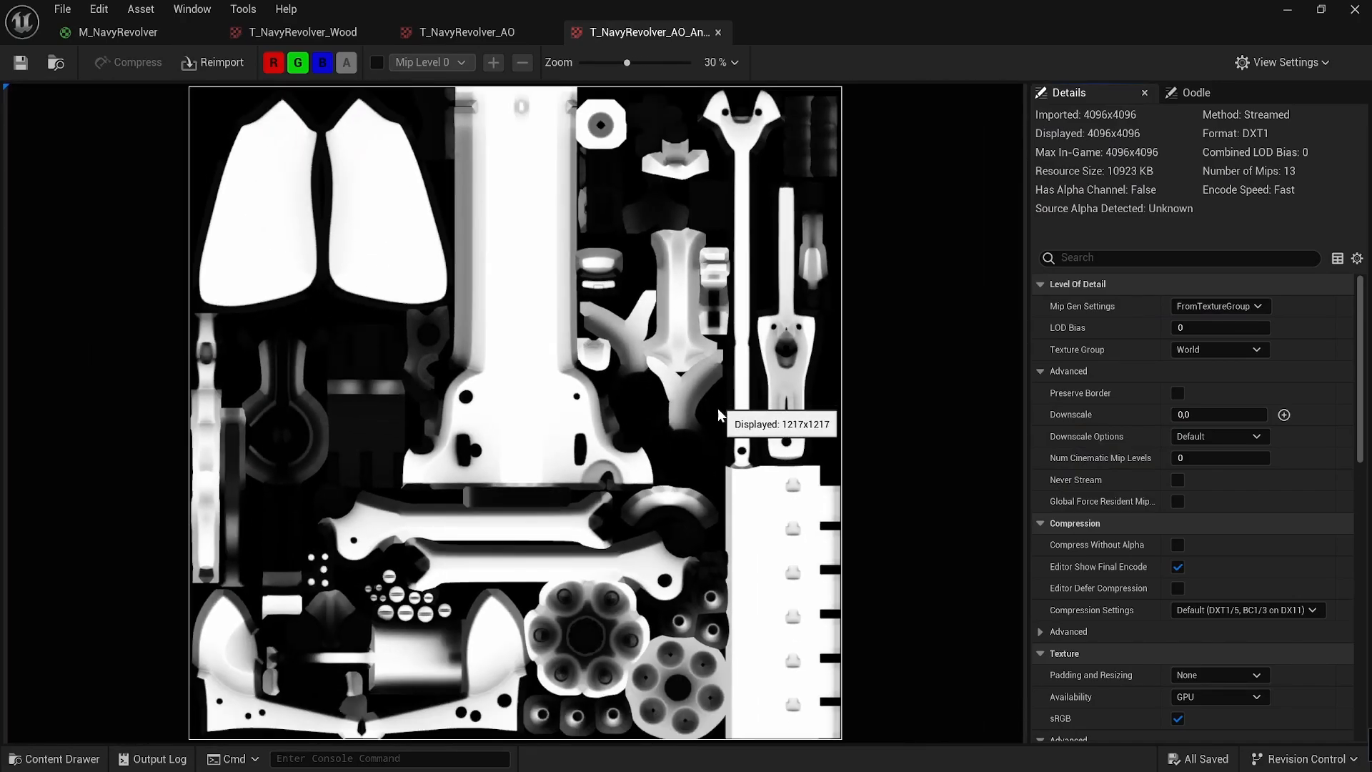
Step: Compare the T_NavyRevolver_AO and T_NavyRevolver_AO_AnimFriendly textures
{"action": "left_click", "coordinate": [466, 32]}
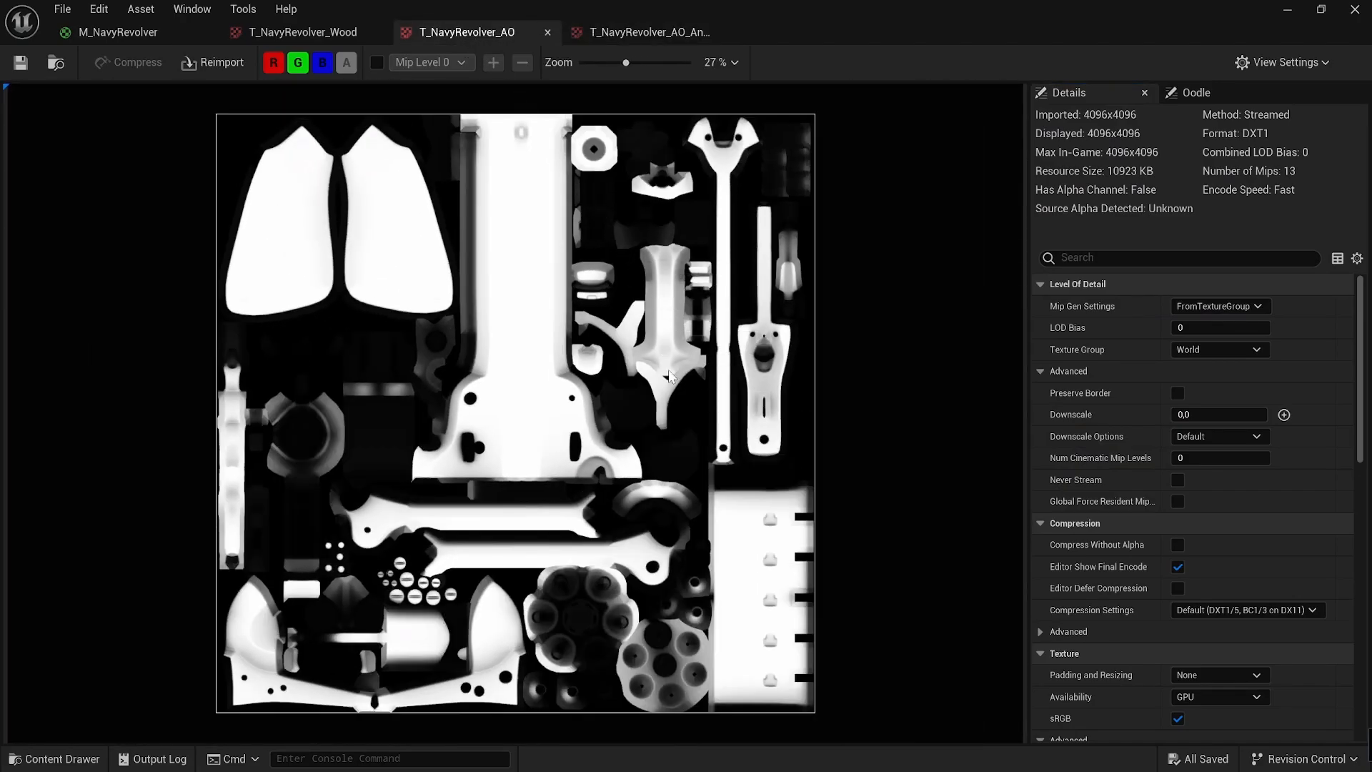
{"action": "left_click", "coordinate": [625, 34]}
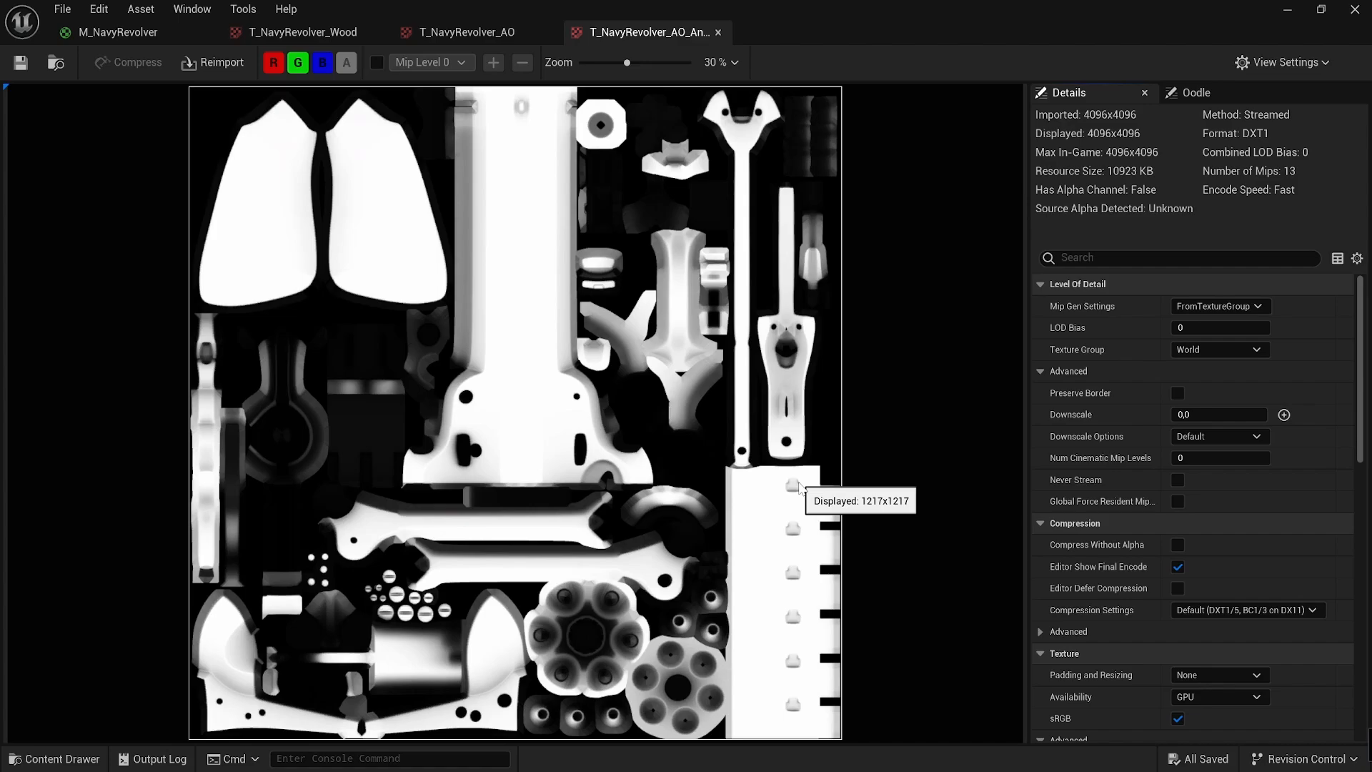
{"action": "left_click", "coordinate": [454, 33]}
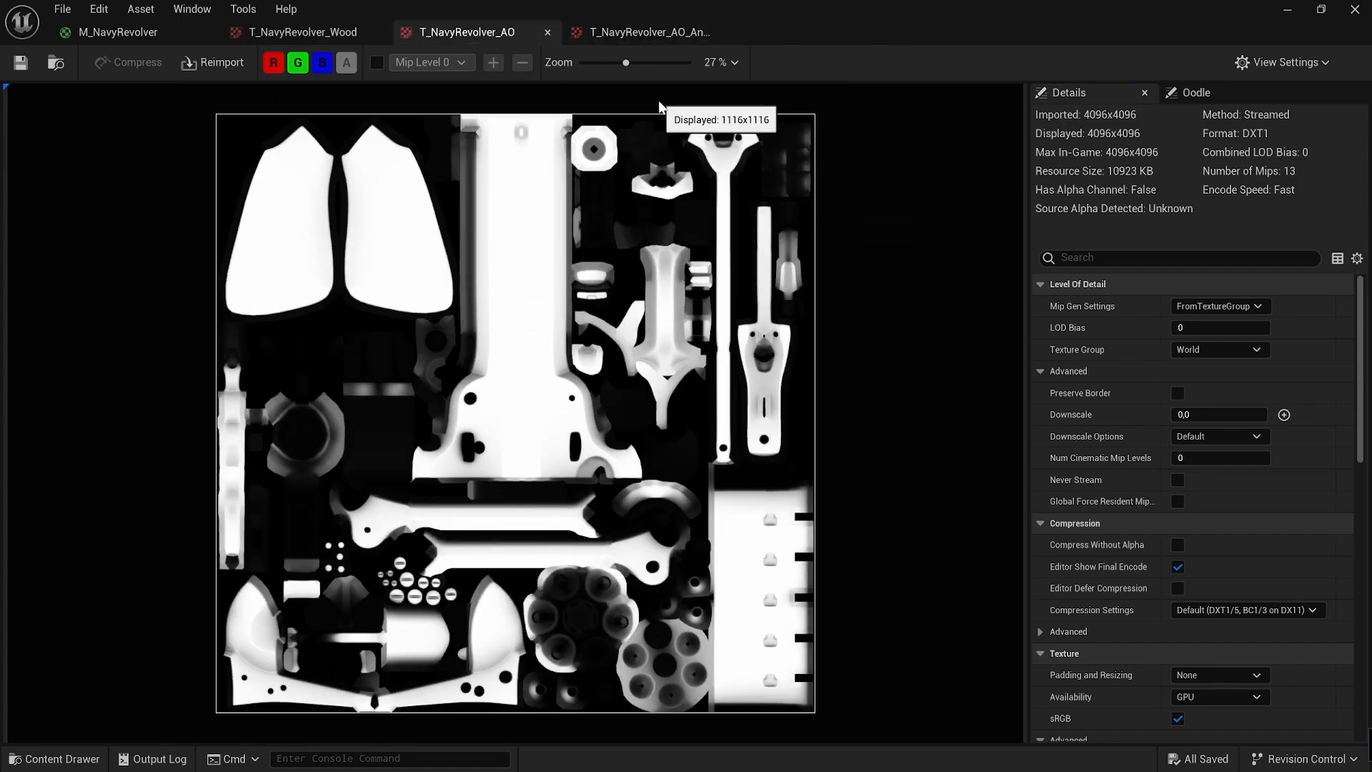
Step: Return to the M_NavyRevolver graph and examine how the color, ID mask and AO textures feed the material output
{"action": "left_click", "coordinate": [140, 33]}
{"action": "right_click_drag", "start_coordinate": [725, 443], "coordinate": [667, 480]}
{"action": "scroll", "coordinate": [666, 480], "scroll_direction": "down", "scroll_amount": 1}
{"action": "scroll", "coordinate": [653, 297], "scroll_direction": "down", "scroll_amount": 1}
{"action": "right_click_drag", "start_coordinate": [762, 255], "coordinate": [774, 496]}
{"action": "scroll", "coordinate": [774, 411], "scroll_direction": "down", "scroll_amount": 1}
{"action": "right_click_drag", "start_coordinate": [773, 363], "coordinate": [938, 545]}
{"action": "right_click_drag", "start_coordinate": [767, 451], "coordinate": [729, 257]}
{"action": "right_click_drag", "start_coordinate": [772, 388], "coordinate": [768, 528]}
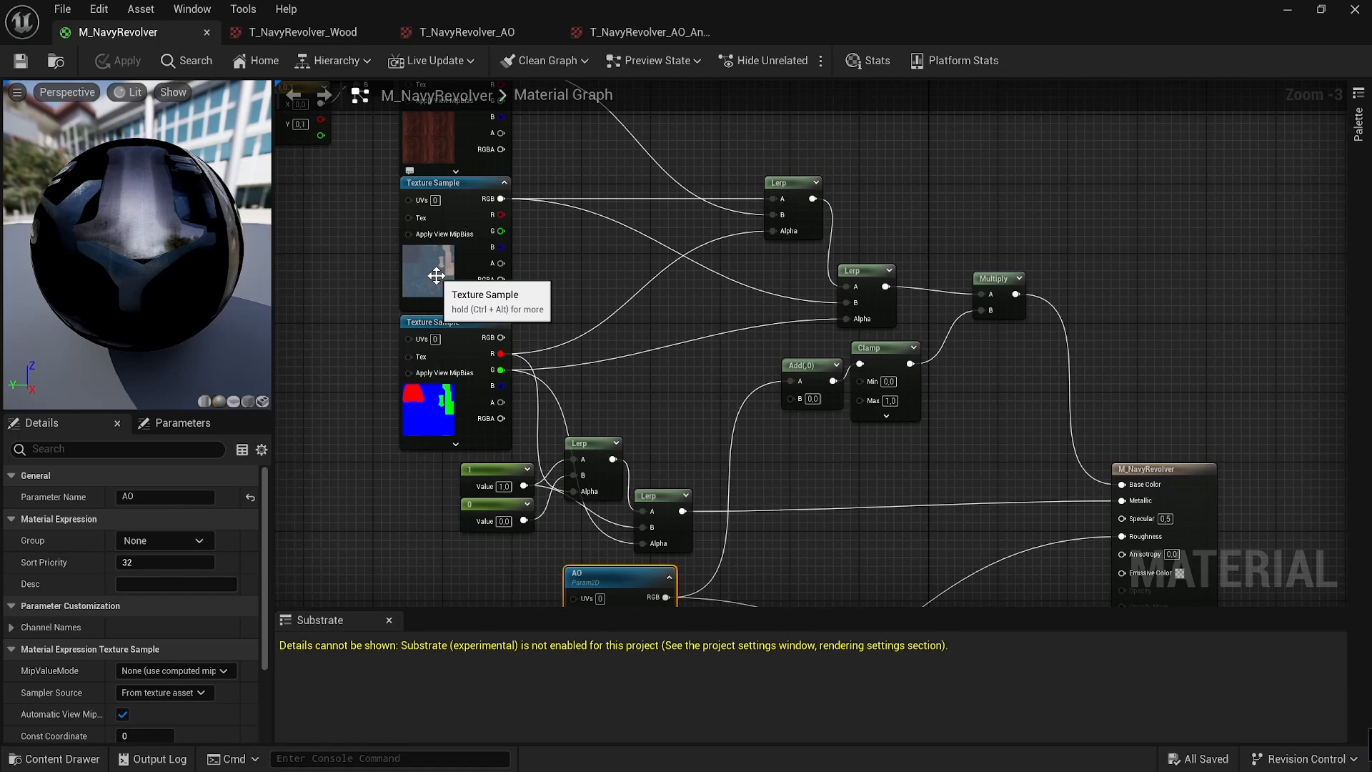
Step: Examine how the AO parameter and the two grey texture samples feed Roughness, Clear Coat and Clear Coat Roughness in the graph
{"action": "left_click", "coordinate": [436, 275]}
{"action": "left_click", "coordinate": [590, 260]}
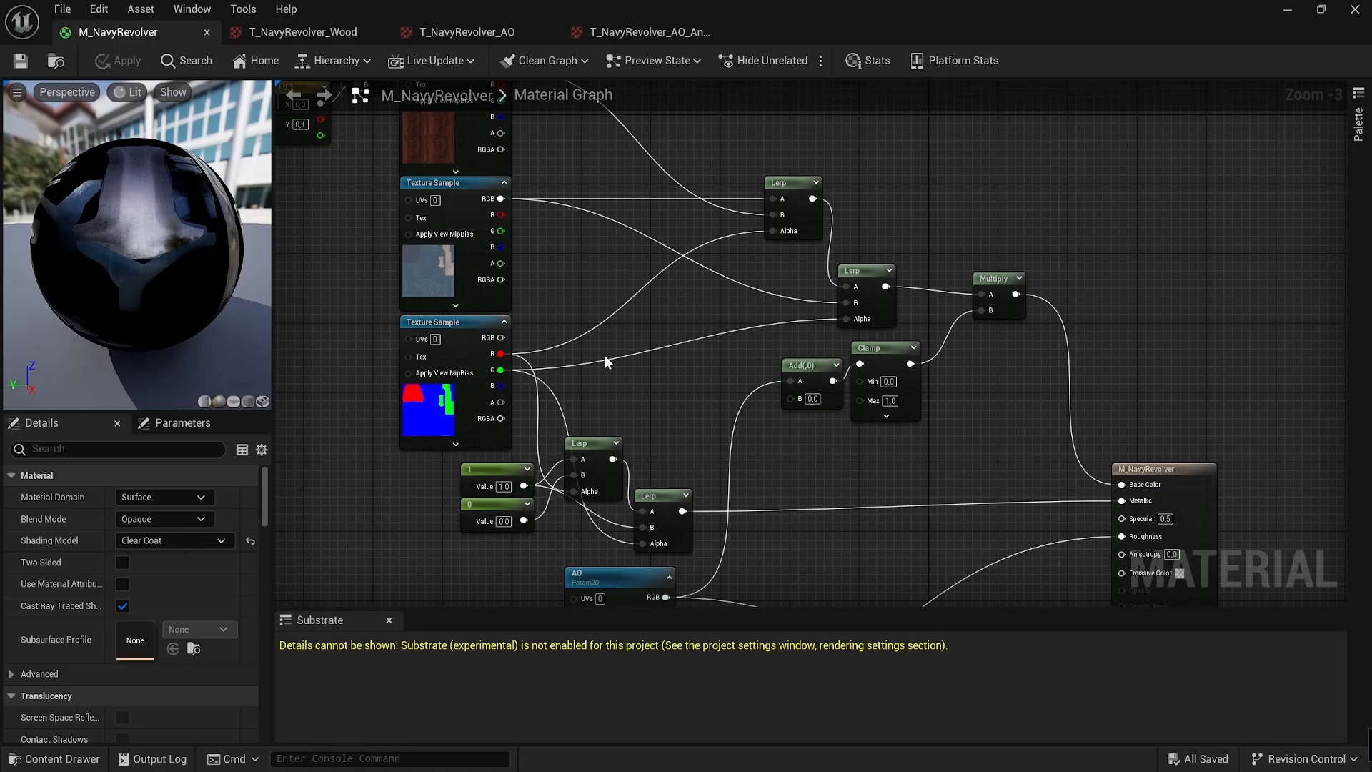
{"action": "right_click_drag", "start_coordinate": [714, 430], "coordinate": [768, 71]}
{"action": "right_click_drag", "start_coordinate": [910, 190], "coordinate": [811, 221]}
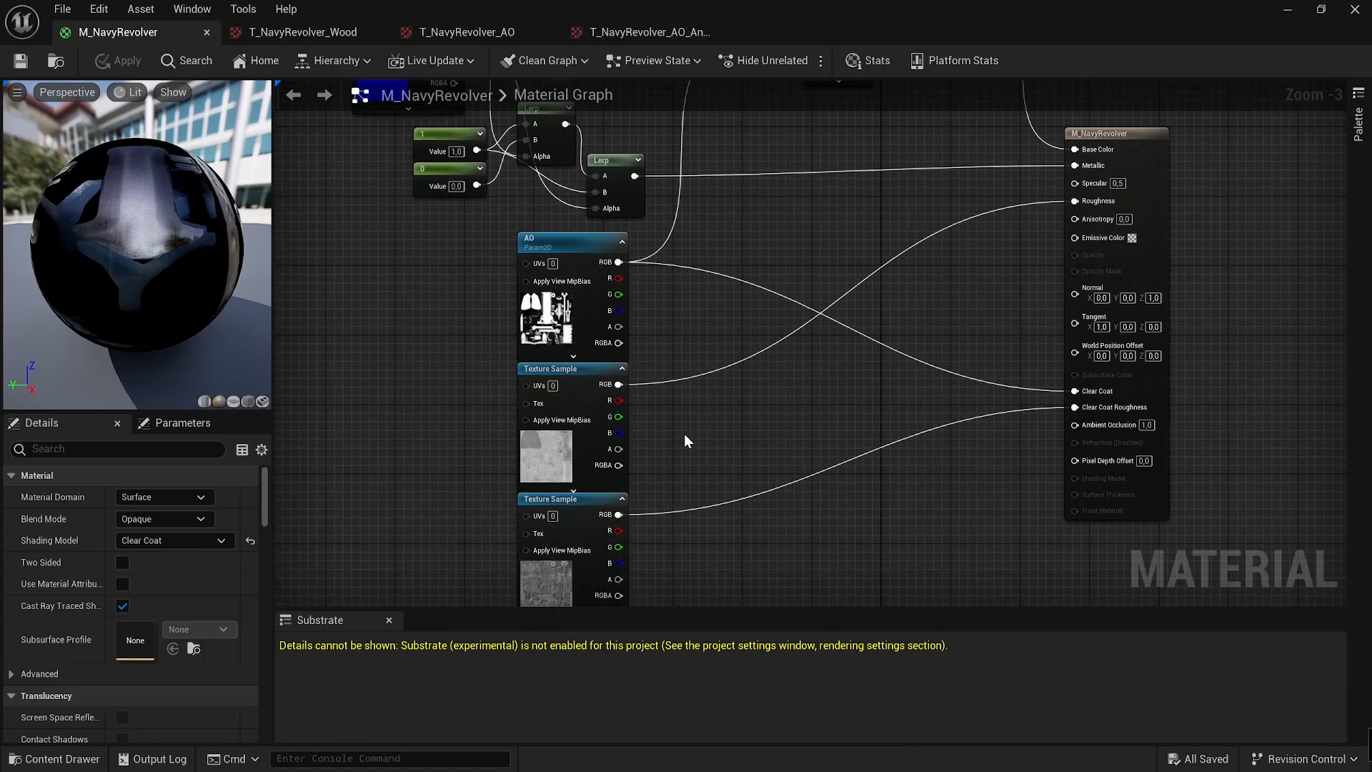
{"action": "right_click_drag", "start_coordinate": [720, 471], "coordinate": [726, 436]}
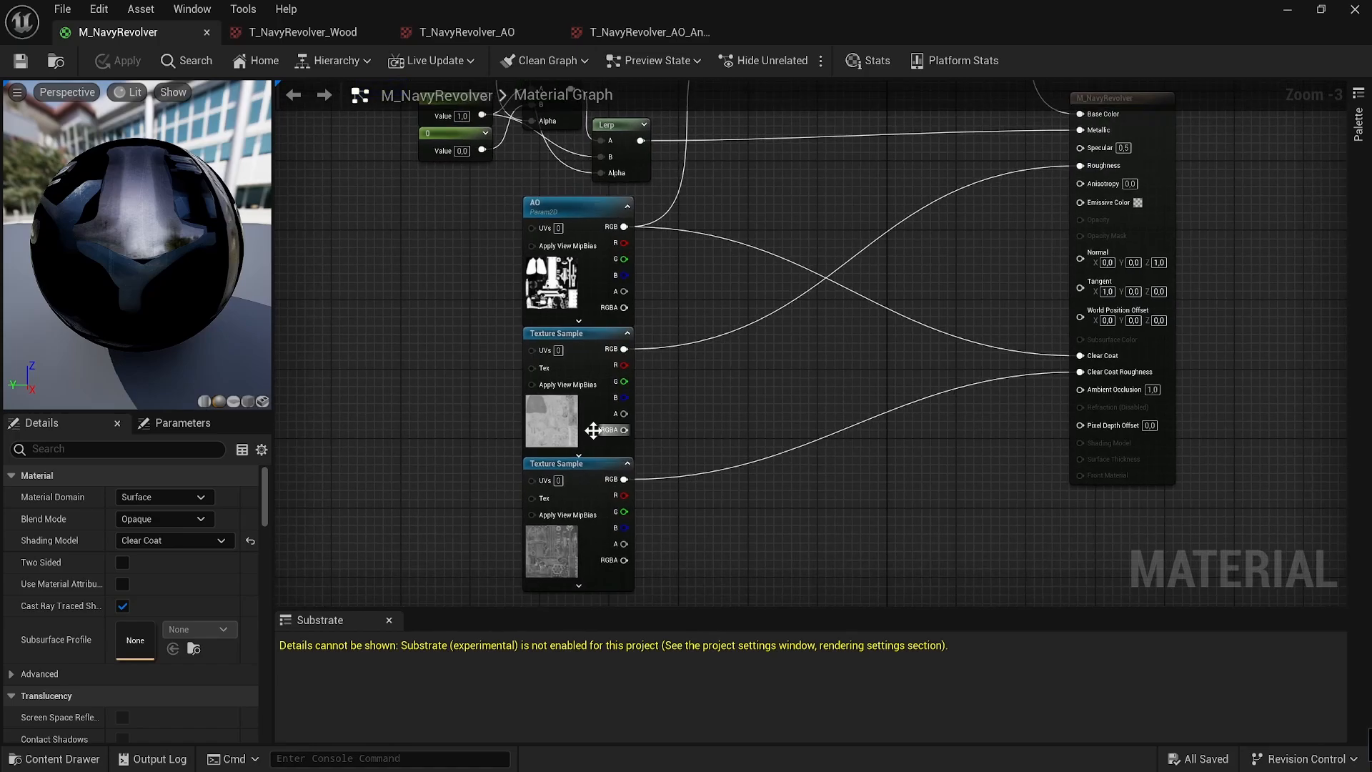
{"action": "right_click_drag", "start_coordinate": [927, 341], "coordinate": [862, 415]}
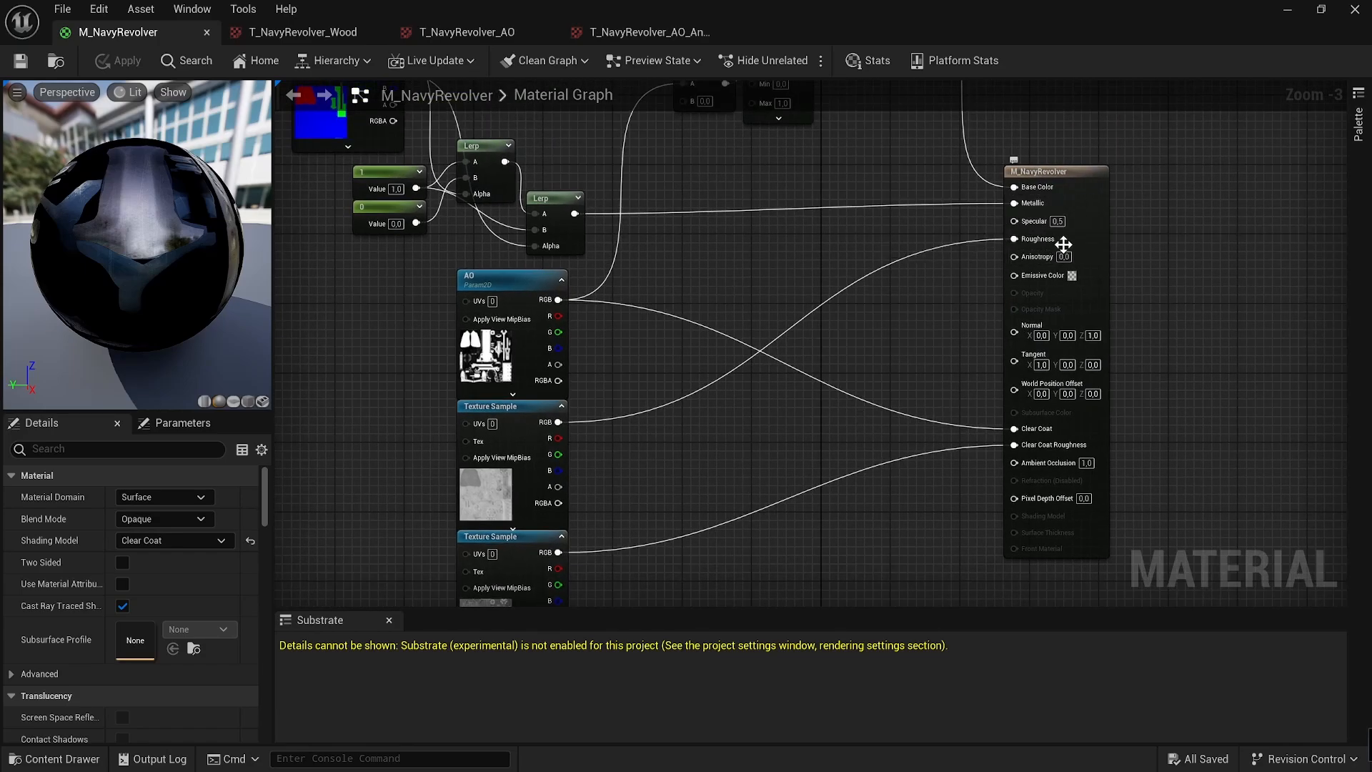
{"action": "right_click_drag", "start_coordinate": [691, 344], "coordinate": [789, 344]}
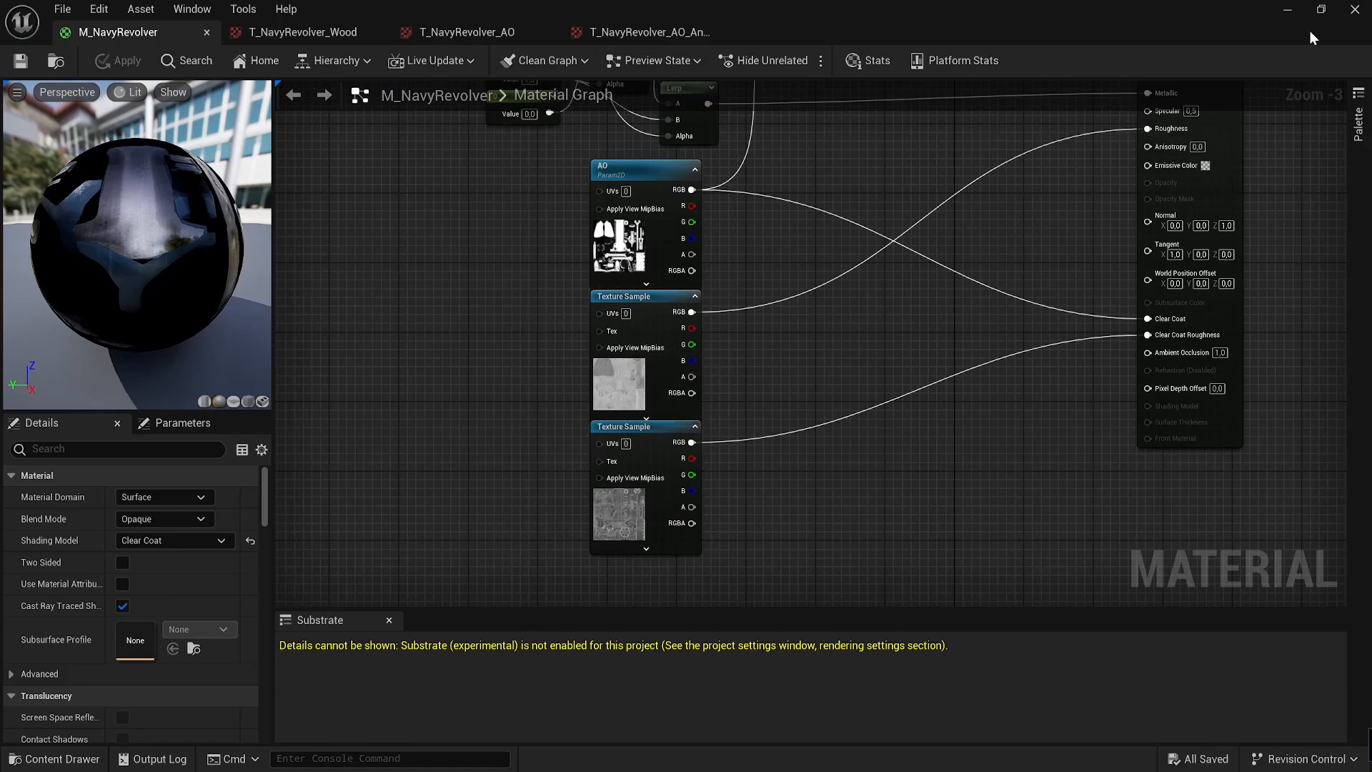
Step: Return to the Presentation_Daylight level and inspect the NavyRevolver_1 metal and wood surfaces up close
{"action": "left_click", "coordinate": [1284, 12]}
{"action": "key", "text": "d"}
{"action": "right_click_drag", "start_coordinate": [836, 325], "coordinate": [850, 364]}
{"action": "key", "text": "w"}
{"action": "key", "text": "e"}
{"action": "key", "text": "e"}
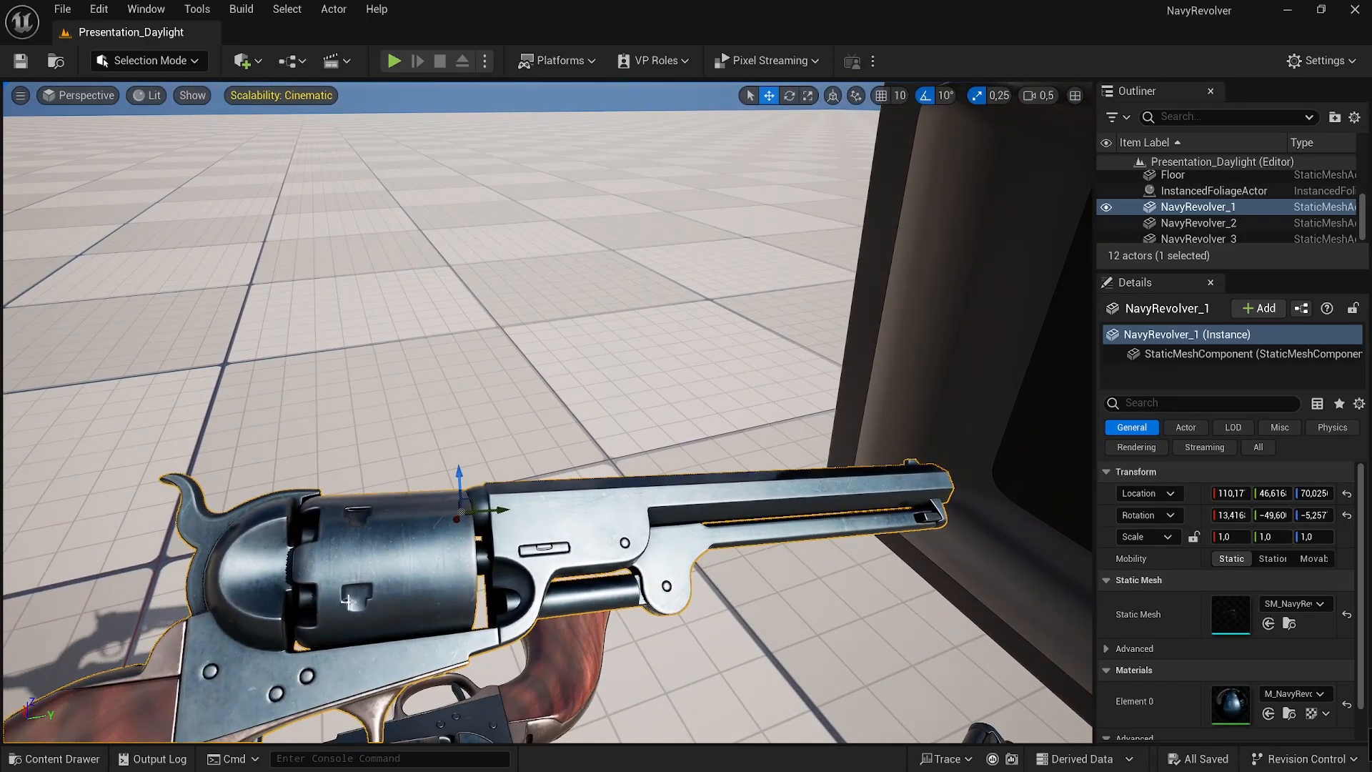
{"action": "key", "text": "a"}
{"action": "key", "text": "q"}
{"action": "right_click_drag", "start_coordinate": [596, 585], "coordinate": [800, 586]}
{"action": "key", "text": "e"}
{"action": "key", "text": "a"}
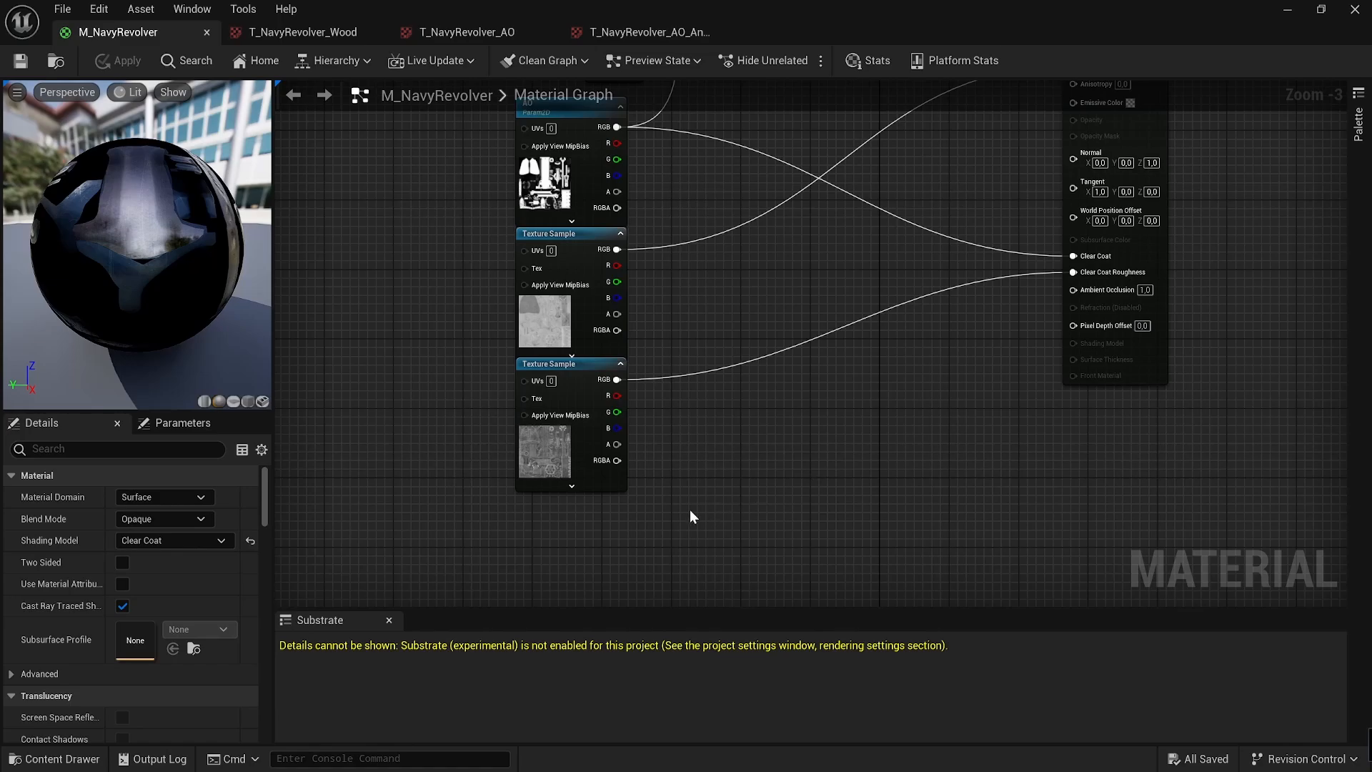
Step: Open the SM_NavyRevolver mesh from NavyRevolver_2 in the level and open the M_NavyRevolver material assigned to its slot
{"action": "left_click", "coordinate": [1287, 10]}
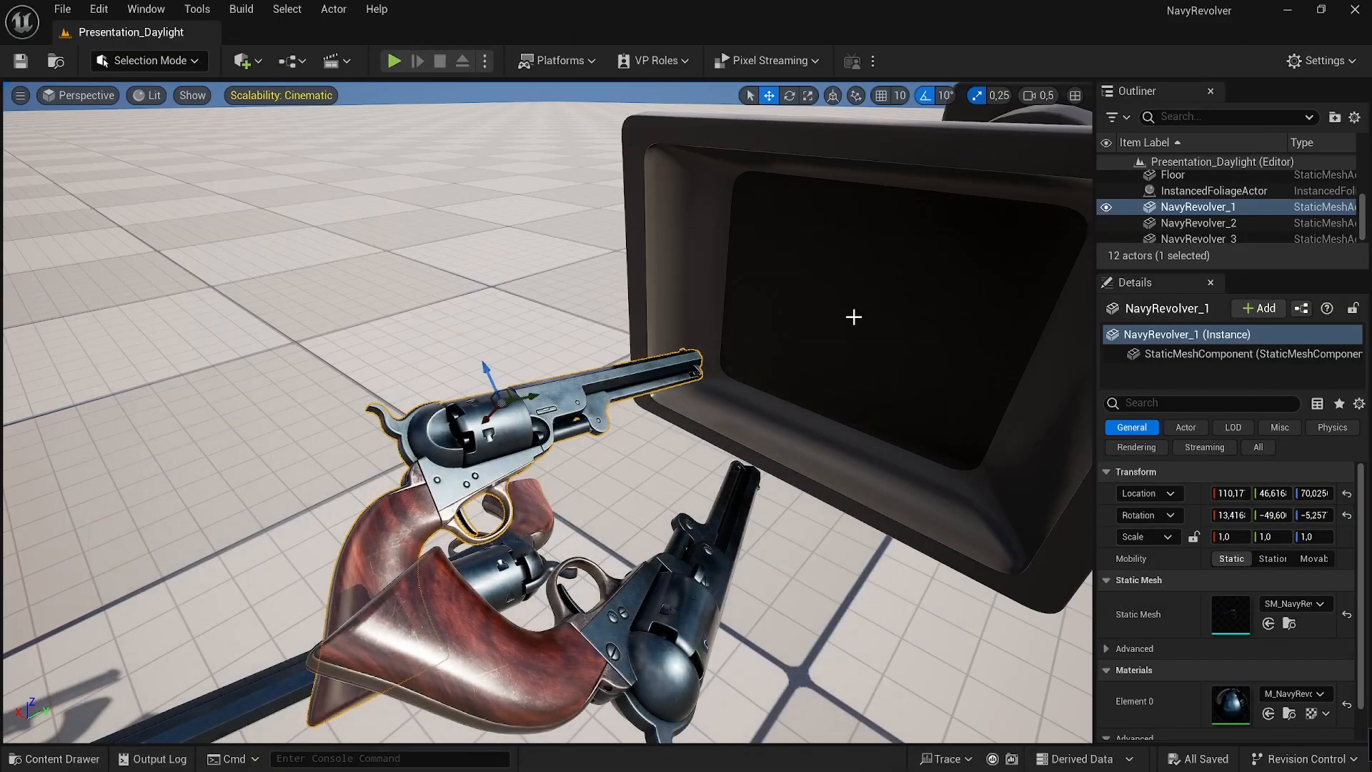
{"action": "left_click", "coordinate": [507, 672]}
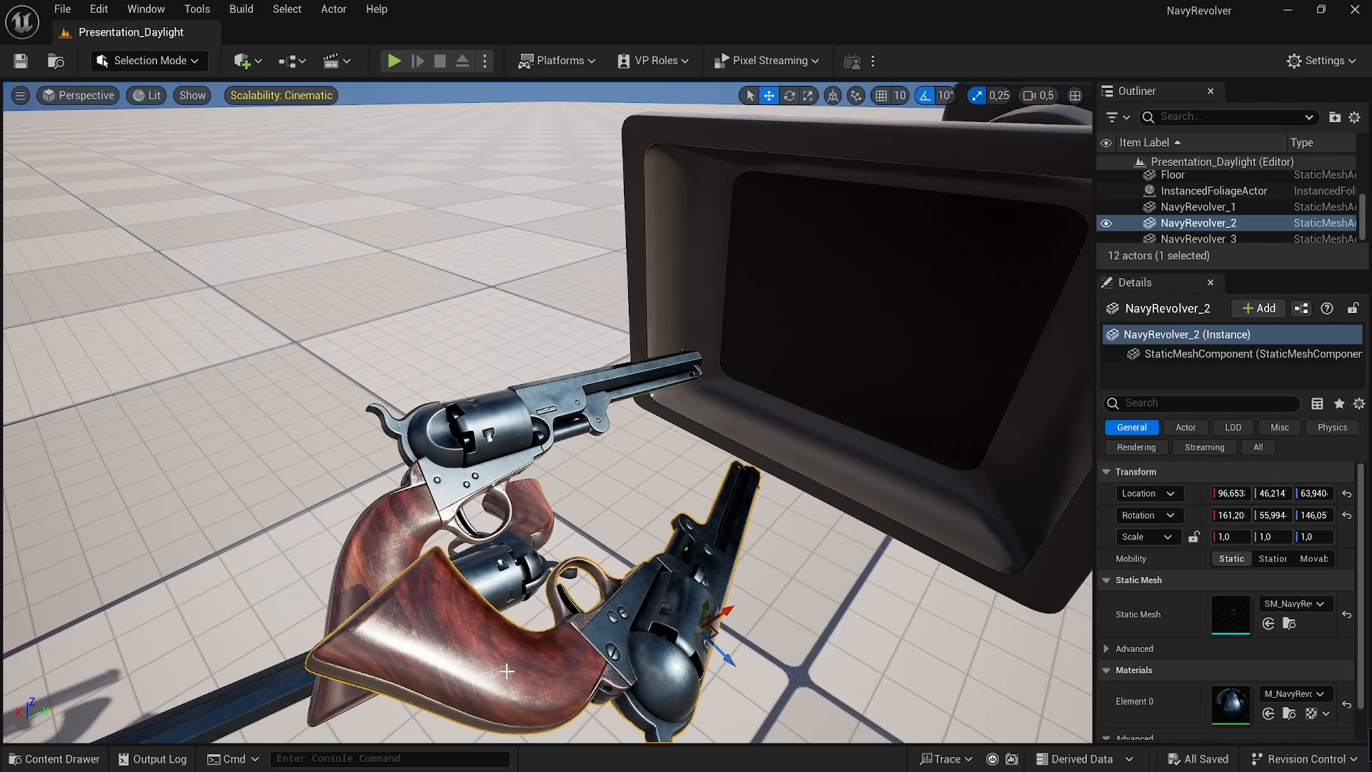
{"action": "double_click", "coordinate": [502, 664]}
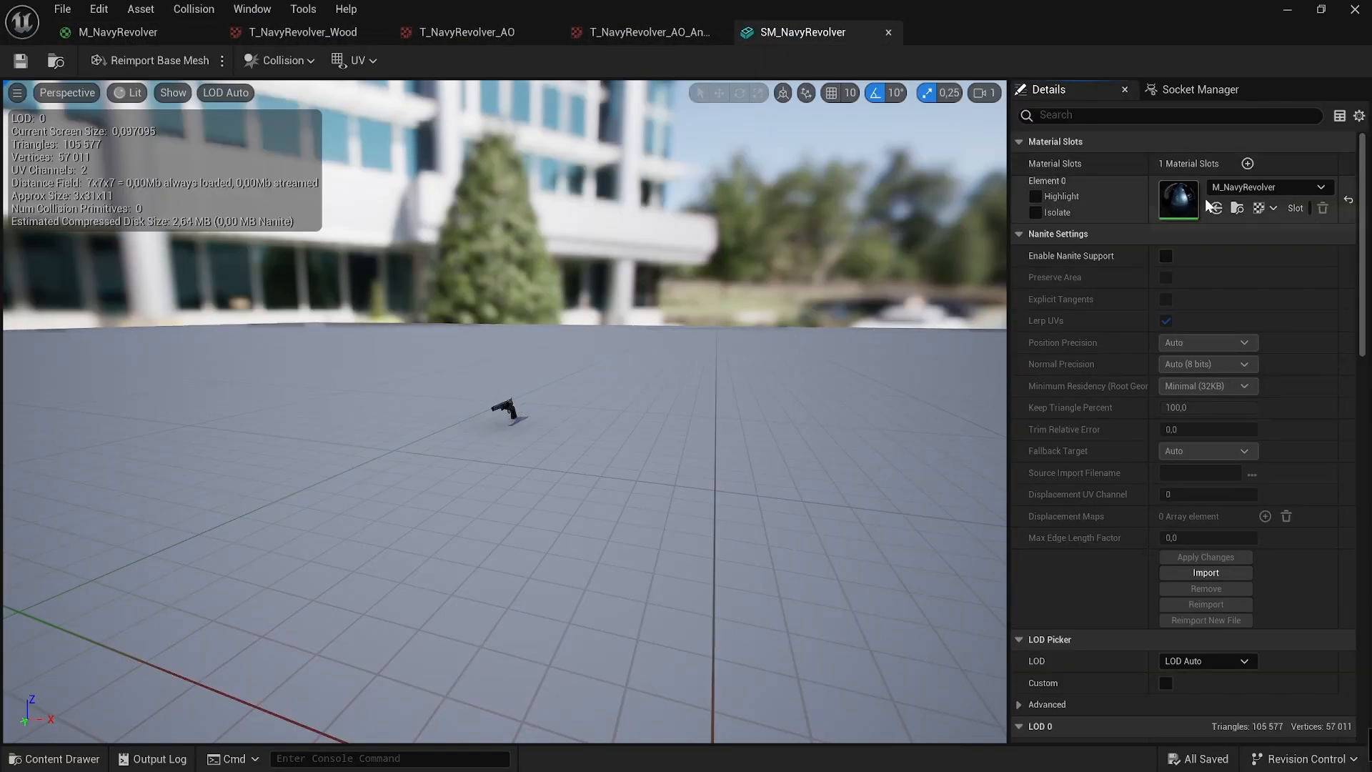
{"action": "left_click", "coordinate": [1236, 207]}
{"action": "double_click", "coordinate": [299, 582]}
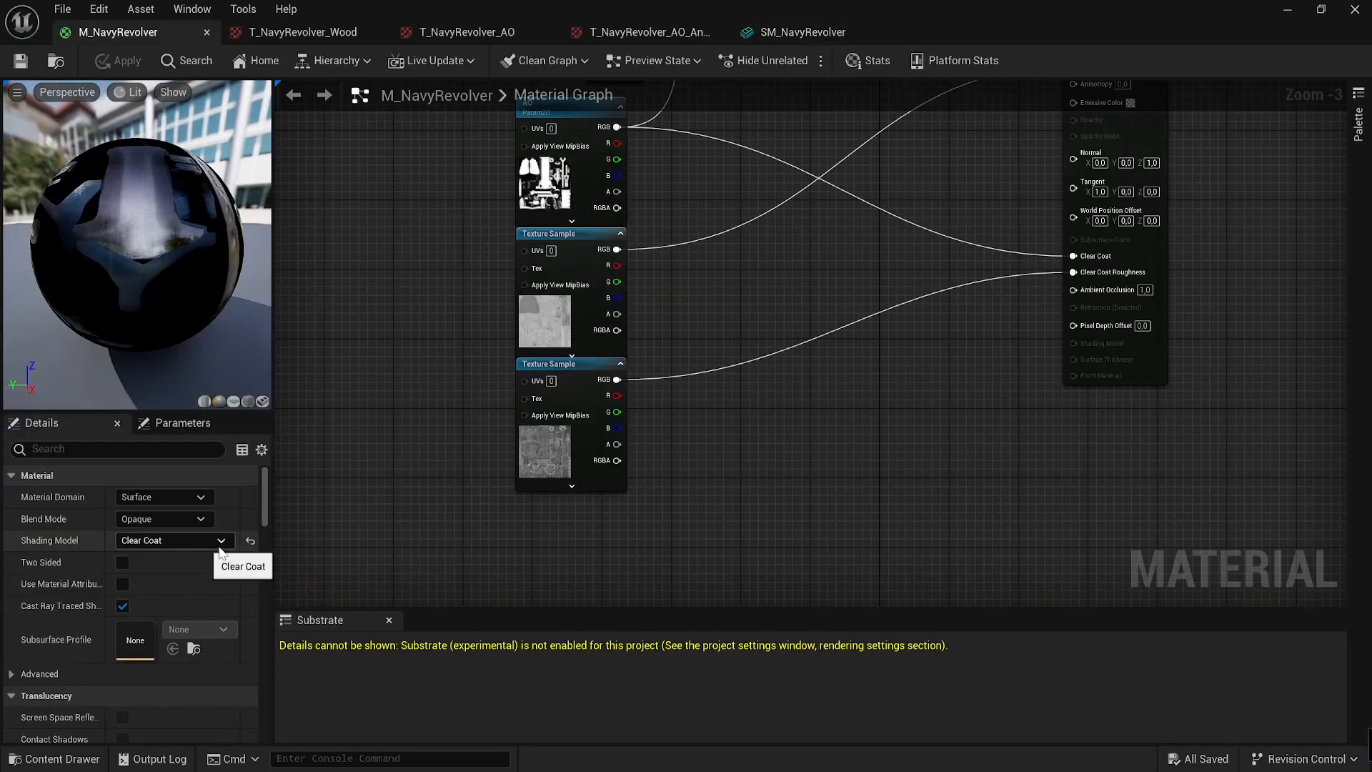
Step: Look through the material's Shading Model options, keeping Clear Coat
{"action": "right_click_drag", "start_coordinate": [462, 265], "coordinate": [474, 379]}
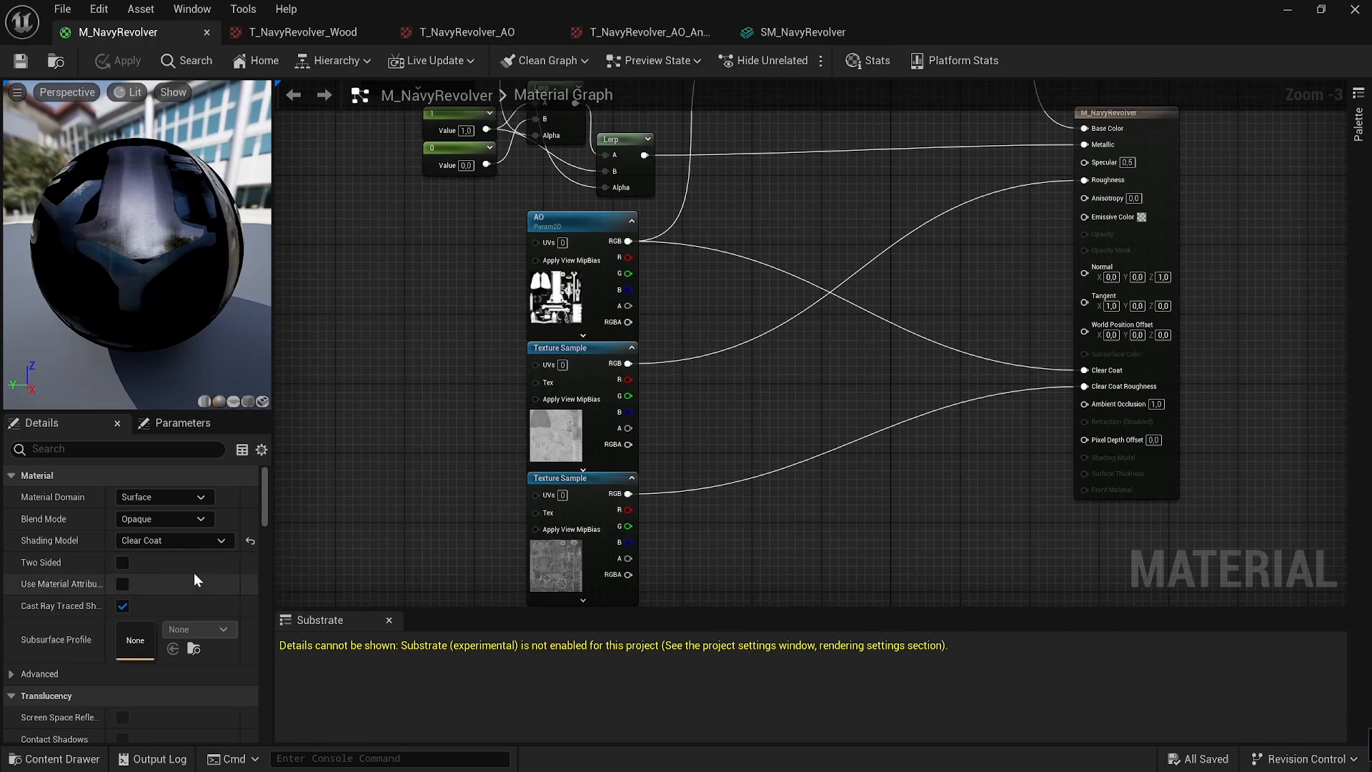
{"action": "left_click", "coordinate": [213, 546]}
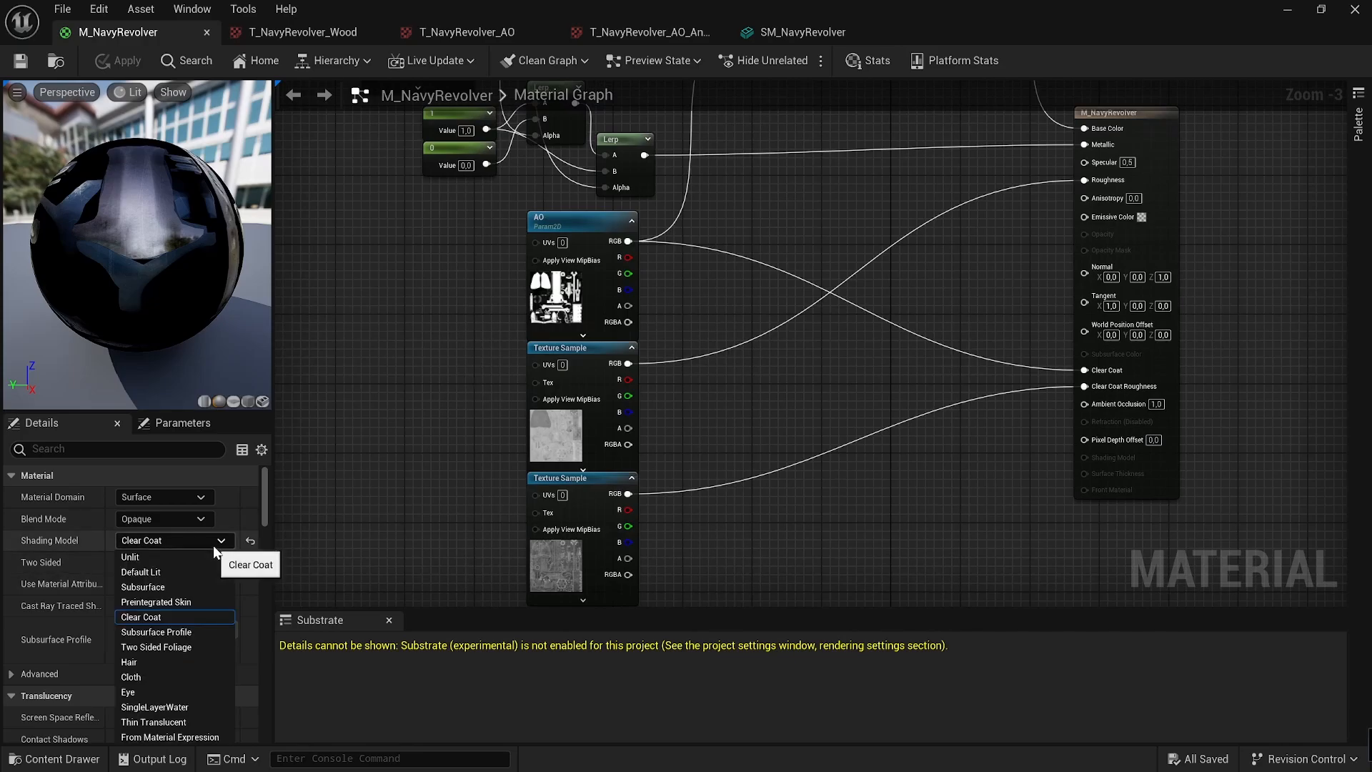
{"action": "left_click", "coordinate": [213, 546]}
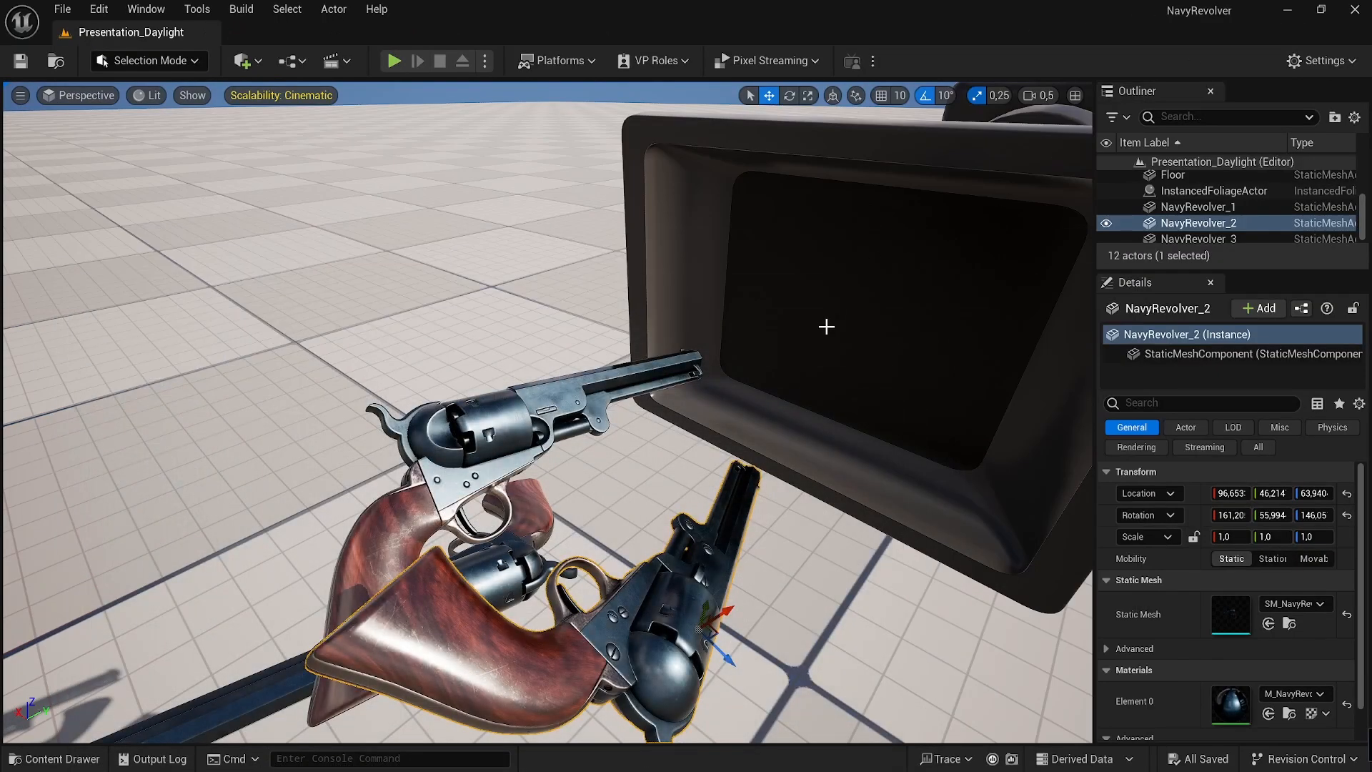
Step: Frame the selected NavyRevolver_2 in the level and reopen M_NavyRevolver from the Material folder
{"action": "key", "text": "f"}
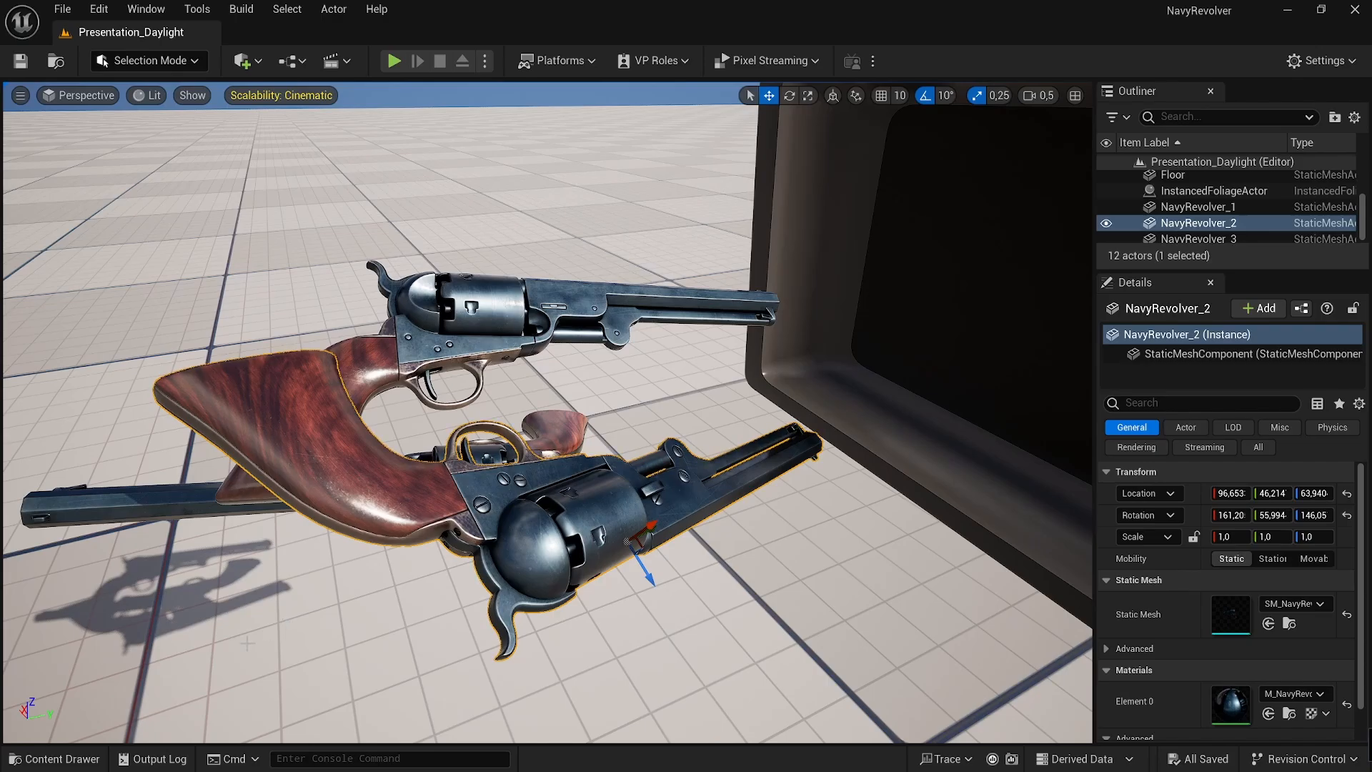
{"action": "left_click", "coordinate": [71, 759]}
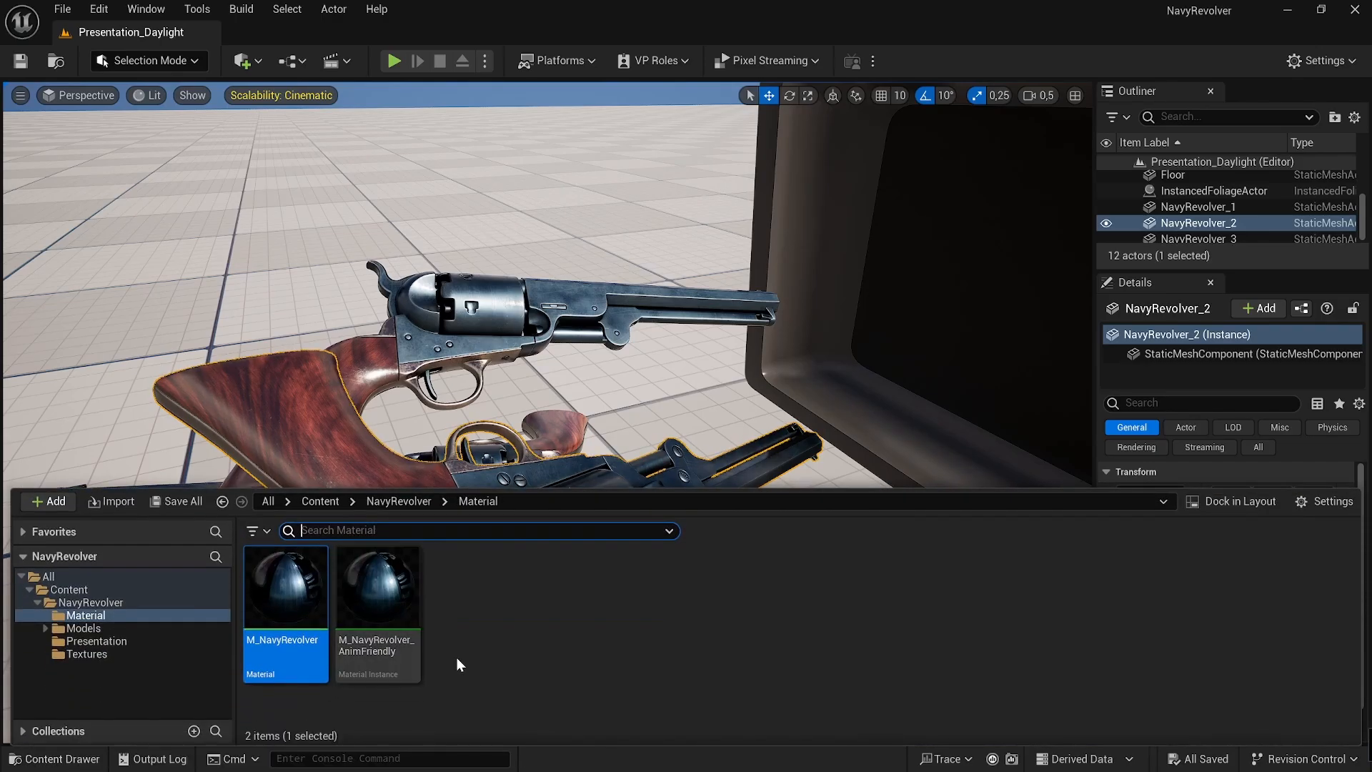
{"action": "double_click", "coordinate": [313, 591]}
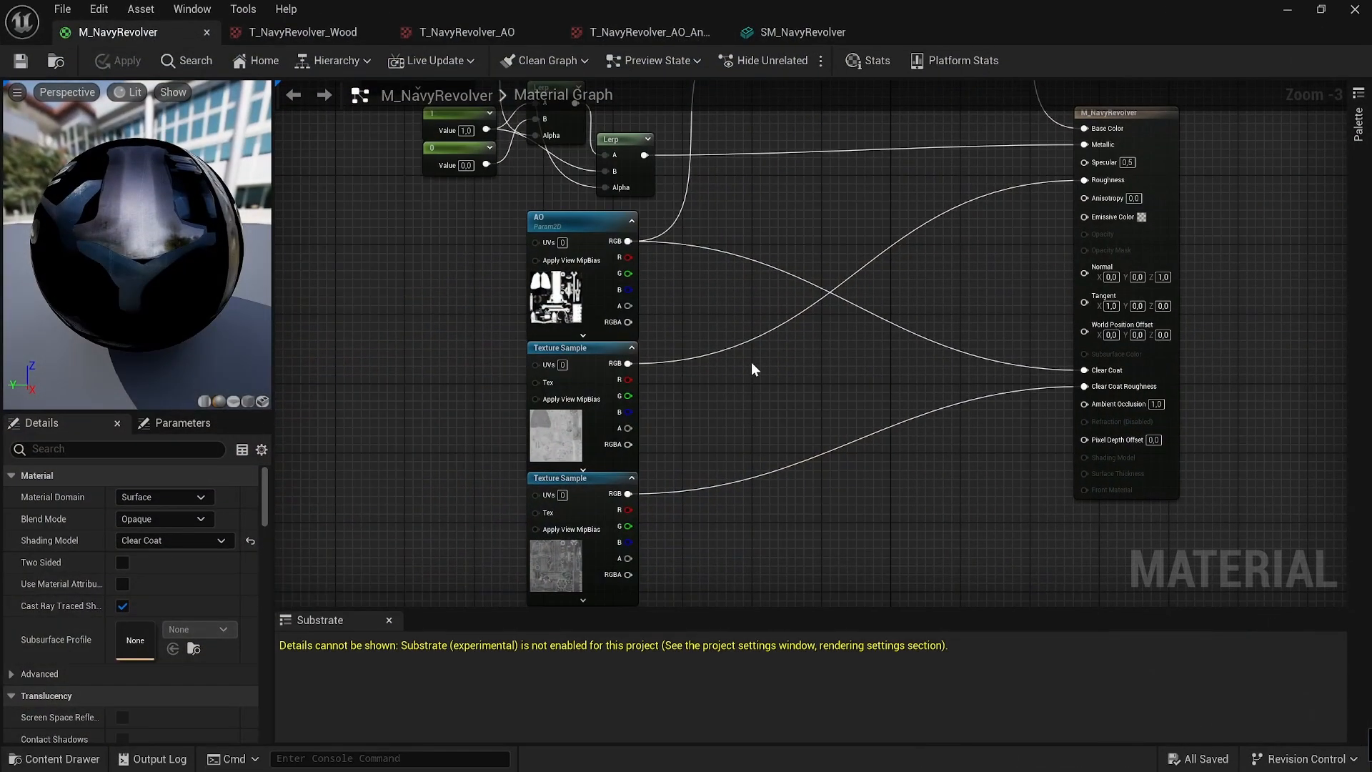
Step: Inspect the ID mask texture sample and the wood texture sample at the start of the M_NavyRevolver graph
{"action": "right_click_drag", "start_coordinate": [751, 346], "coordinate": [822, 587]}
{"action": "right_click_drag", "start_coordinate": [756, 355], "coordinate": [791, 424]}
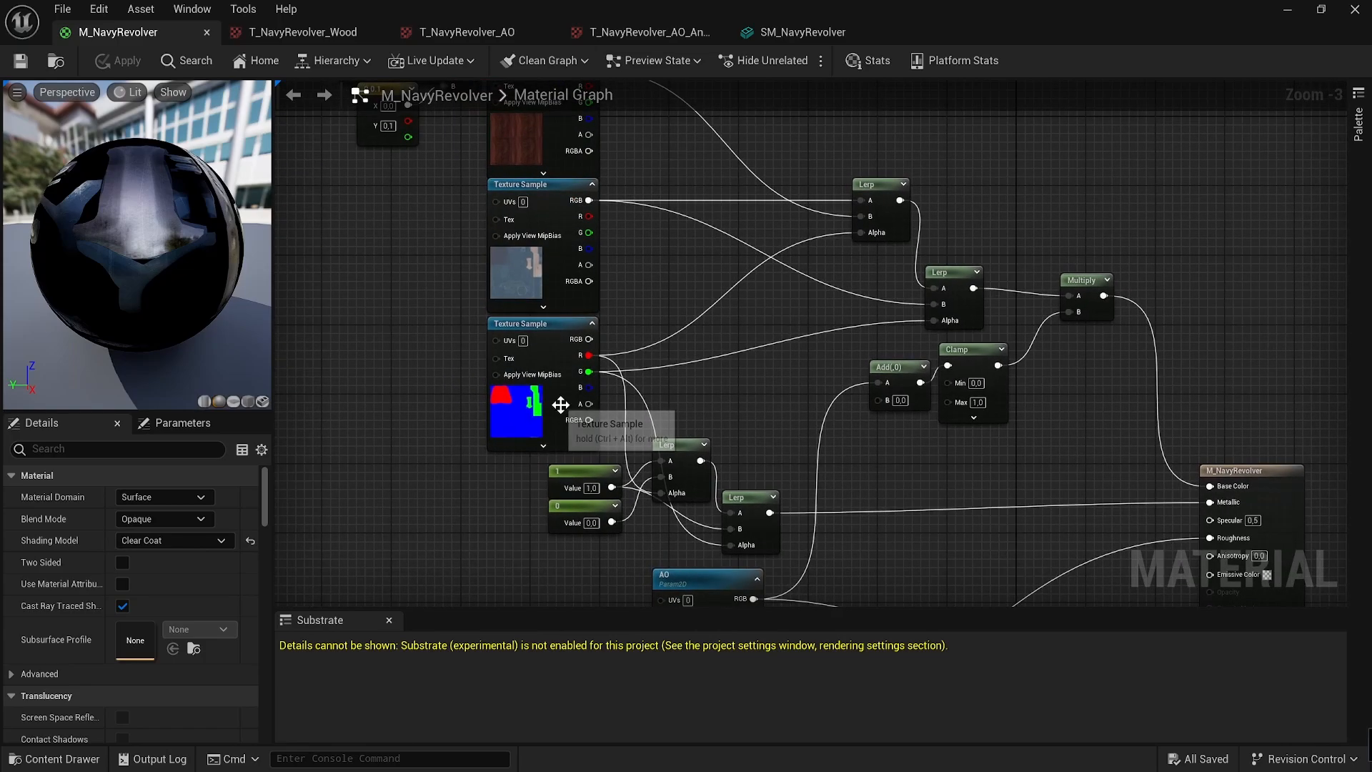
{"action": "left_click", "coordinate": [529, 422]}
{"action": "right_click_drag", "start_coordinate": [778, 423], "coordinate": [704, 493]}
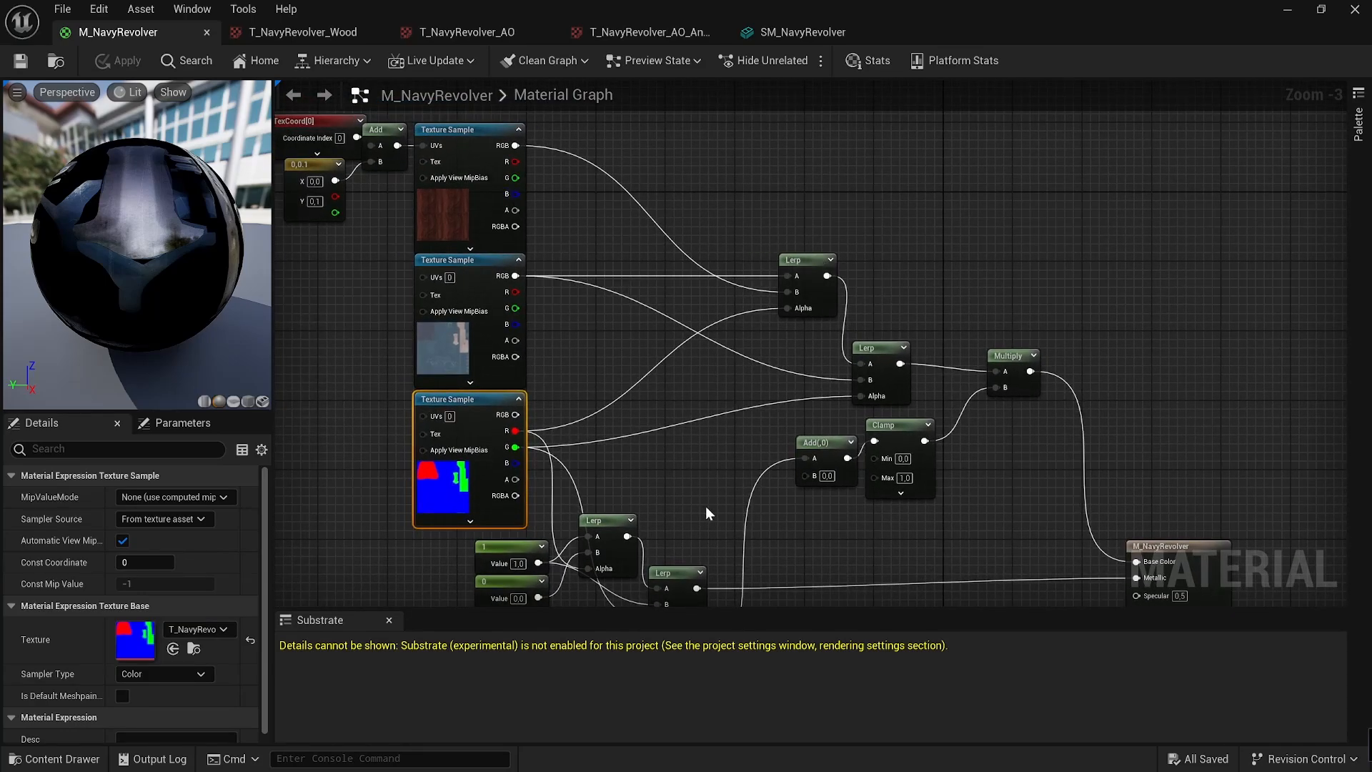
{"action": "right_click_drag", "start_coordinate": [705, 506], "coordinate": [796, 535]}
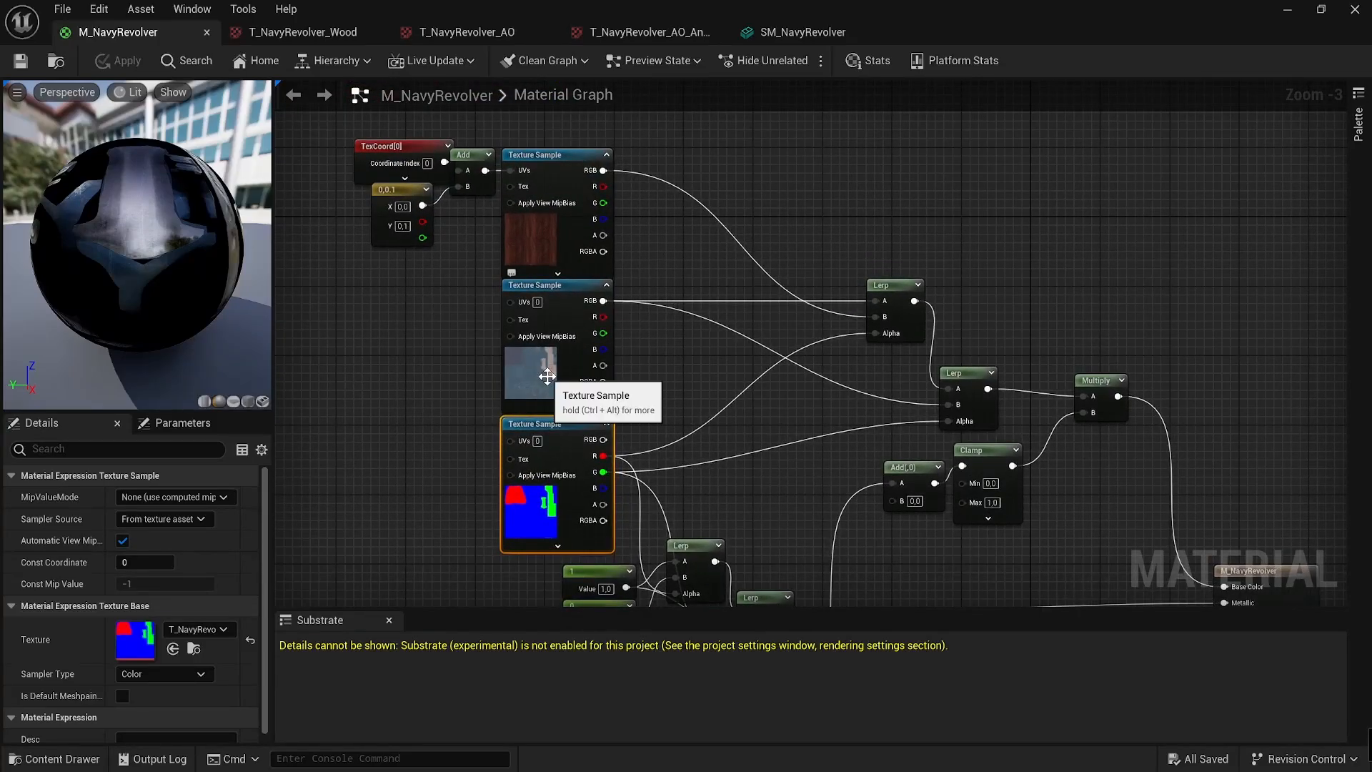
{"action": "scroll", "coordinate": [539, 332], "scroll_direction": "up", "scroll_amount": 1}
{"action": "scroll", "coordinate": [615, 307], "scroll_direction": "up", "scroll_amount": 2}
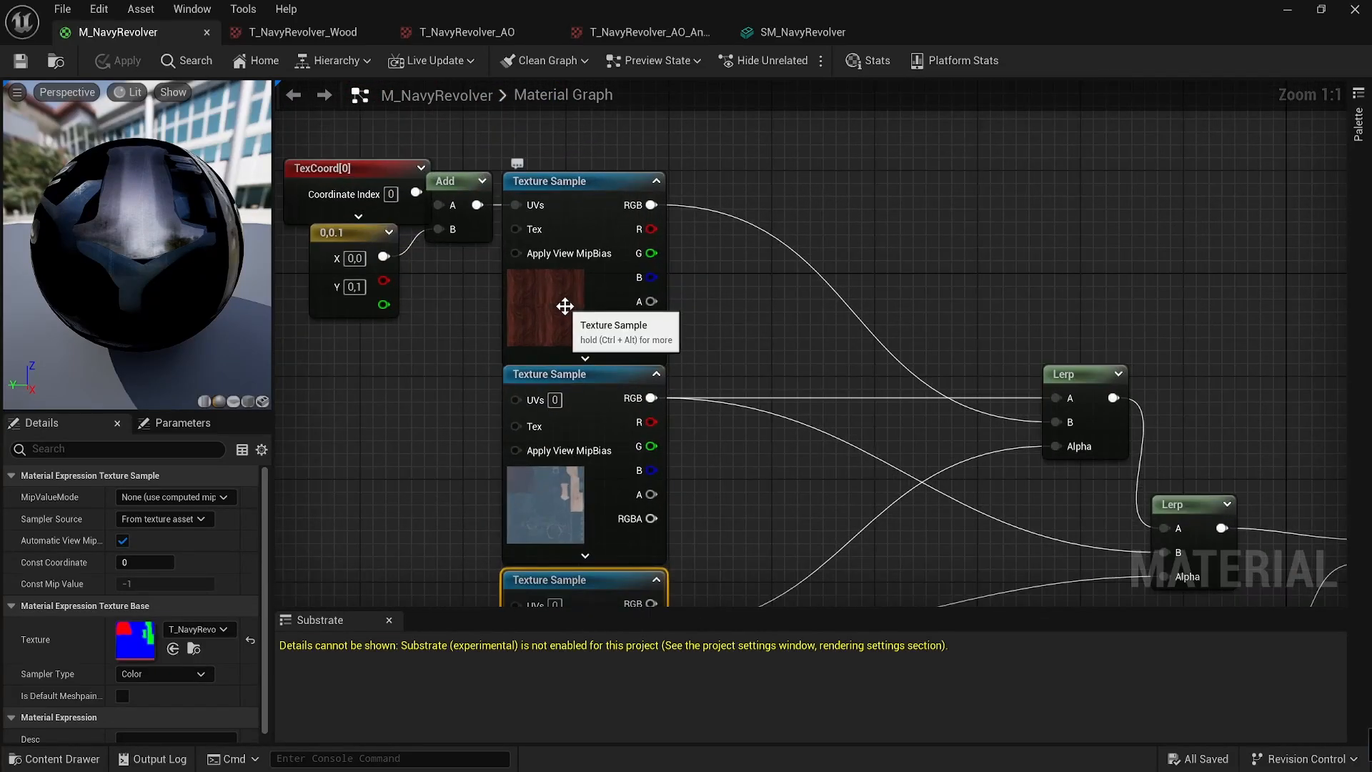
{"action": "left_click", "coordinate": [564, 313]}
Step: Spread the 0,0.1 constant and TexCoord[0] nodes apart so they no longer crowd the Add node feeding the wood UVs
{"action": "right_click_drag", "start_coordinate": [761, 362], "coordinate": [864, 361]}
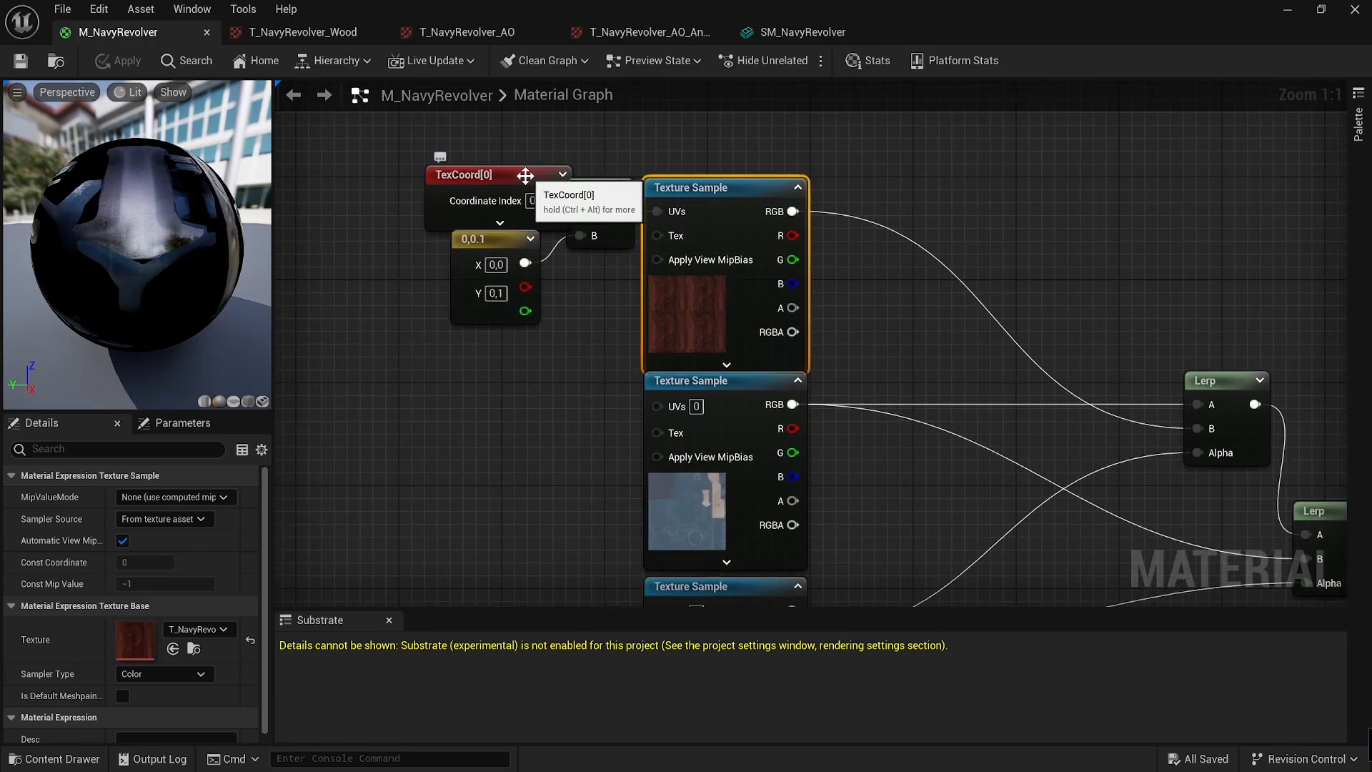
{"action": "left_click_drag", "start_coordinate": [500, 238], "coordinate": [499, 252]}
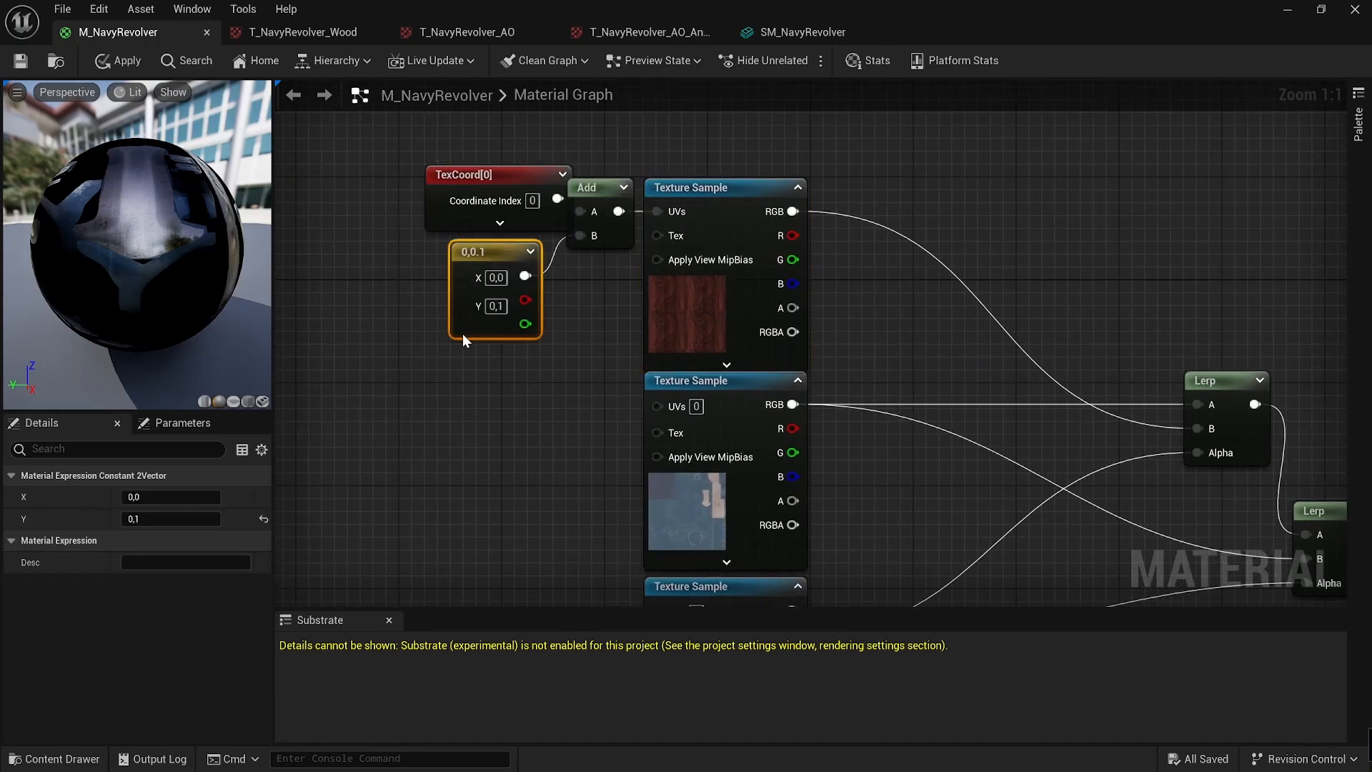
{"action": "left_click_drag", "start_coordinate": [515, 179], "coordinate": [489, 166]}
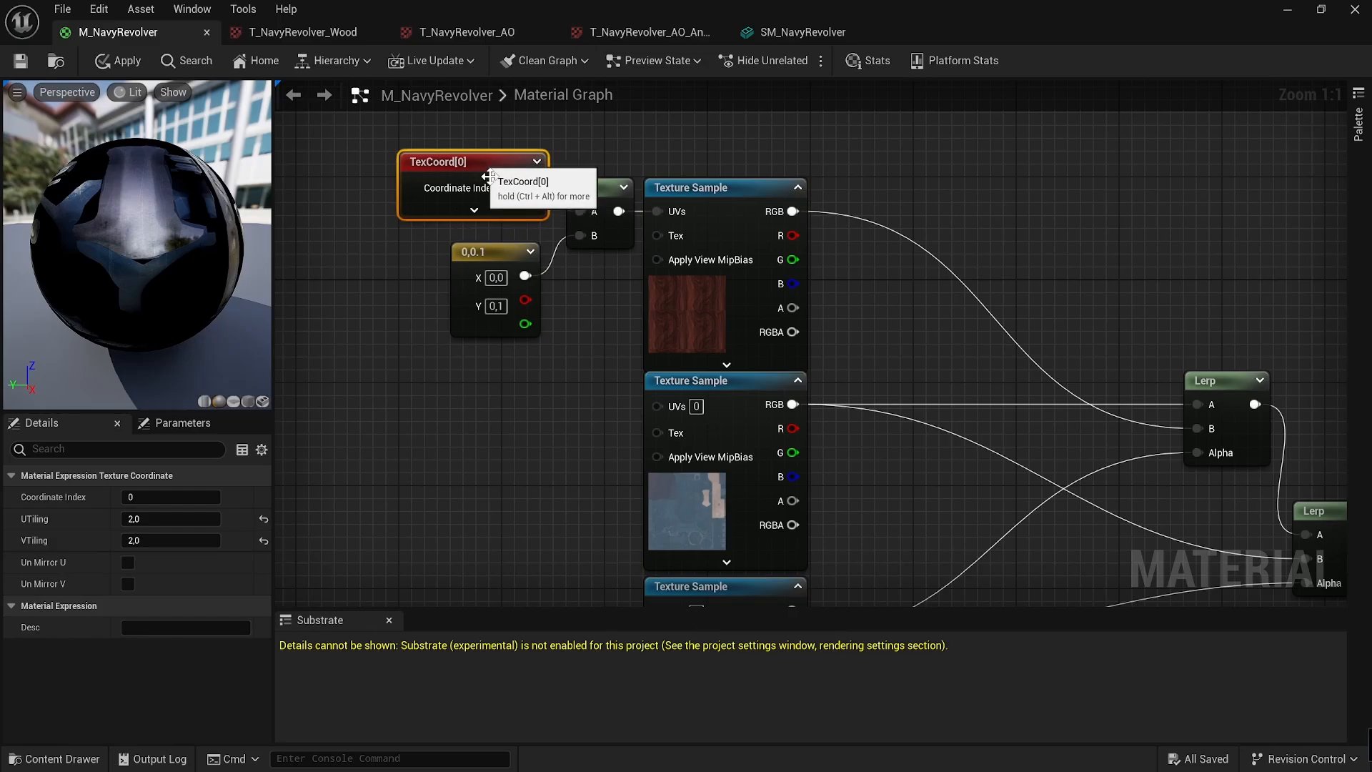
{"action": "left_click", "coordinate": [551, 305]}
Step: Open the color sample's T_NavyRevolver_Color texture, turn off its alpha channel display and view the map at 32% zoom
{"action": "right_click_drag", "start_coordinate": [580, 391], "coordinate": [564, 325]}
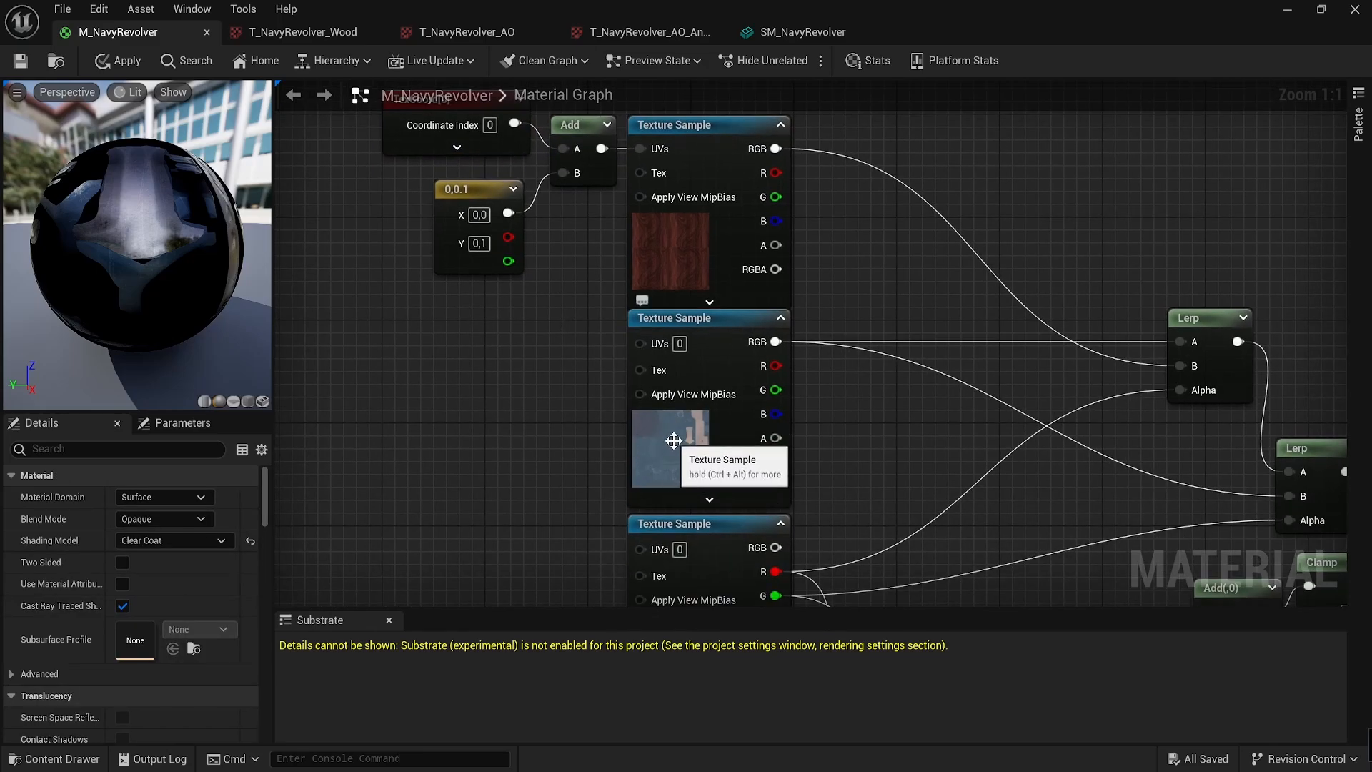
{"action": "left_click", "coordinate": [659, 445]}
{"action": "key", "text": "ctrl+b"}
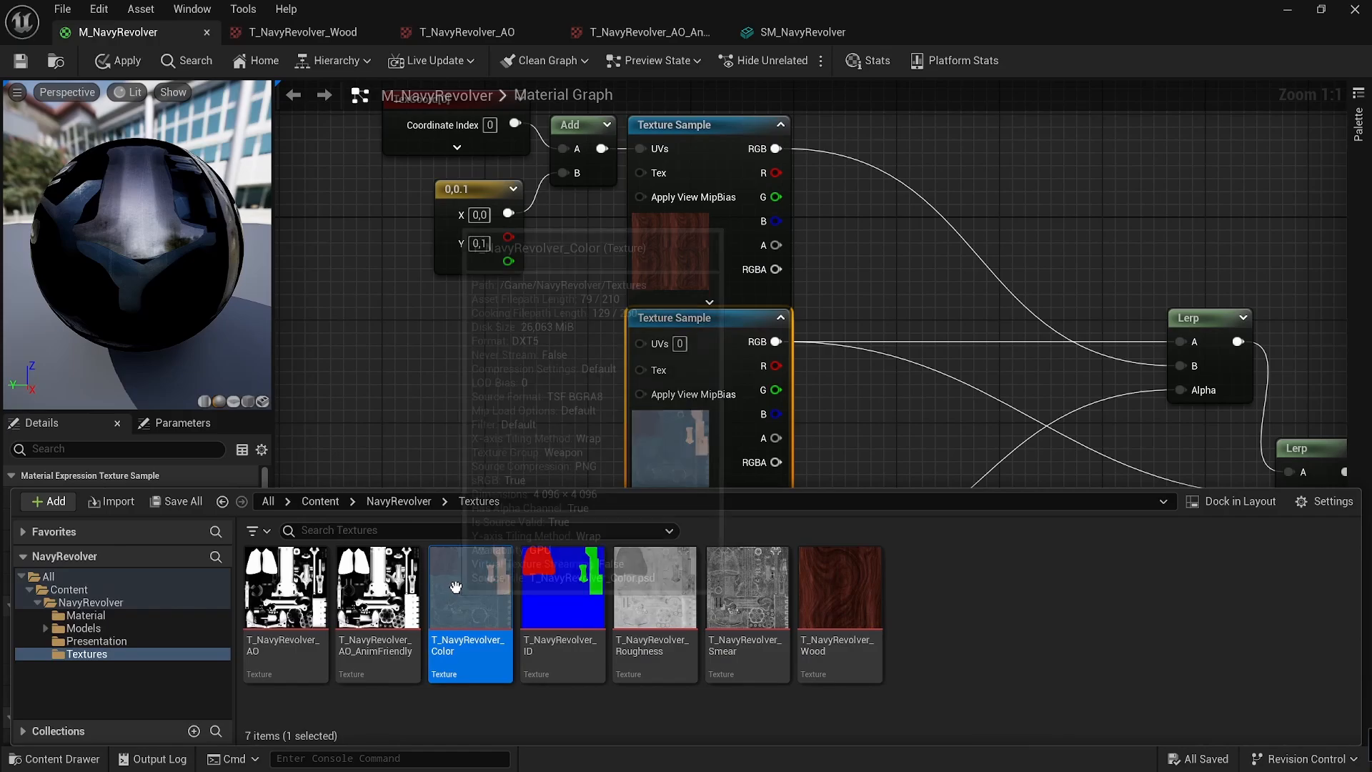
{"action": "double_click", "coordinate": [483, 576]}
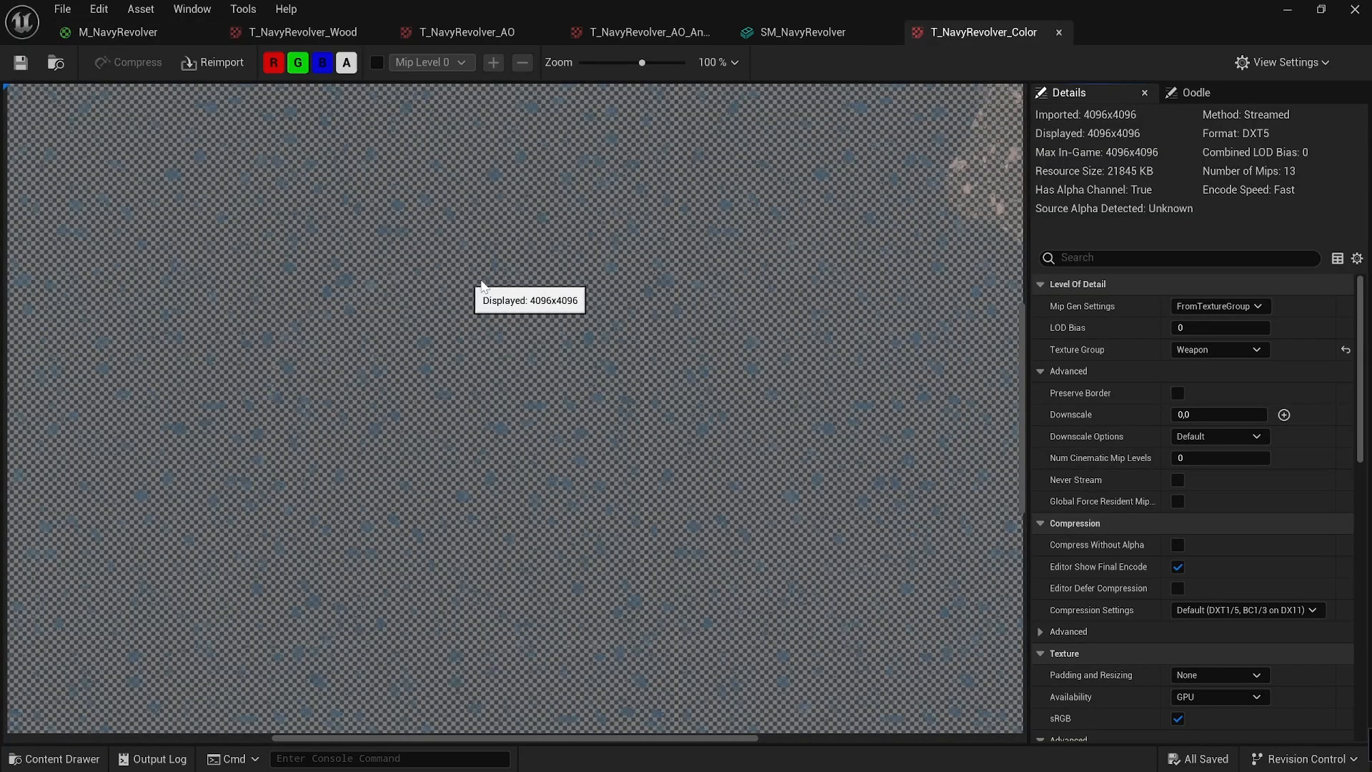
{"action": "left_click", "coordinate": [346, 63]}
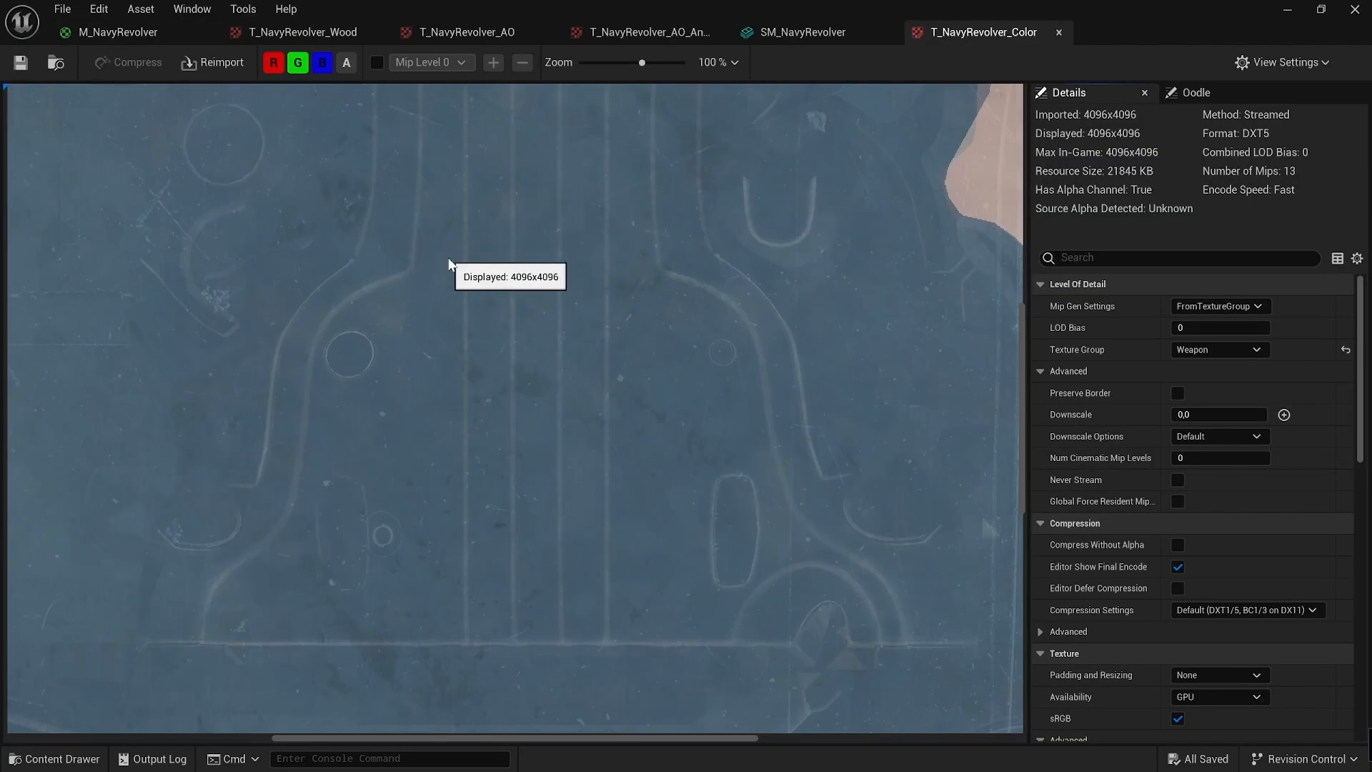
{"action": "scroll", "coordinate": [459, 254], "scroll_direction": "down", "scroll_amount": 5}
{"action": "scroll", "coordinate": [439, 240], "scroll_direction": "down", "scroll_amount": 2}
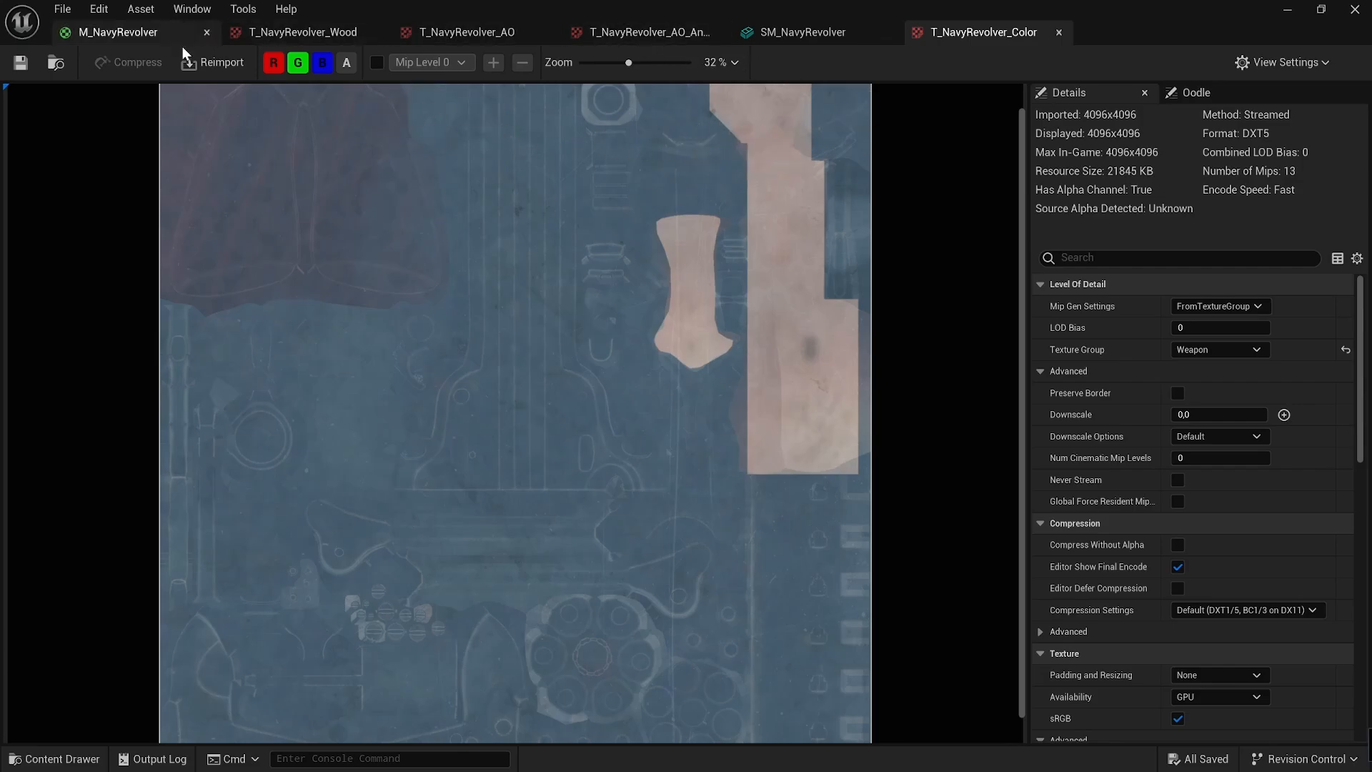
Step: Return to the M_NavyRevolver graph and locate the wood sample's texture asset in the Textures folder
{"action": "left_click", "coordinate": [141, 39]}
{"action": "right_click_drag", "start_coordinate": [553, 336], "coordinate": [545, 379]}
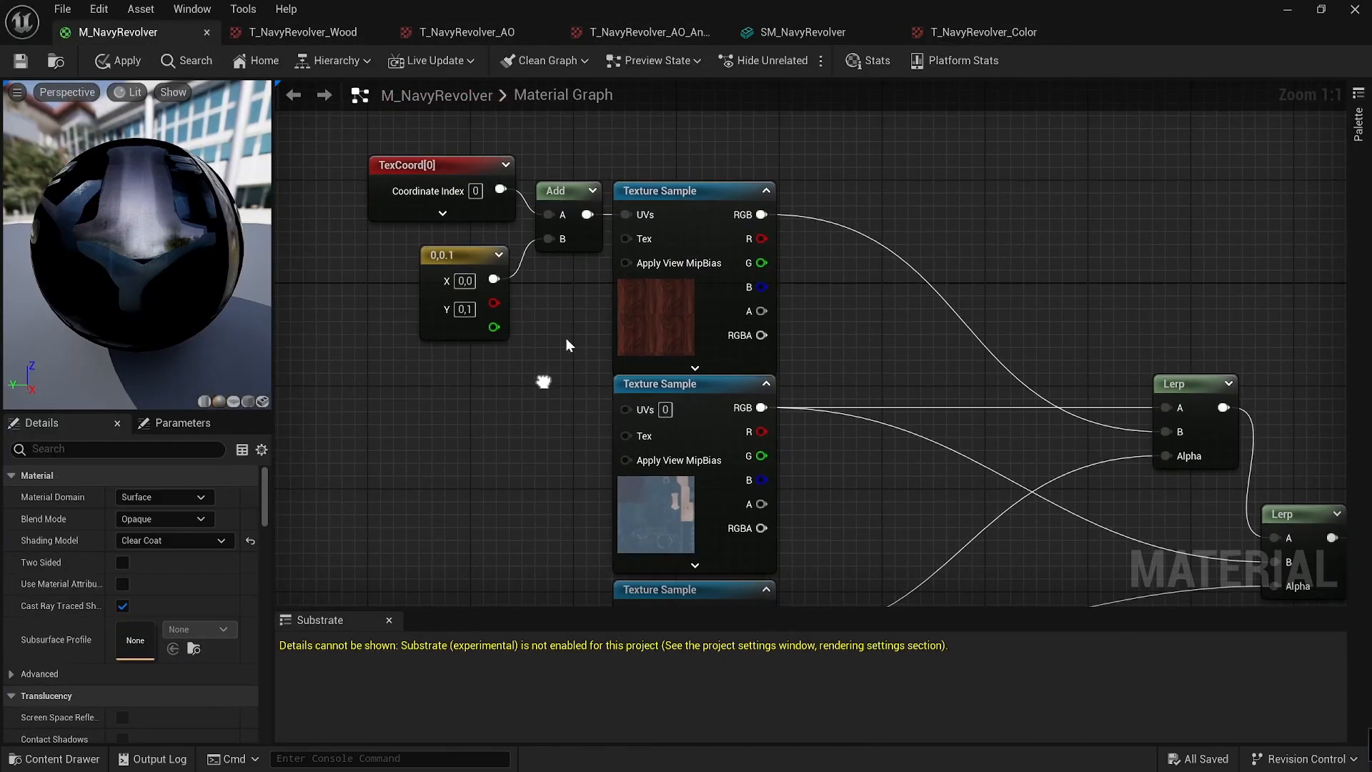
{"action": "left_click", "coordinate": [669, 308]}
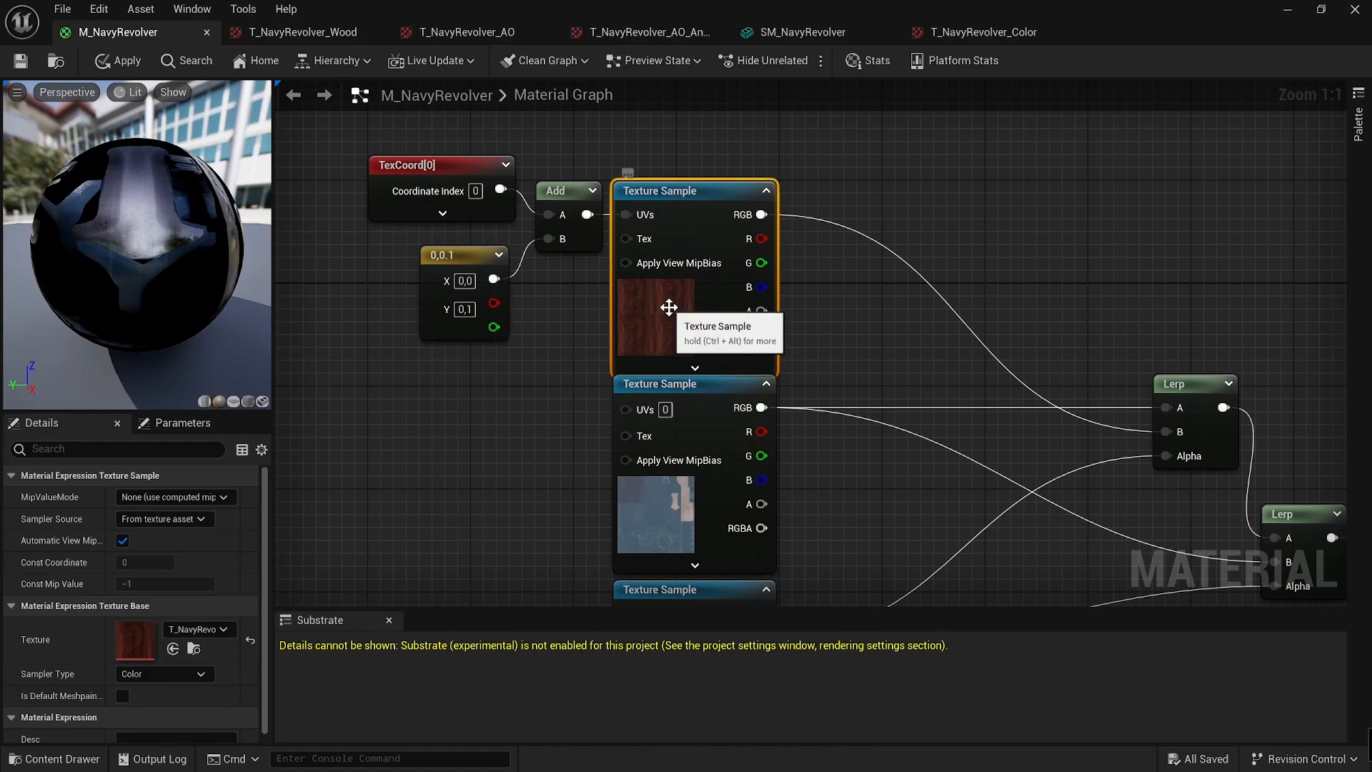
{"action": "key", "text": "ctrl+b"}
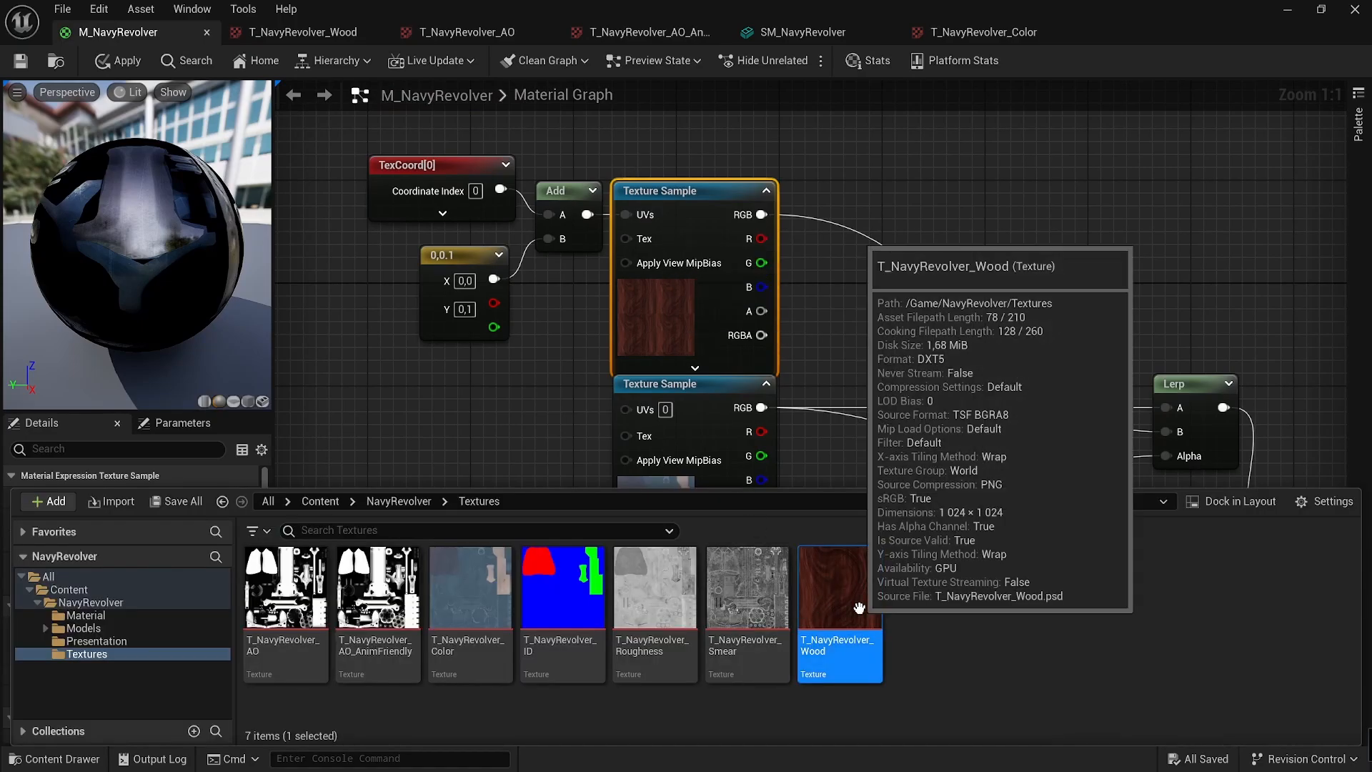
Step: Trace the wood and color samples through the Lerp and Multiply nodes to Base Color, and bring up the Textures folder again
{"action": "right_click_drag", "start_coordinate": [1030, 284], "coordinate": [823, 156]}
{"action": "scroll", "coordinate": [735, 293], "scroll_direction": "down", "scroll_amount": 2}
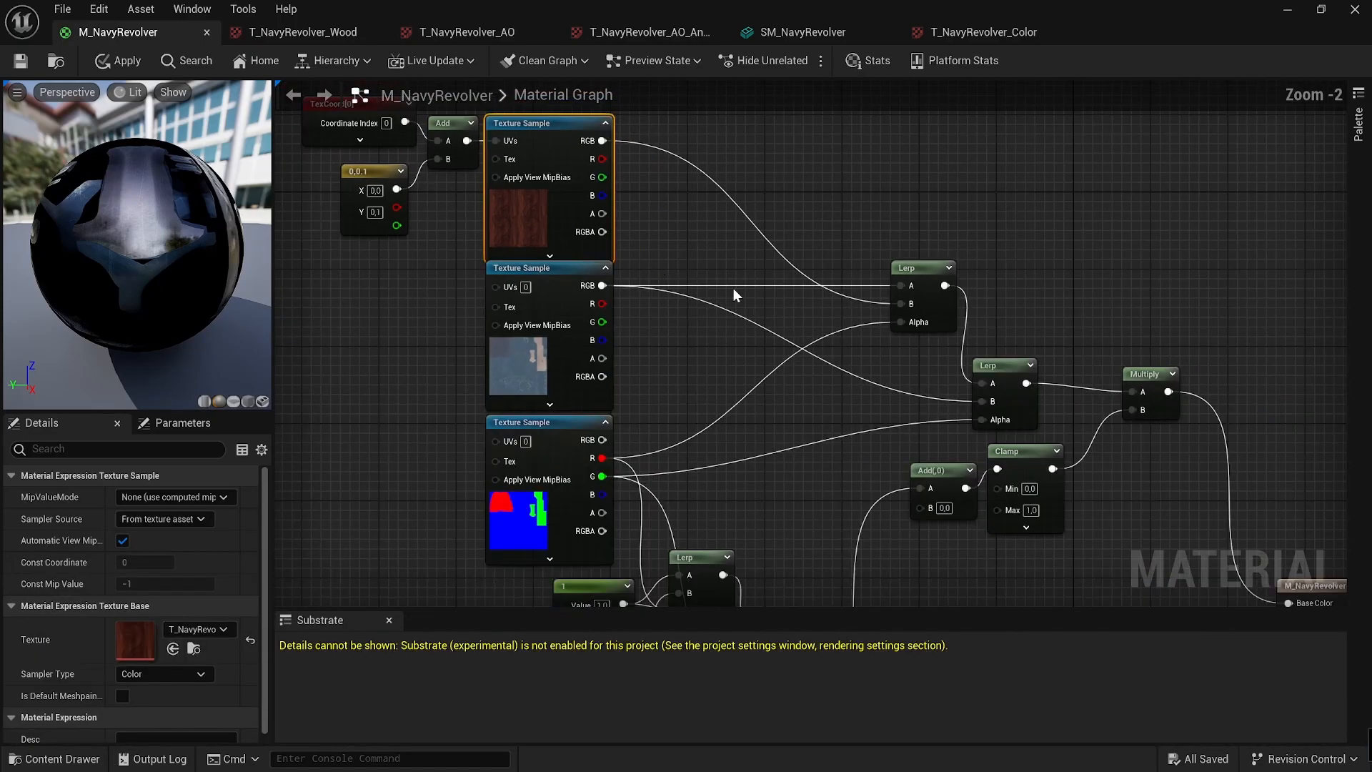
{"action": "scroll", "coordinate": [1136, 561], "scroll_direction": "down", "scroll_amount": 1}
{"action": "right_click_drag", "start_coordinate": [1136, 561], "coordinate": [855, 247]}
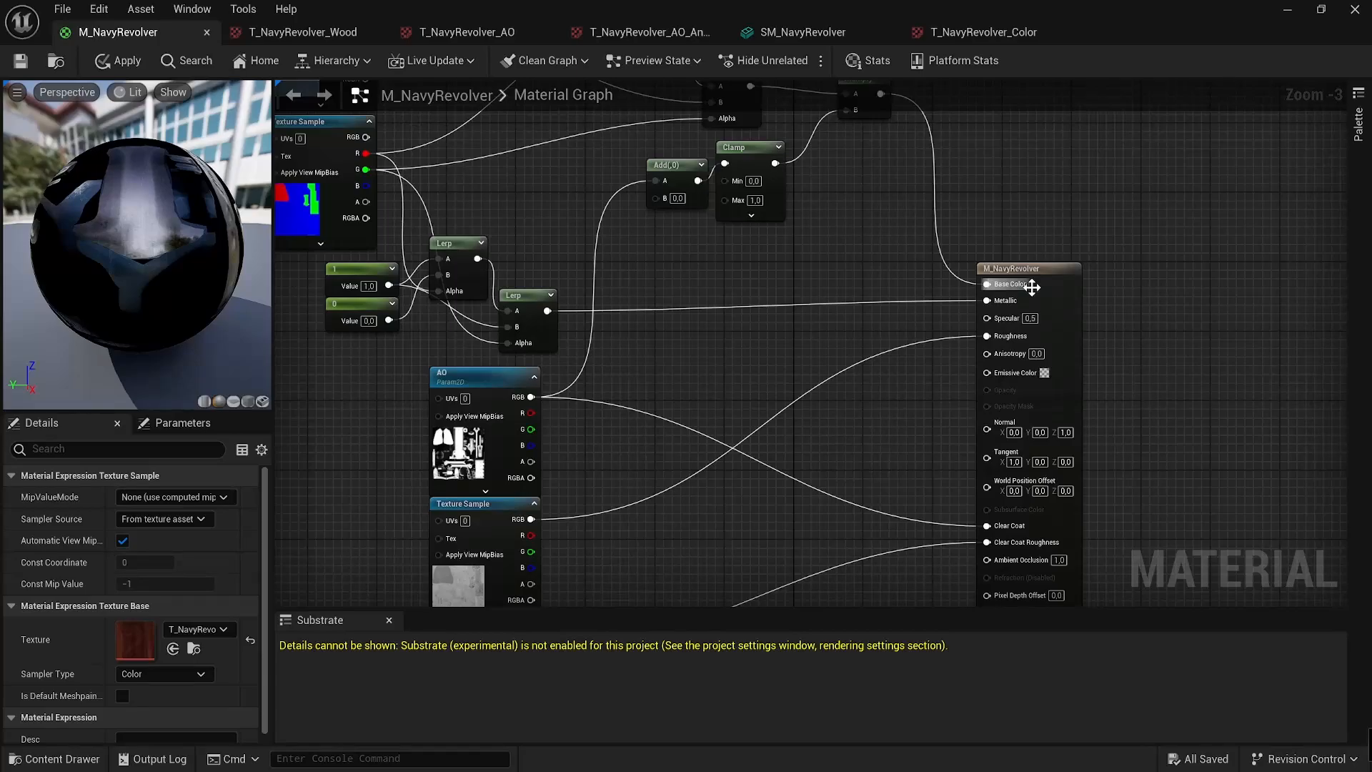
{"action": "right_click_drag", "start_coordinate": [609, 254], "coordinate": [919, 605]}
{"action": "key", "text": "ctrl+space"}
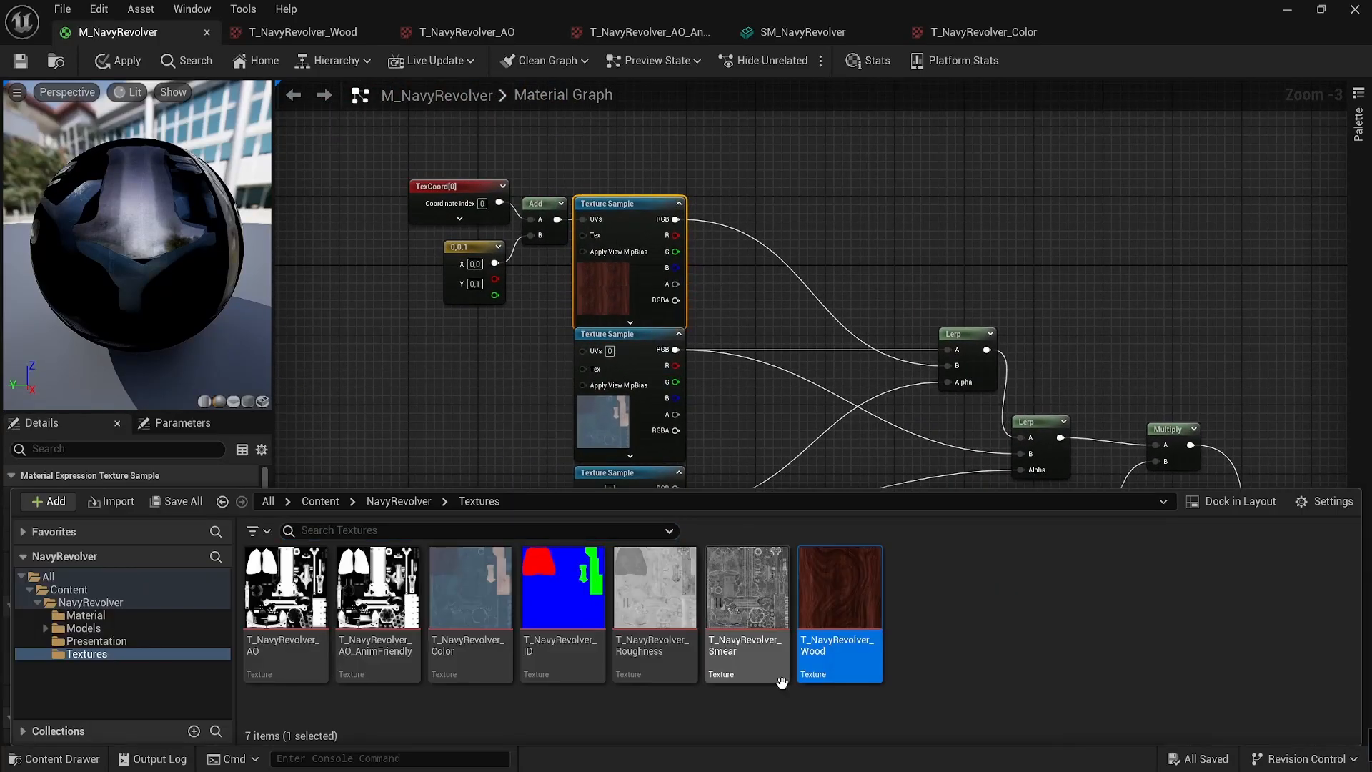
Step: Open the T_NavyRevolver_Wood texture and examine its grain up close at 183% zoom
{"action": "double_click", "coordinate": [825, 608]}
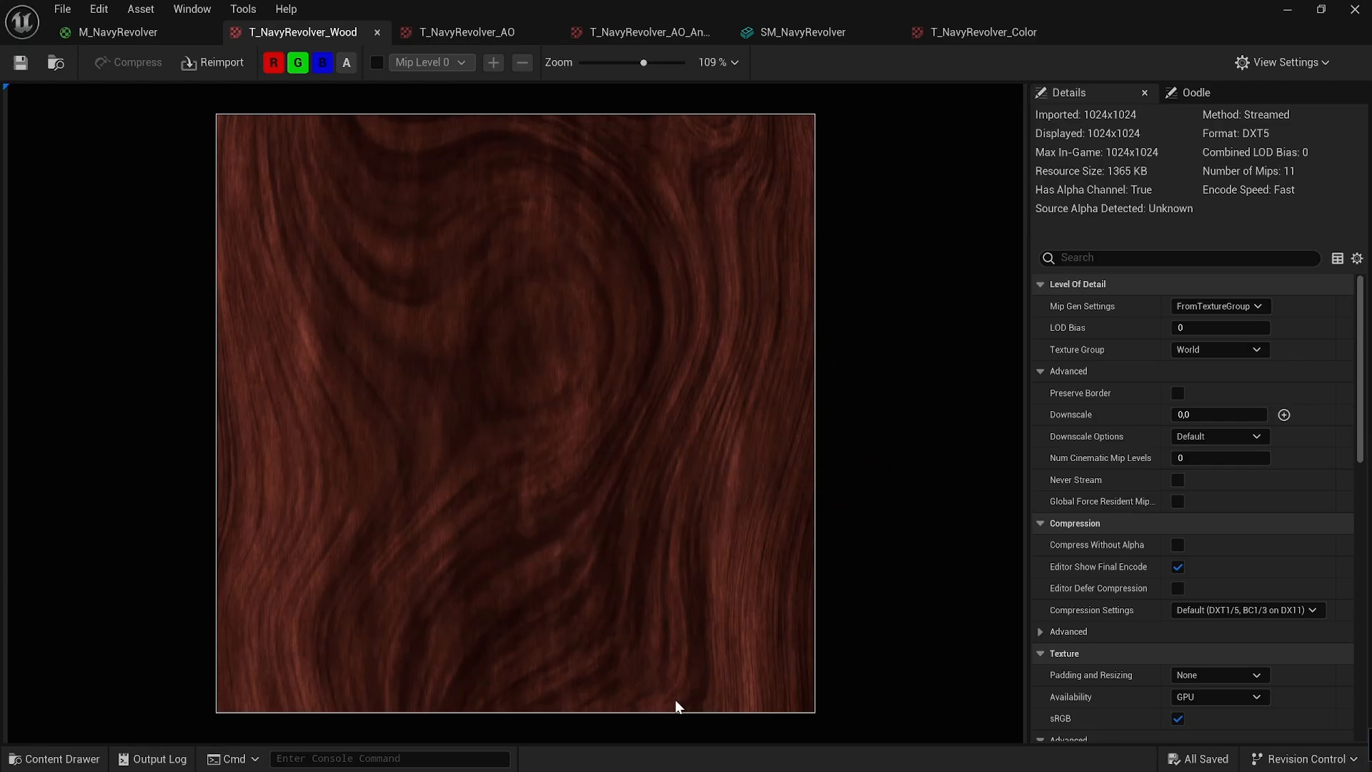
{"action": "scroll", "coordinate": [794, 633], "scroll_direction": "up", "scroll_amount": 2}
{"action": "scroll", "coordinate": [789, 629], "scroll_direction": "up", "scroll_amount": 4}
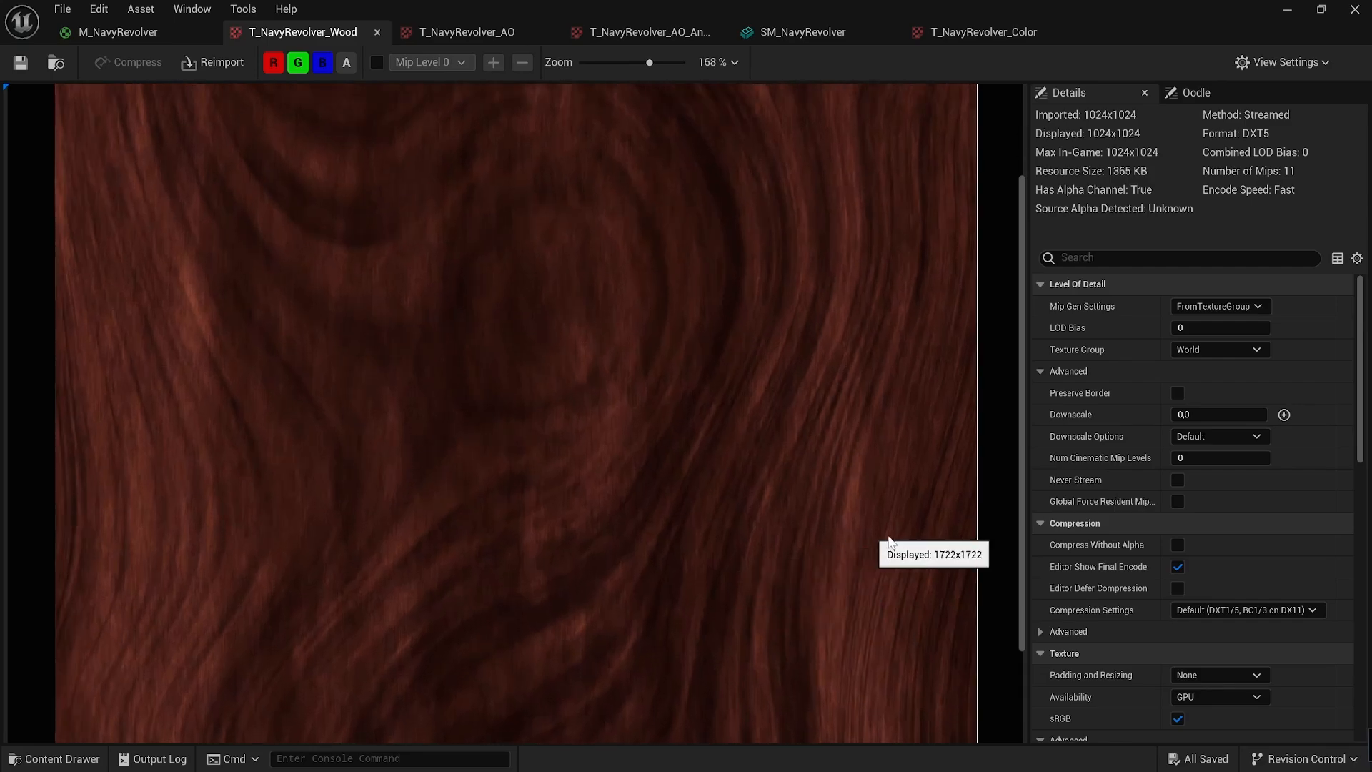
{"action": "scroll", "coordinate": [850, 454], "scroll_direction": "down", "scroll_amount": 7}
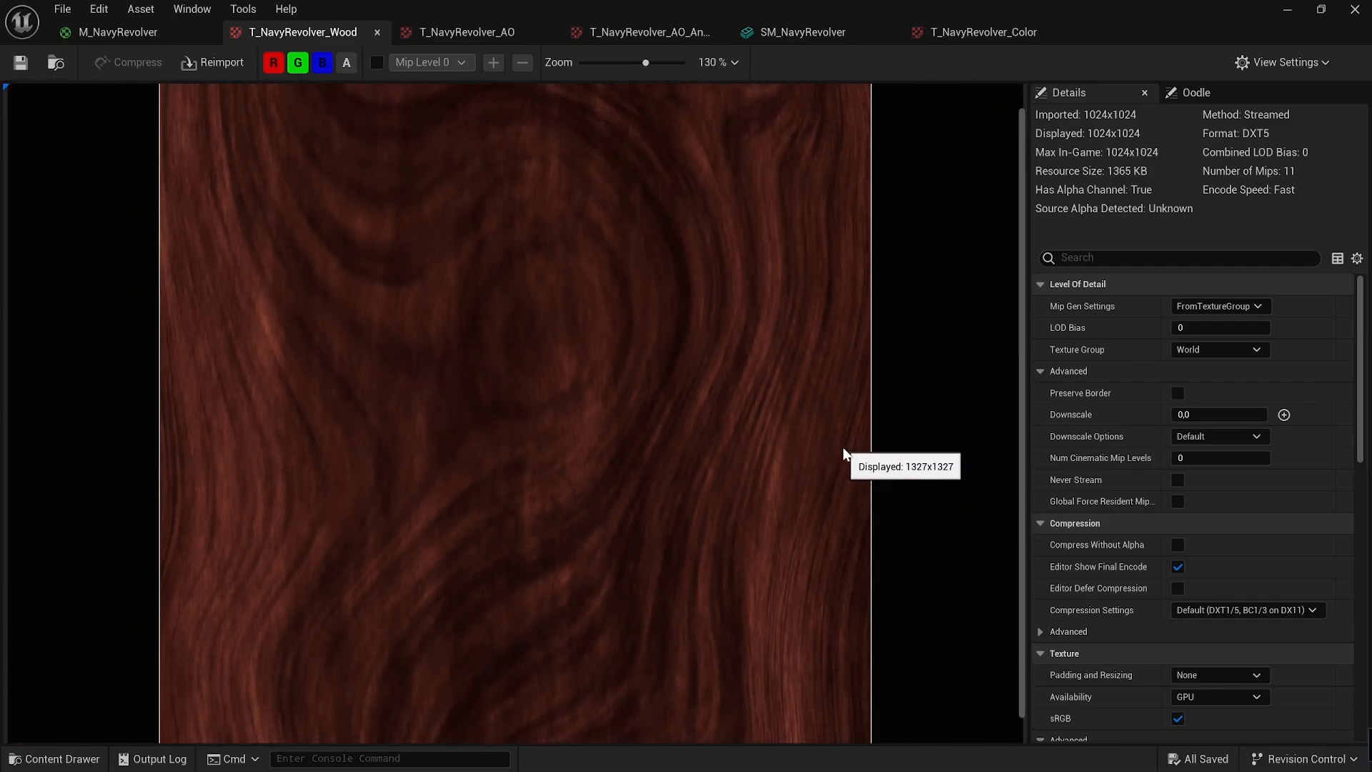
{"action": "scroll", "coordinate": [766, 286], "scroll_direction": "up", "scroll_amount": 3}
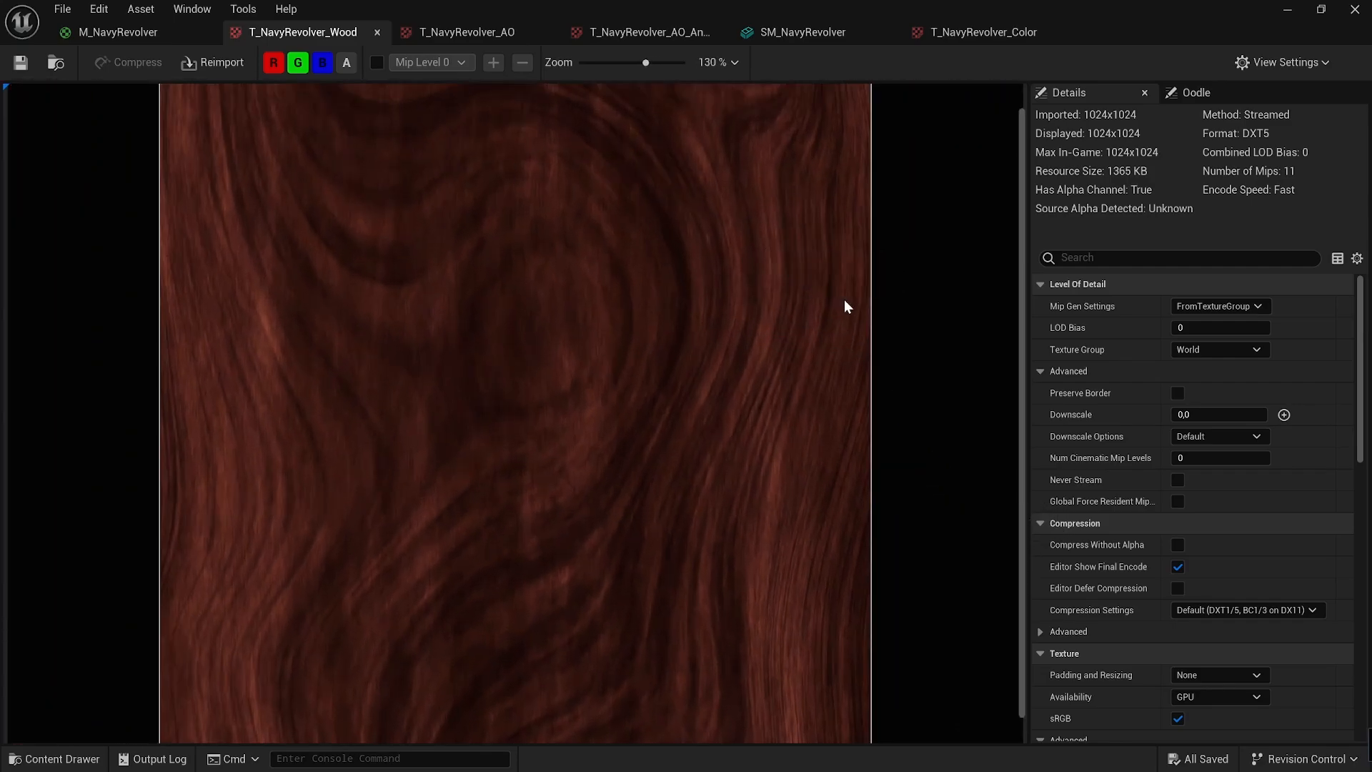
{"action": "scroll", "coordinate": [844, 282], "scroll_direction": "up", "scroll_amount": 3}
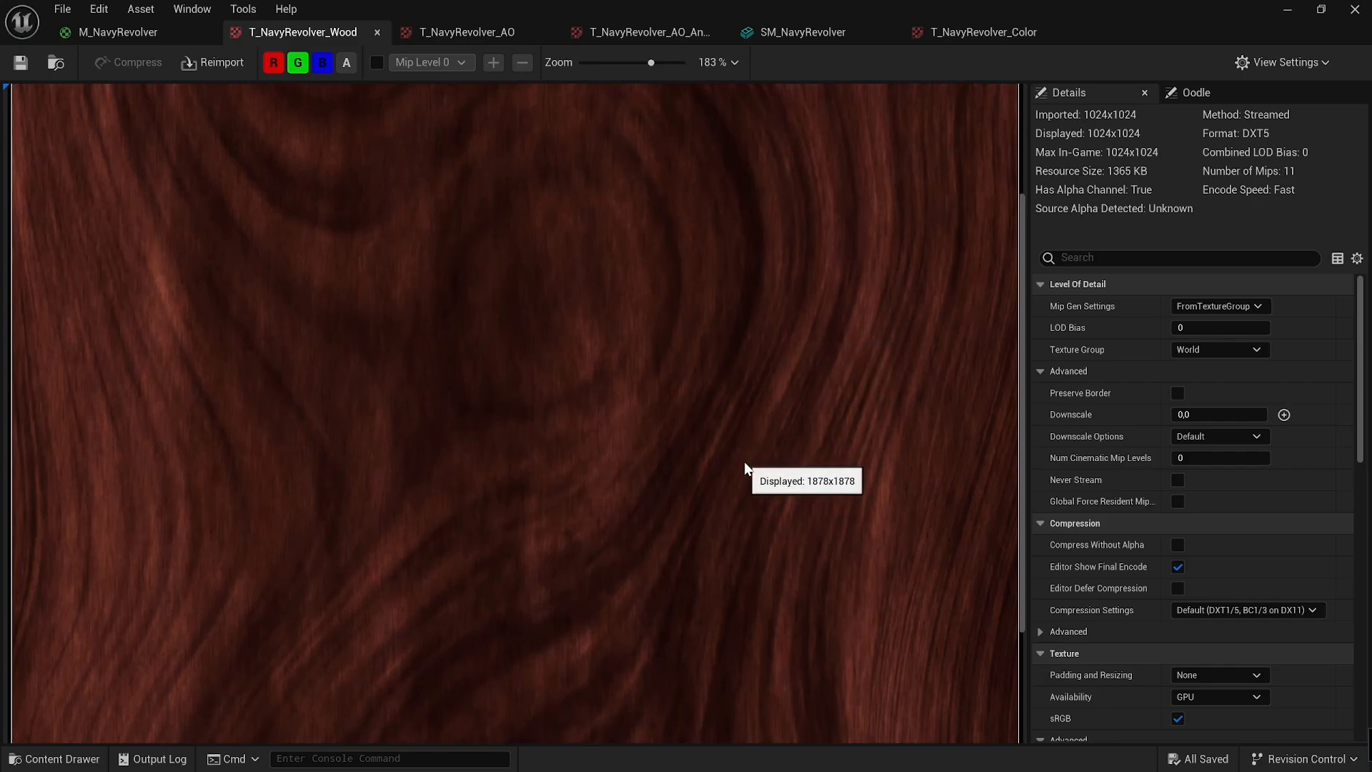
Step: Go back to the Presentation_Daylight level and inspect the revolvers' wooden grips from several angles
{"action": "left_click", "coordinate": [1289, 11]}
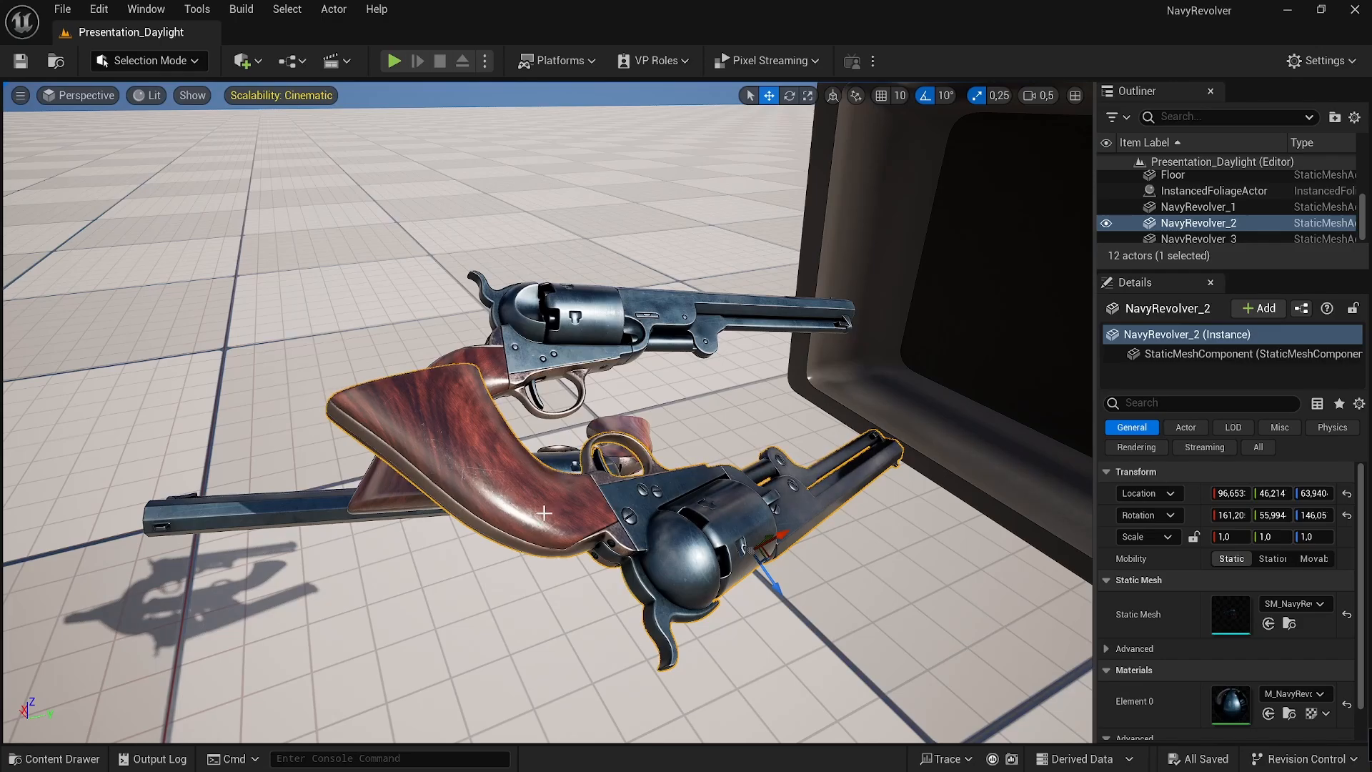
{"action": "right_click_drag", "start_coordinate": [544, 513], "coordinate": [496, 543]}
{"action": "key", "text": "d"}
{"action": "key", "text": "a"}
{"action": "right_click_drag", "start_coordinate": [547, 412], "coordinate": [870, 360]}
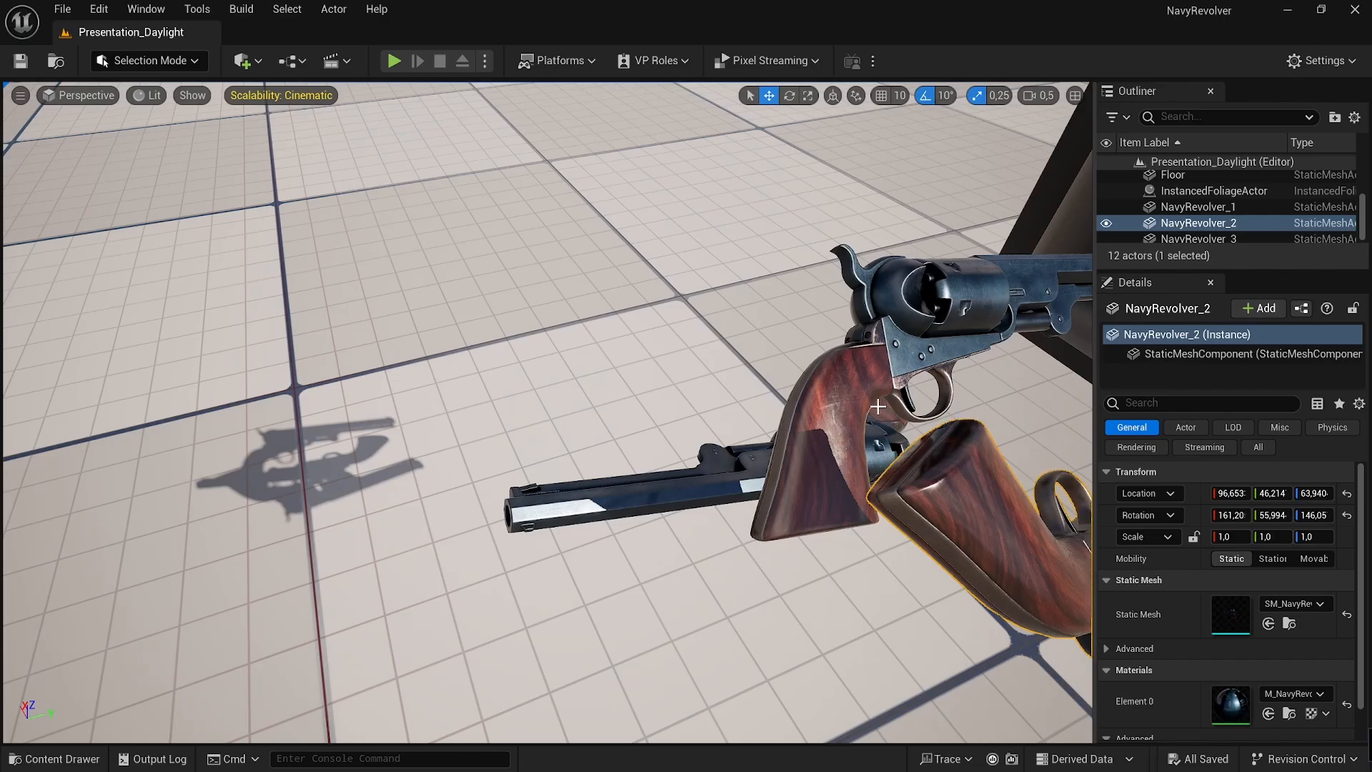
{"action": "right_click_drag", "start_coordinate": [878, 406], "coordinate": [883, 447]}
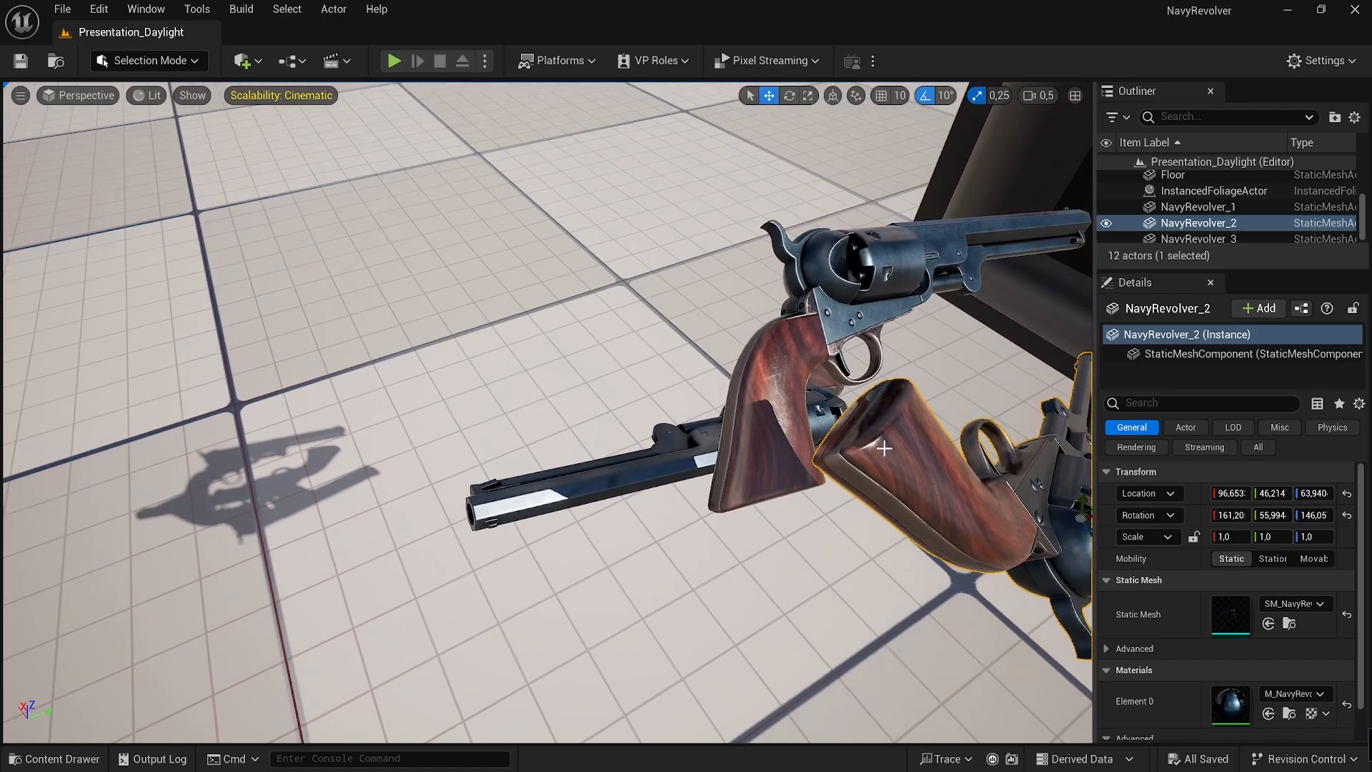
{"action": "right_click_drag", "start_coordinate": [840, 447], "coordinate": [743, 460]}
{"action": "key", "text": "d"}
{"action": "key", "text": "a"}
{"action": "key", "text": "d"}
{"action": "key", "text": "d"}
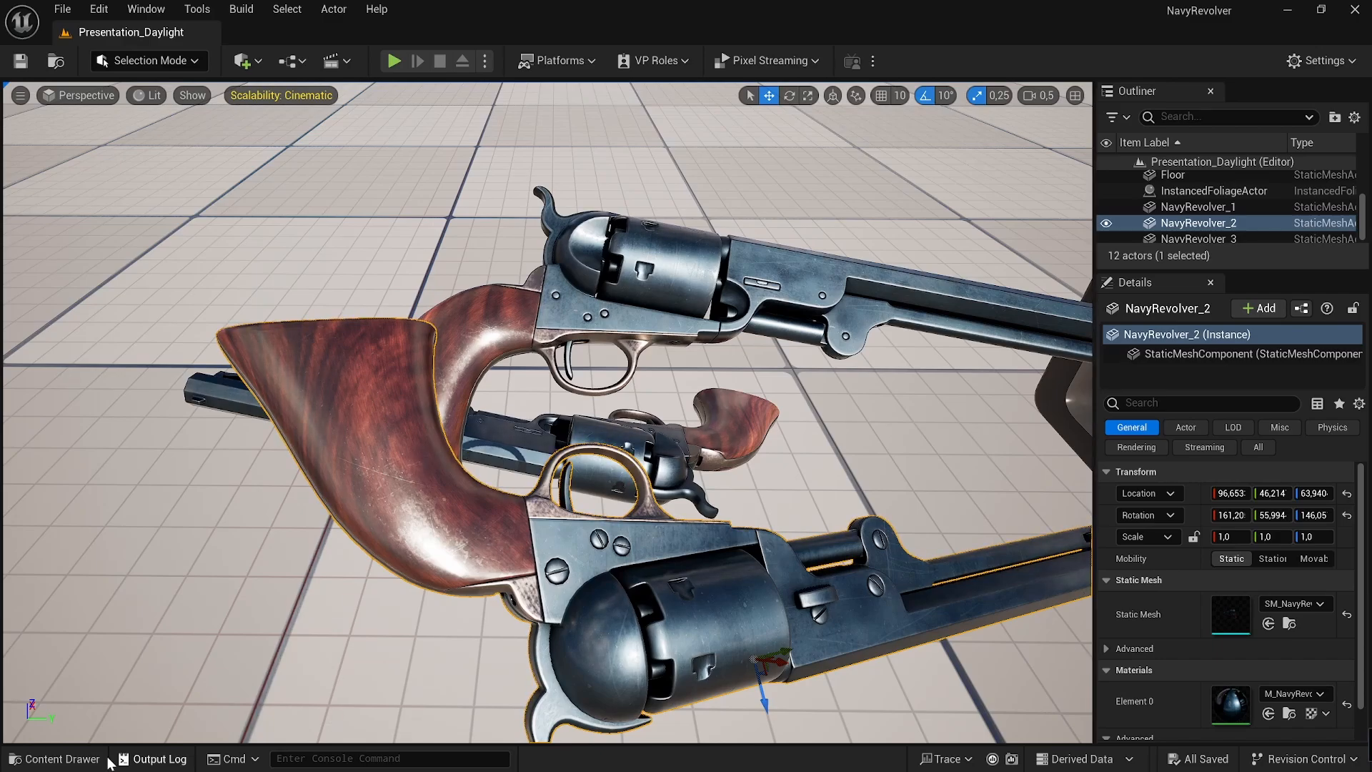
Step: Reopen the T_NavyRevolver_Wood texture from the Textures folder and view the whole map at 119% zoom
{"action": "left_click", "coordinate": [70, 760]}
{"action": "double_click", "coordinate": [828, 589]}
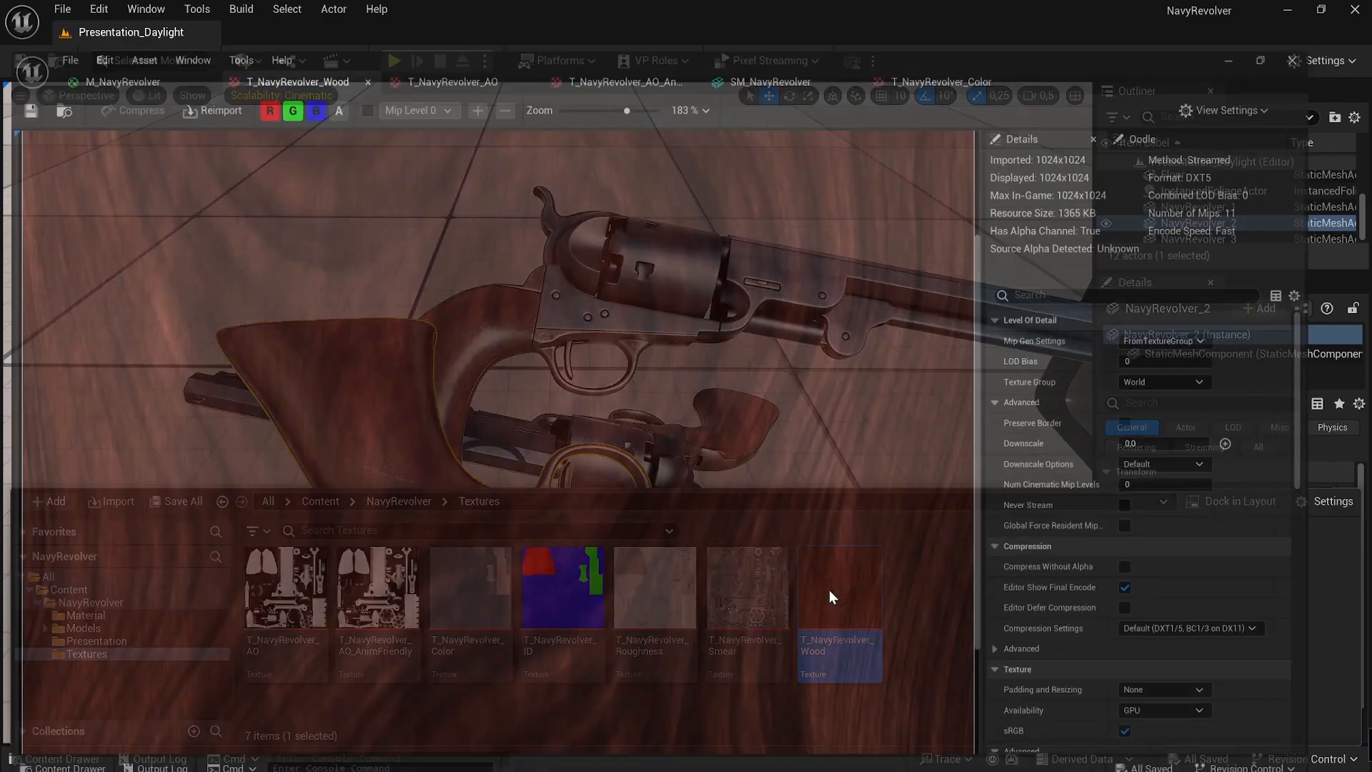
{"action": "scroll", "coordinate": [759, 482], "scroll_direction": "down", "scroll_amount": 3}
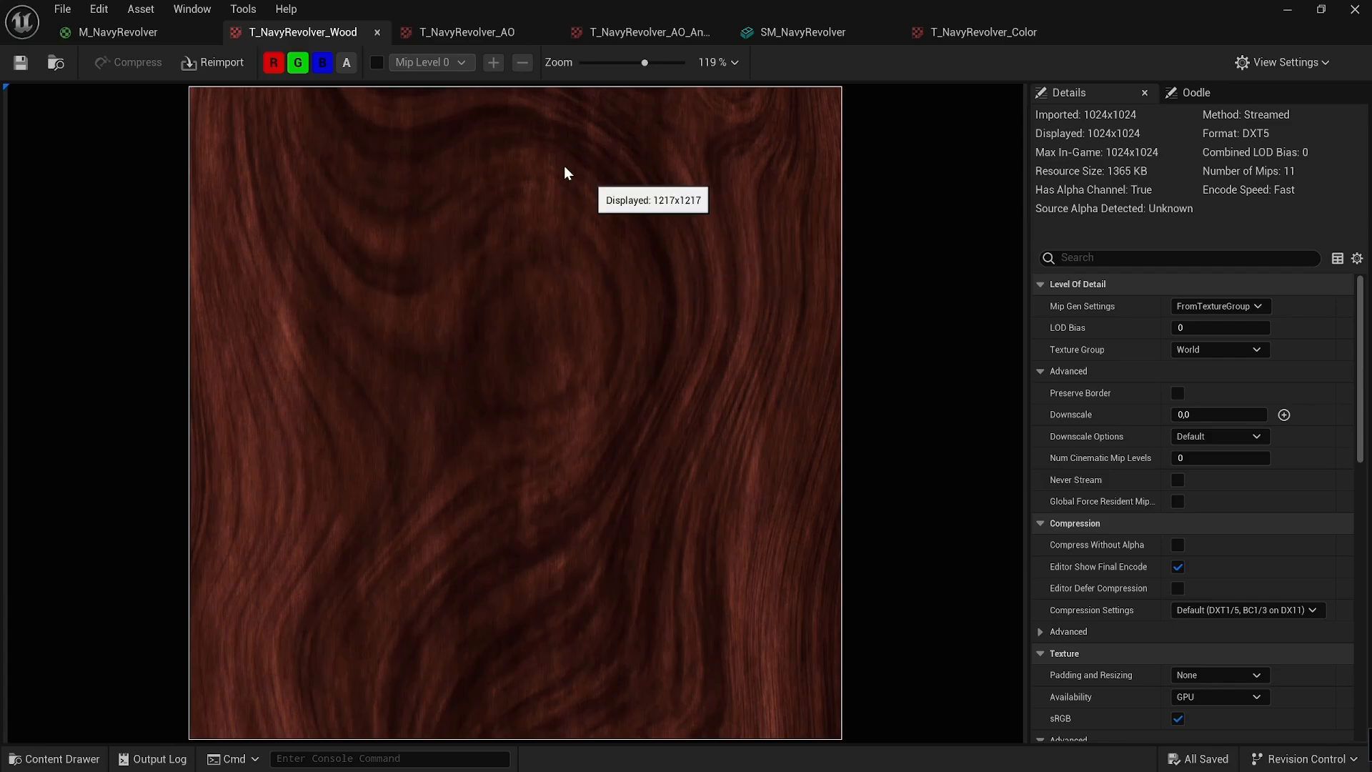
Step: Return to the M_NavyRevolver graph and examine the AO, roughness and smear samples with their links to Roughness, Clear Coat and Clear Coat Roughness
{"action": "left_click", "coordinate": [133, 34]}
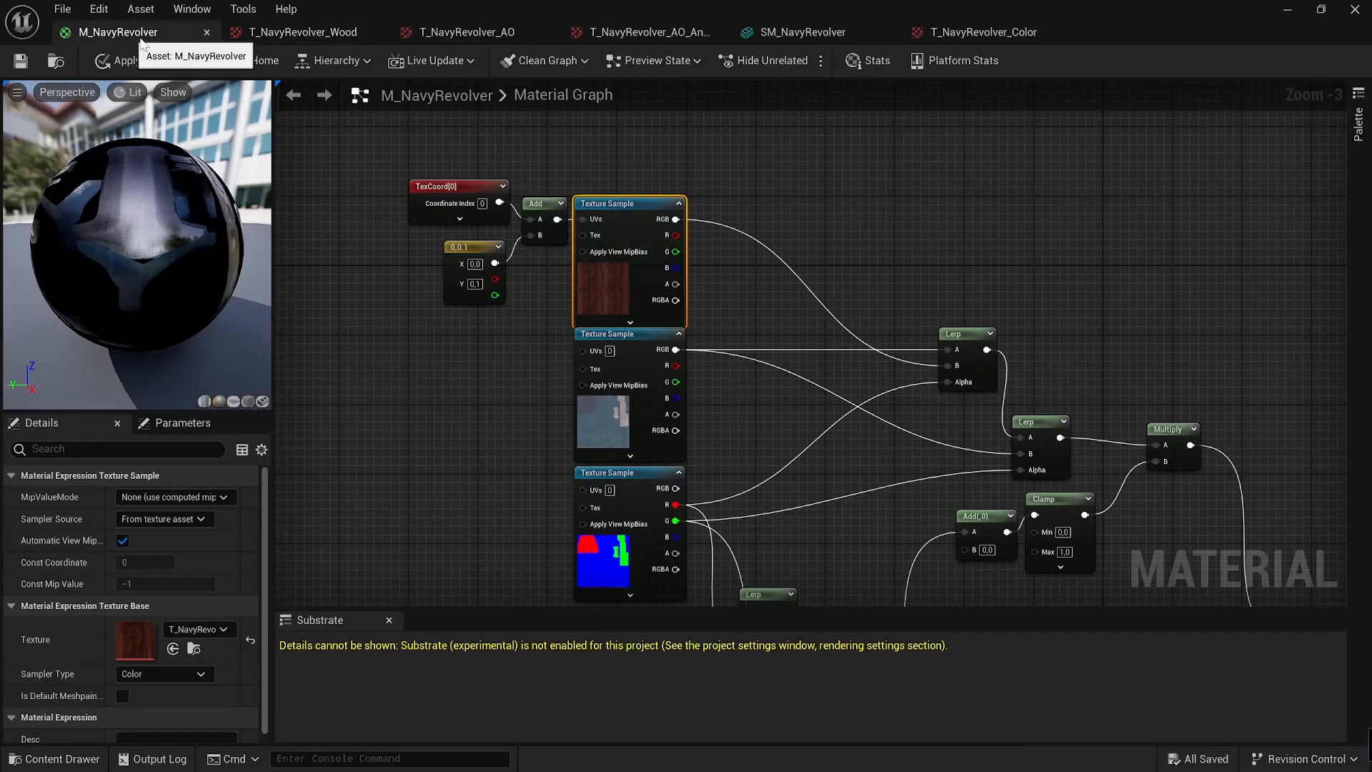
{"action": "left_click", "coordinate": [486, 454]}
{"action": "right_click_drag", "start_coordinate": [486, 454], "coordinate": [439, 205]}
{"action": "scroll", "coordinate": [486, 282], "scroll_direction": "down", "scroll_amount": 1}
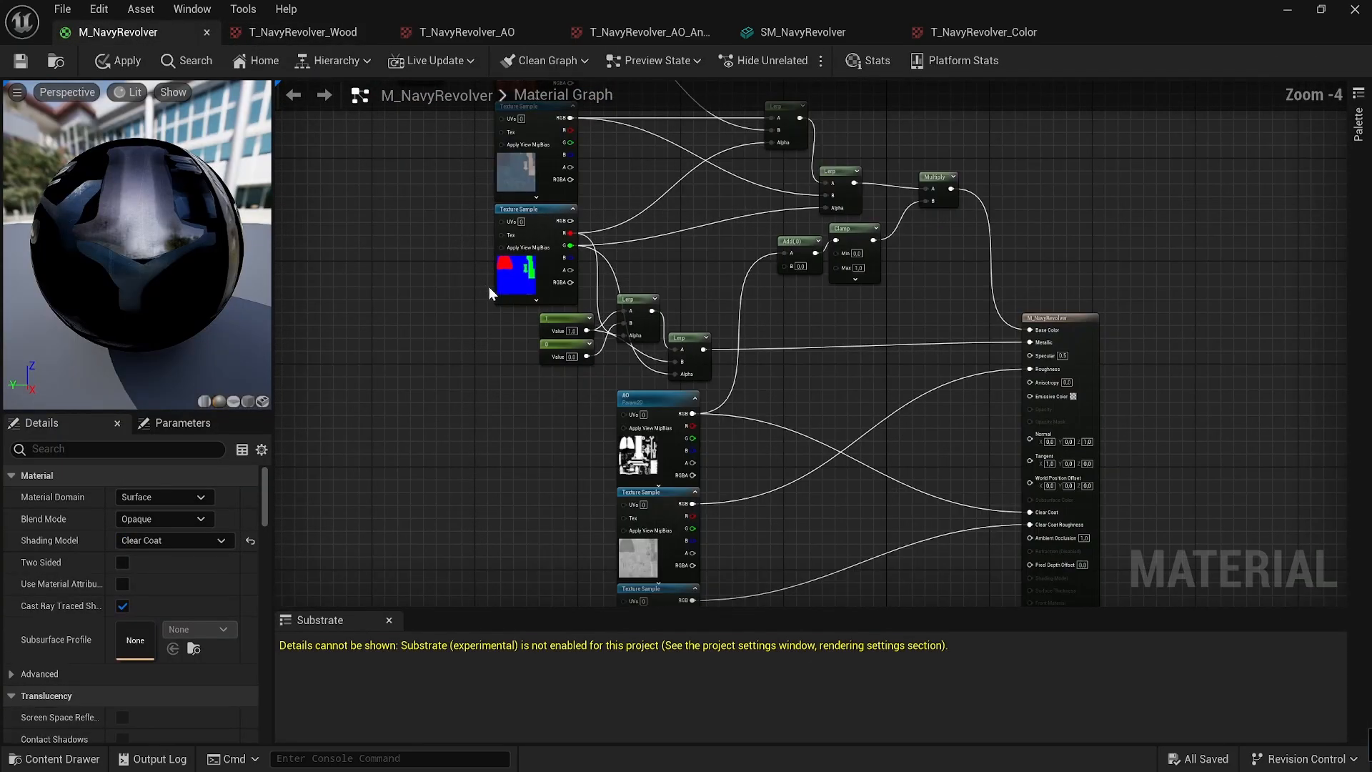
{"action": "right_click_drag", "start_coordinate": [776, 406], "coordinate": [715, 359]}
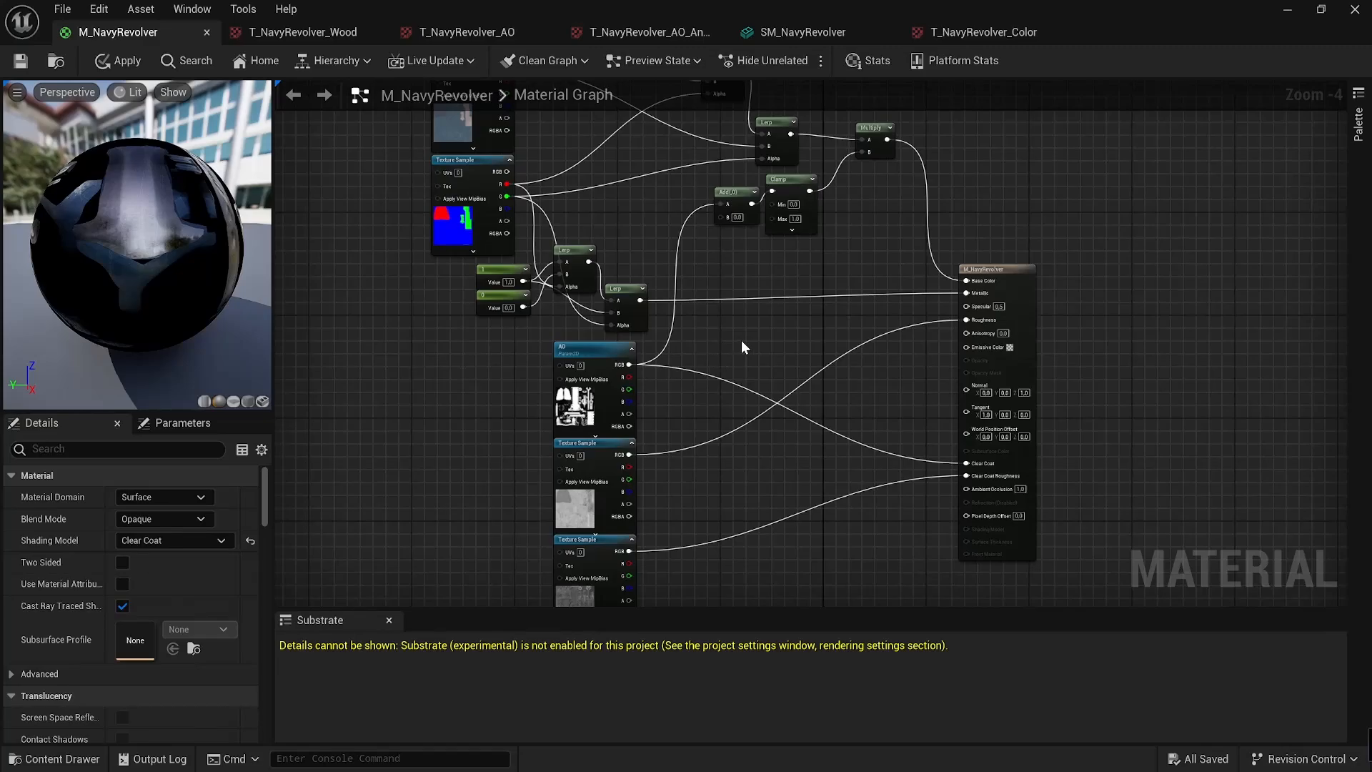
{"action": "scroll", "coordinate": [742, 341], "scroll_direction": "up", "scroll_amount": 1}
{"action": "right_click_drag", "start_coordinate": [803, 344], "coordinate": [834, 226]}
{"action": "scroll", "coordinate": [848, 229], "scroll_direction": "up", "scroll_amount": 1}
{"action": "scroll", "coordinate": [660, 535], "scroll_direction": "up", "scroll_amount": 1}
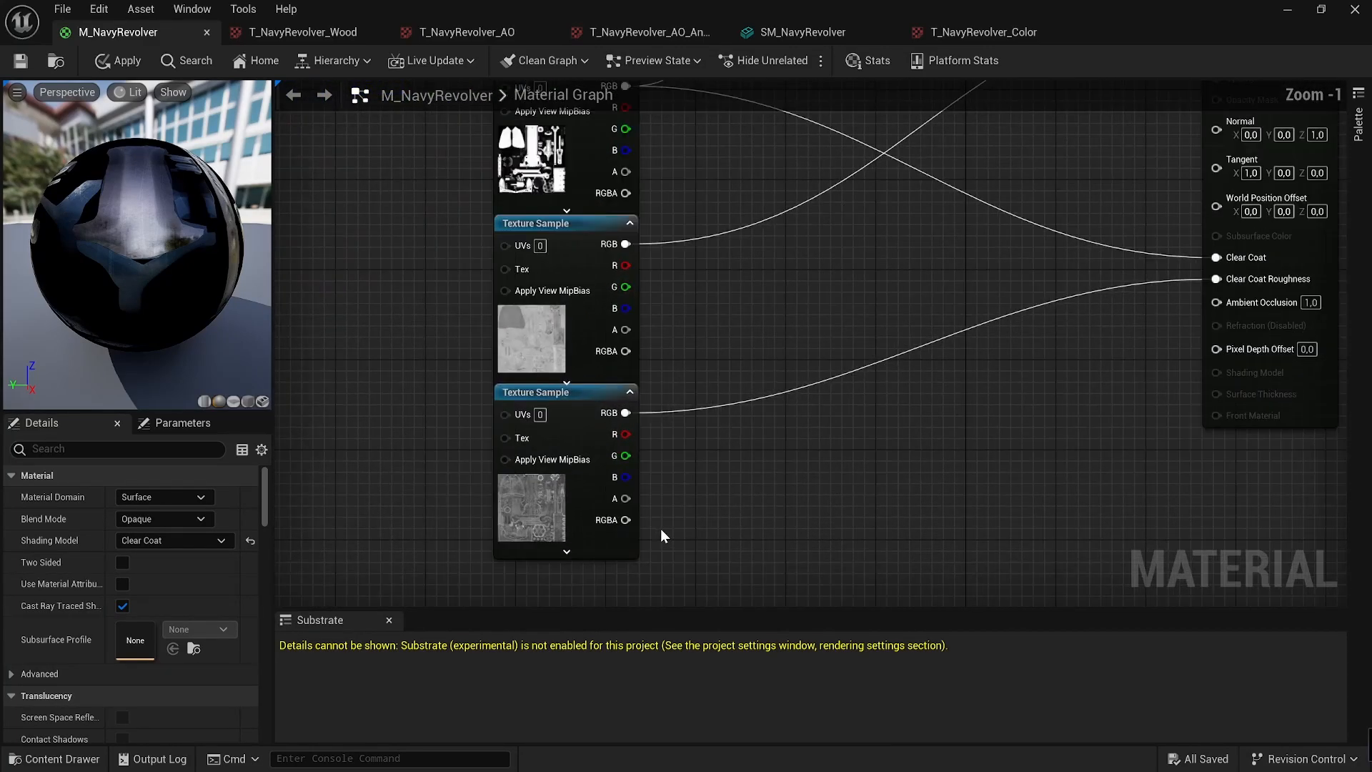
{"action": "scroll", "coordinate": [728, 367], "scroll_direction": "up", "scroll_amount": 1}
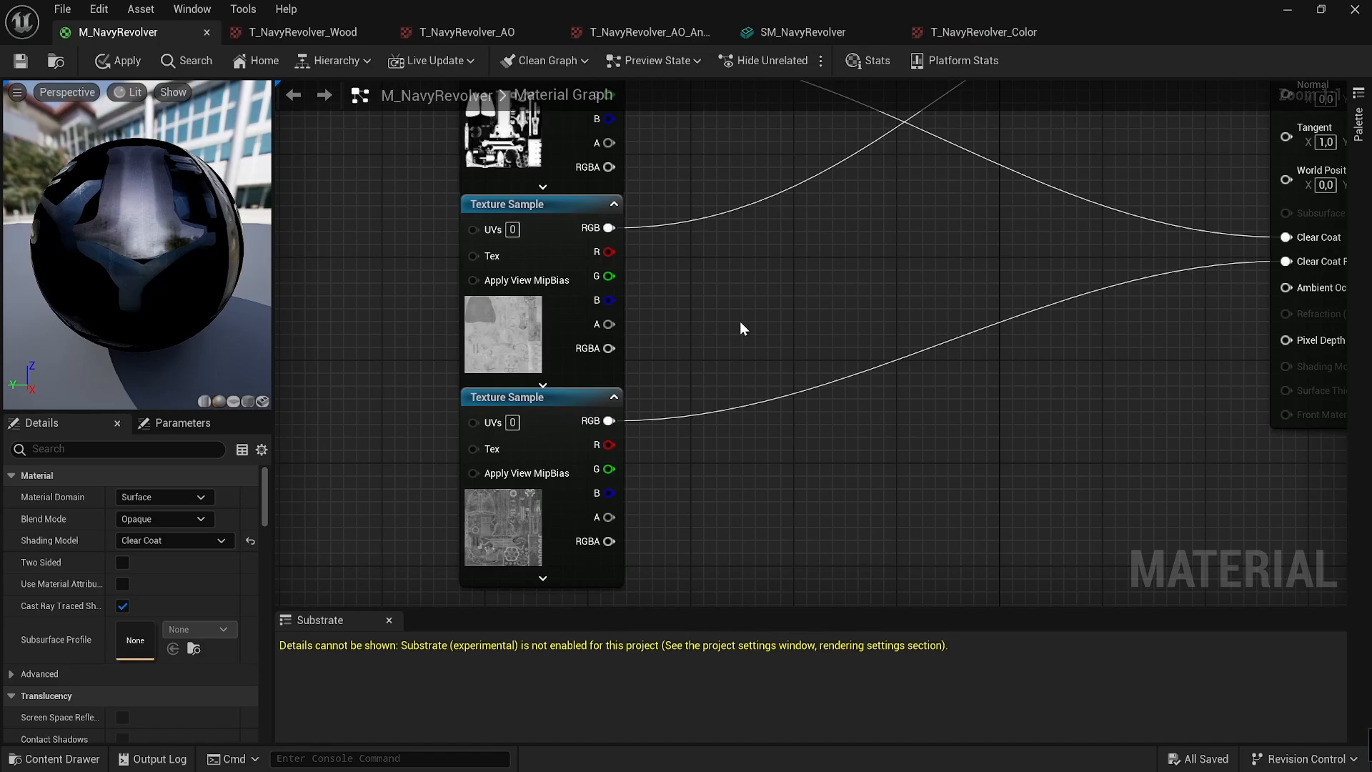
{"action": "right_click_drag", "start_coordinate": [779, 276], "coordinate": [873, 376]}
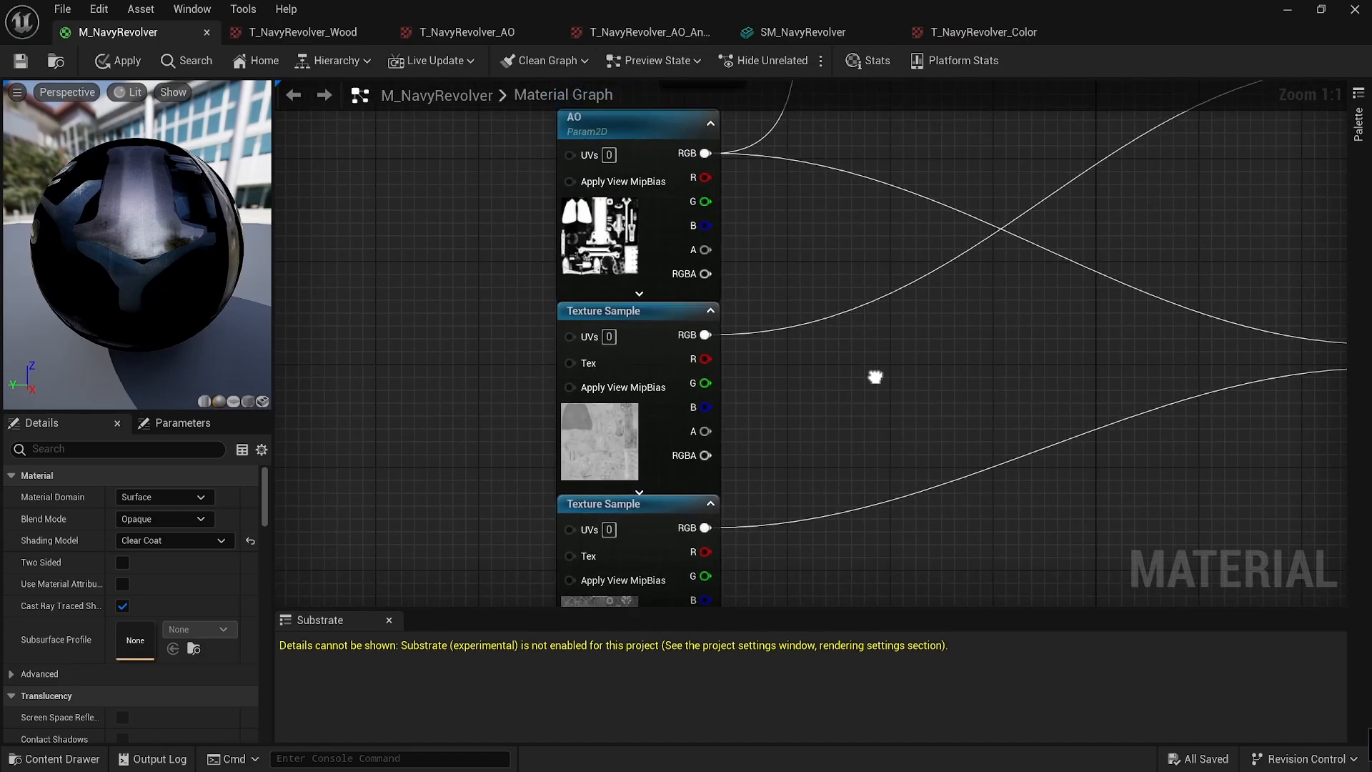
Step: Open the roughness sample's T_NavyRevolver_Roughness texture, turn off its alpha channel display and view it at 50% zoom
{"action": "left_click", "coordinate": [602, 454]}
{"action": "key", "text": "ctrl+b"}
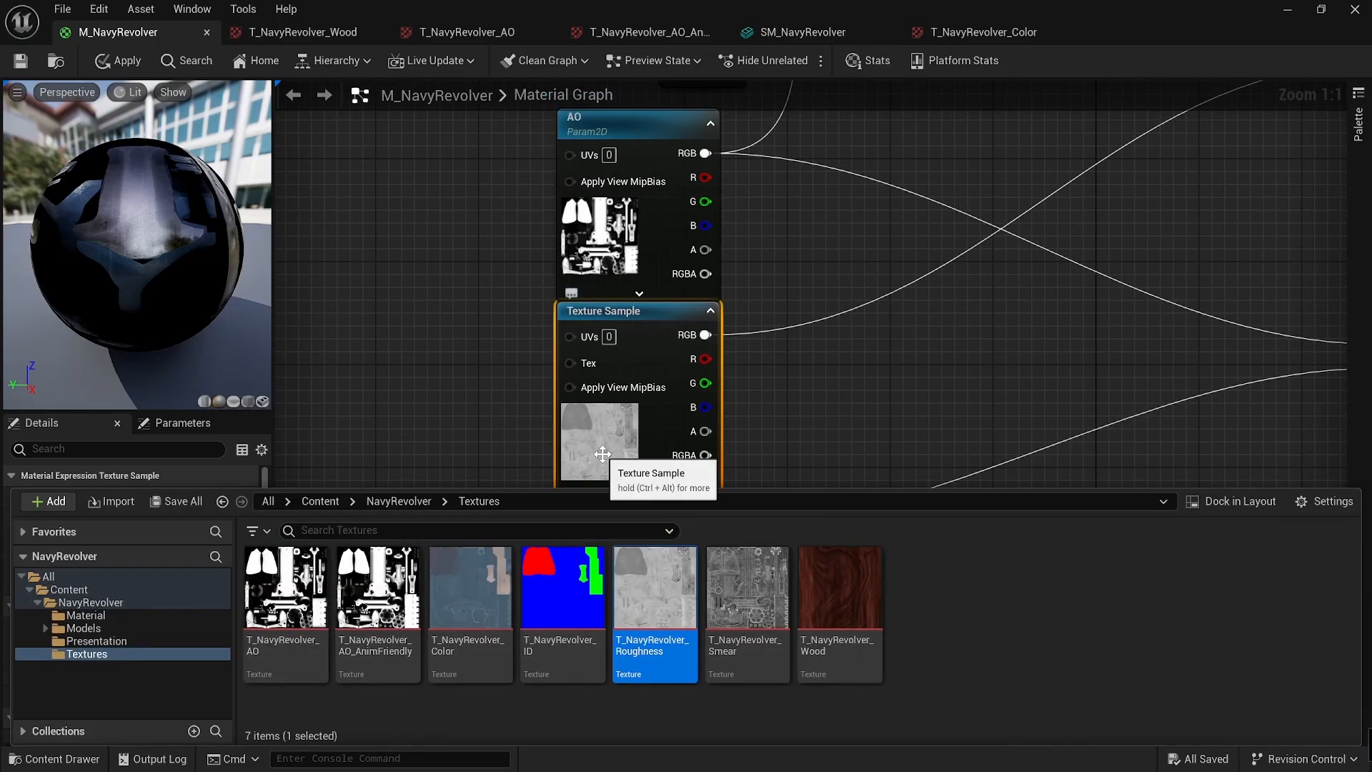
{"action": "double_click", "coordinate": [663, 580]}
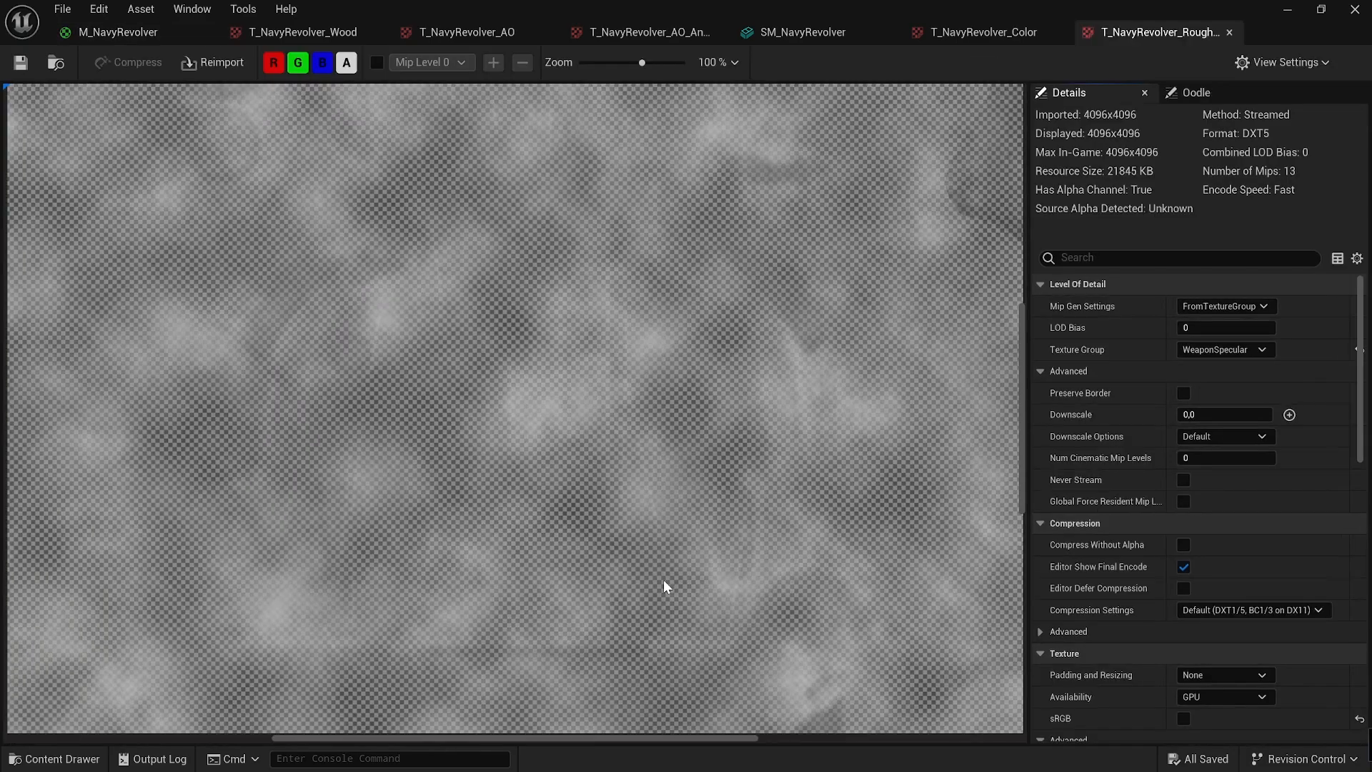
{"action": "left_click", "coordinate": [347, 63]}
{"action": "scroll", "coordinate": [671, 317], "scroll_direction": "down", "scroll_amount": 2}
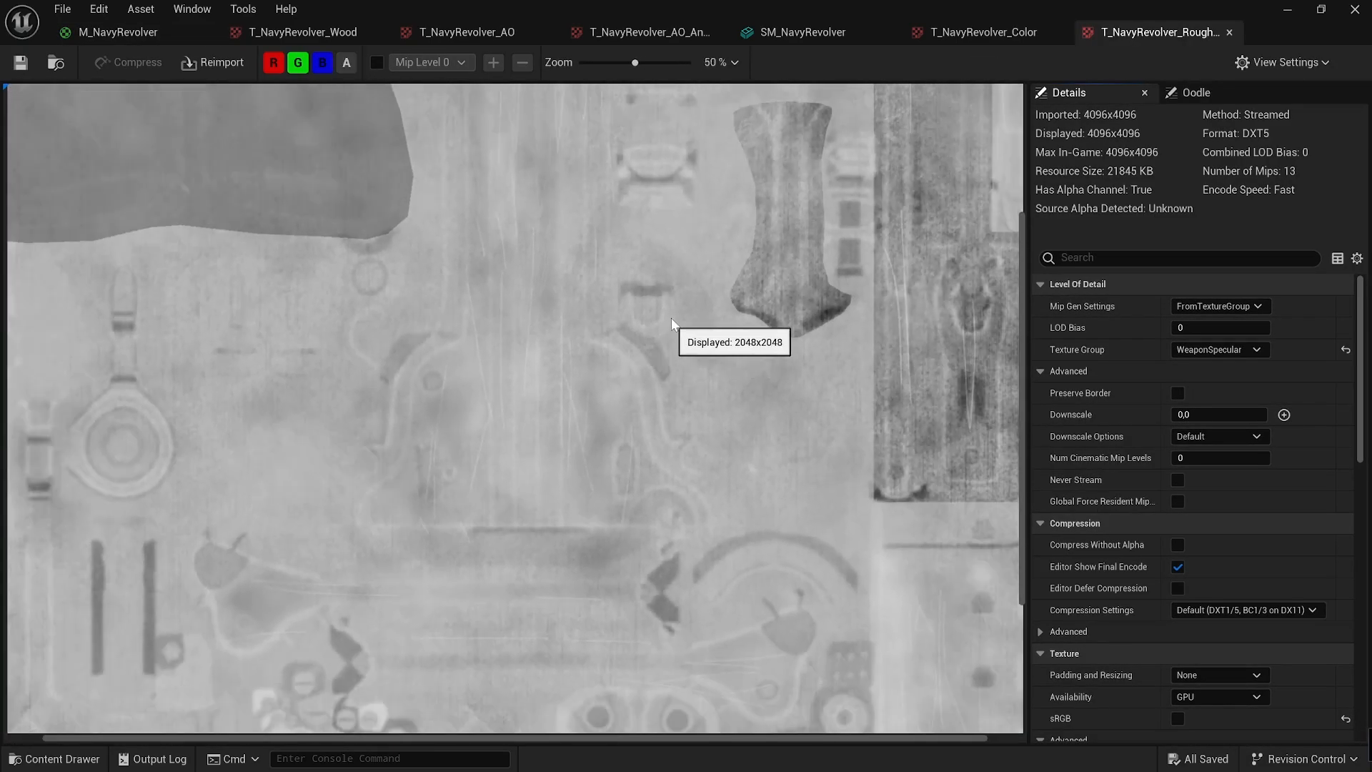
Step: Examine the roughness map's grip and metal part areas at several magnifications, finishing at 32% zoom
{"action": "scroll", "coordinate": [671, 317], "scroll_direction": "down", "scroll_amount": 2}
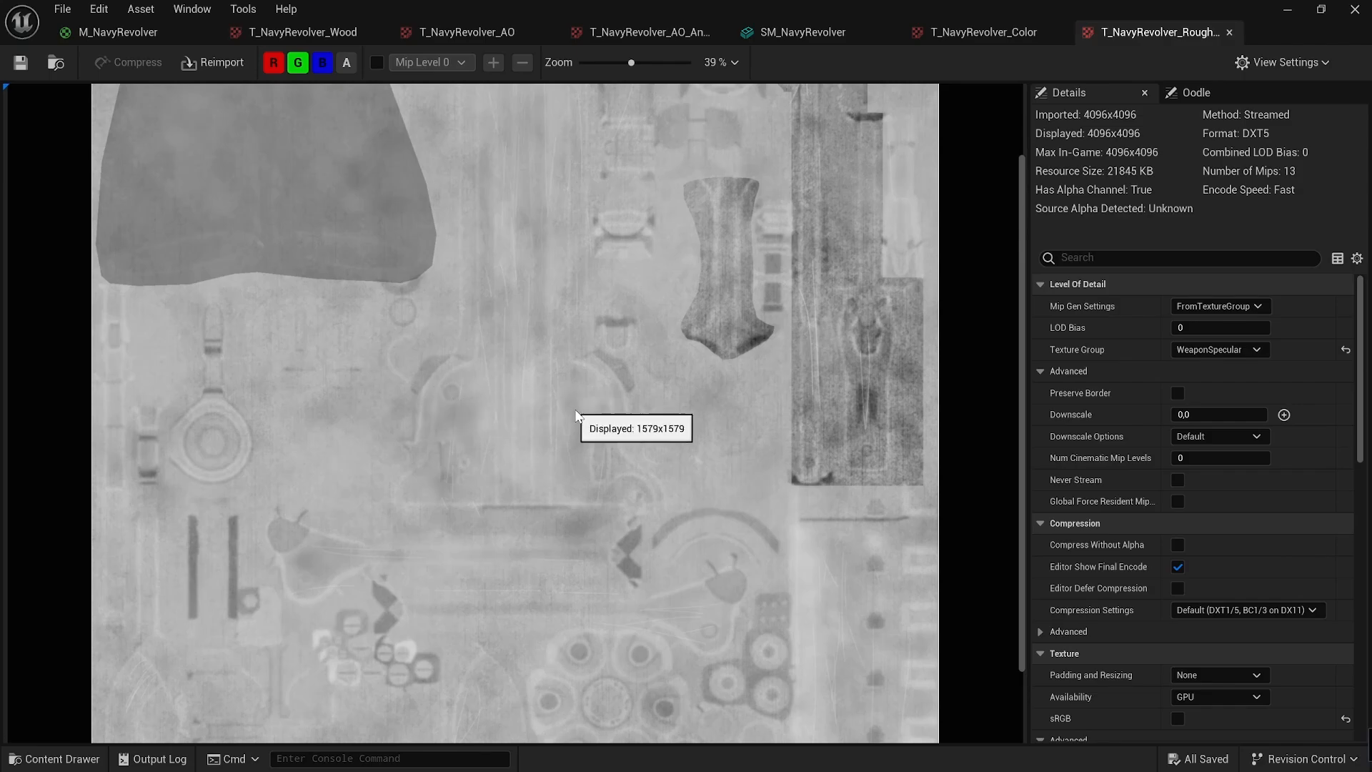
{"action": "scroll", "coordinate": [576, 415], "scroll_direction": "up", "scroll_amount": 3}
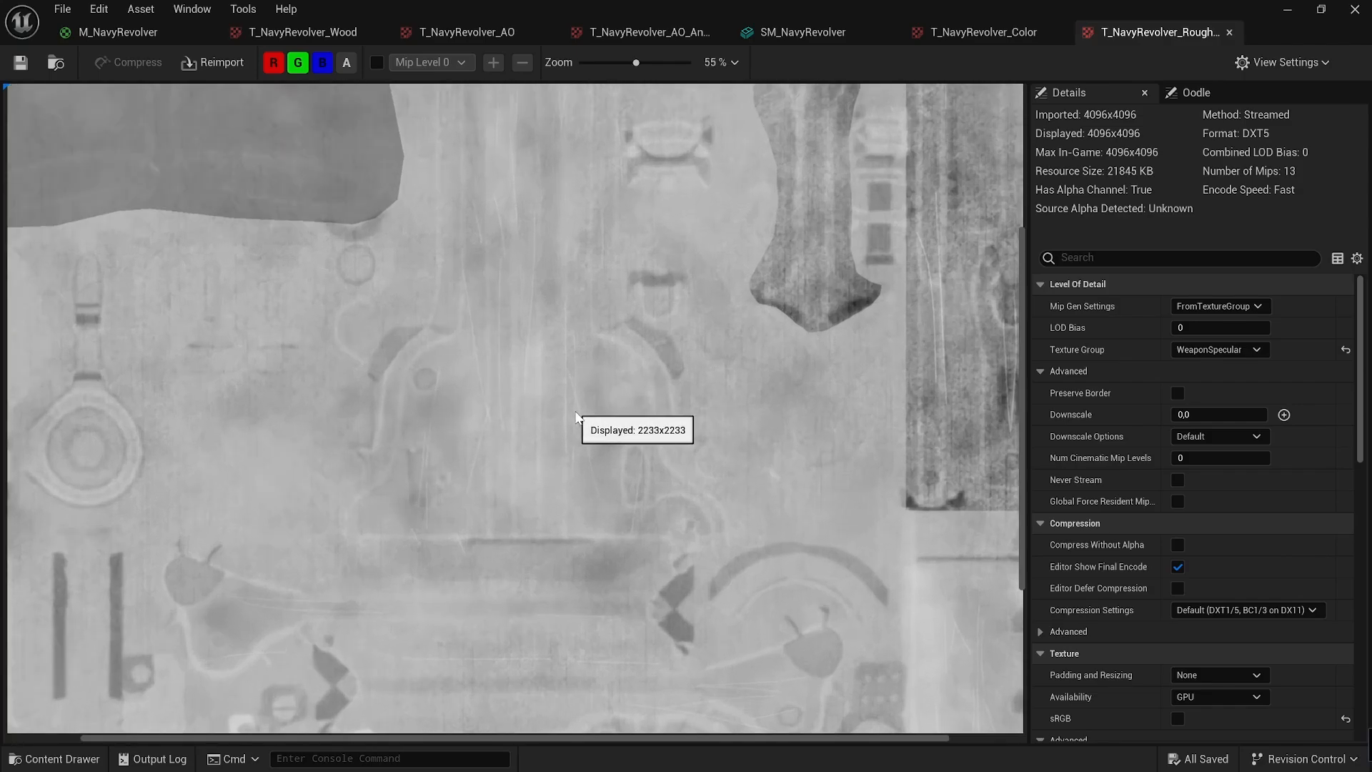
{"action": "scroll", "coordinate": [590, 412], "scroll_direction": "up", "scroll_amount": 1}
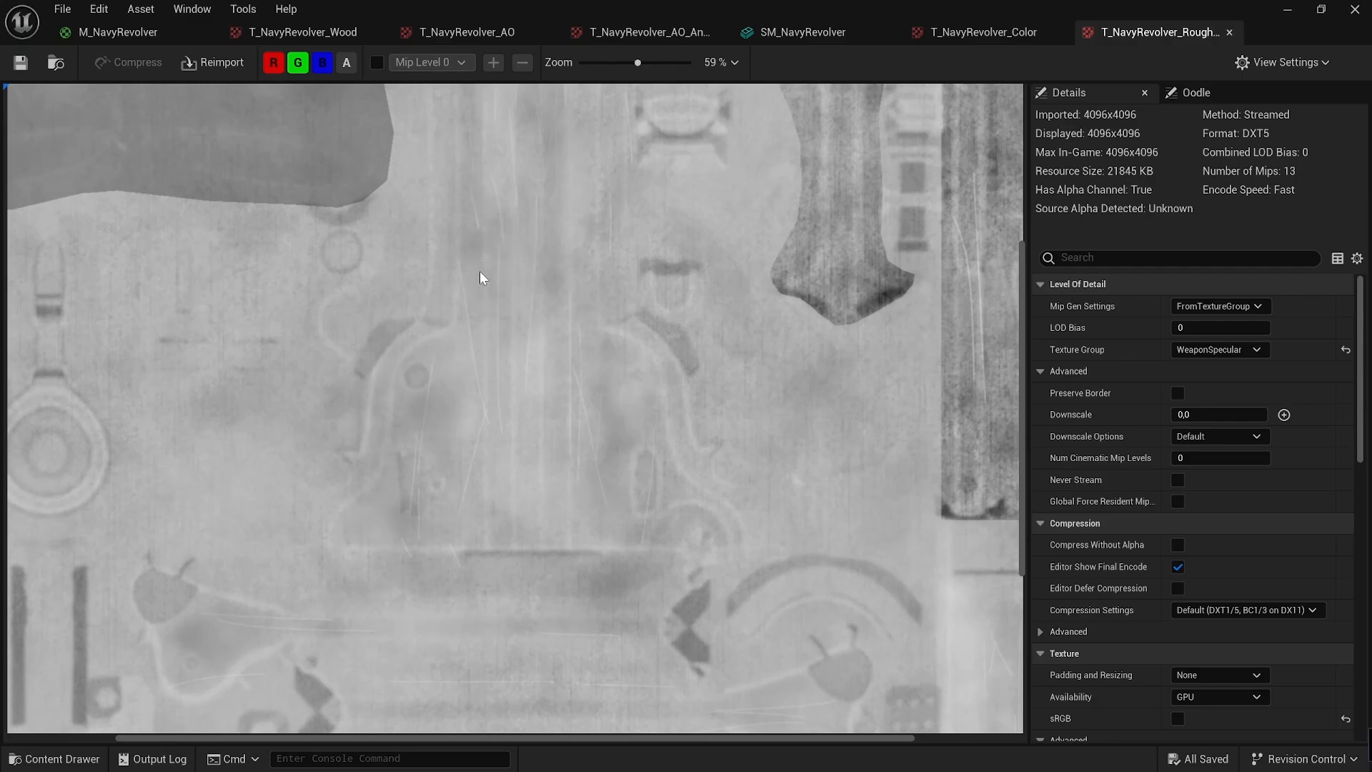
{"action": "scroll", "coordinate": [480, 278], "scroll_direction": "down", "scroll_amount": 1}
{"action": "scroll", "coordinate": [480, 276], "scroll_direction": "down", "scroll_amount": 1}
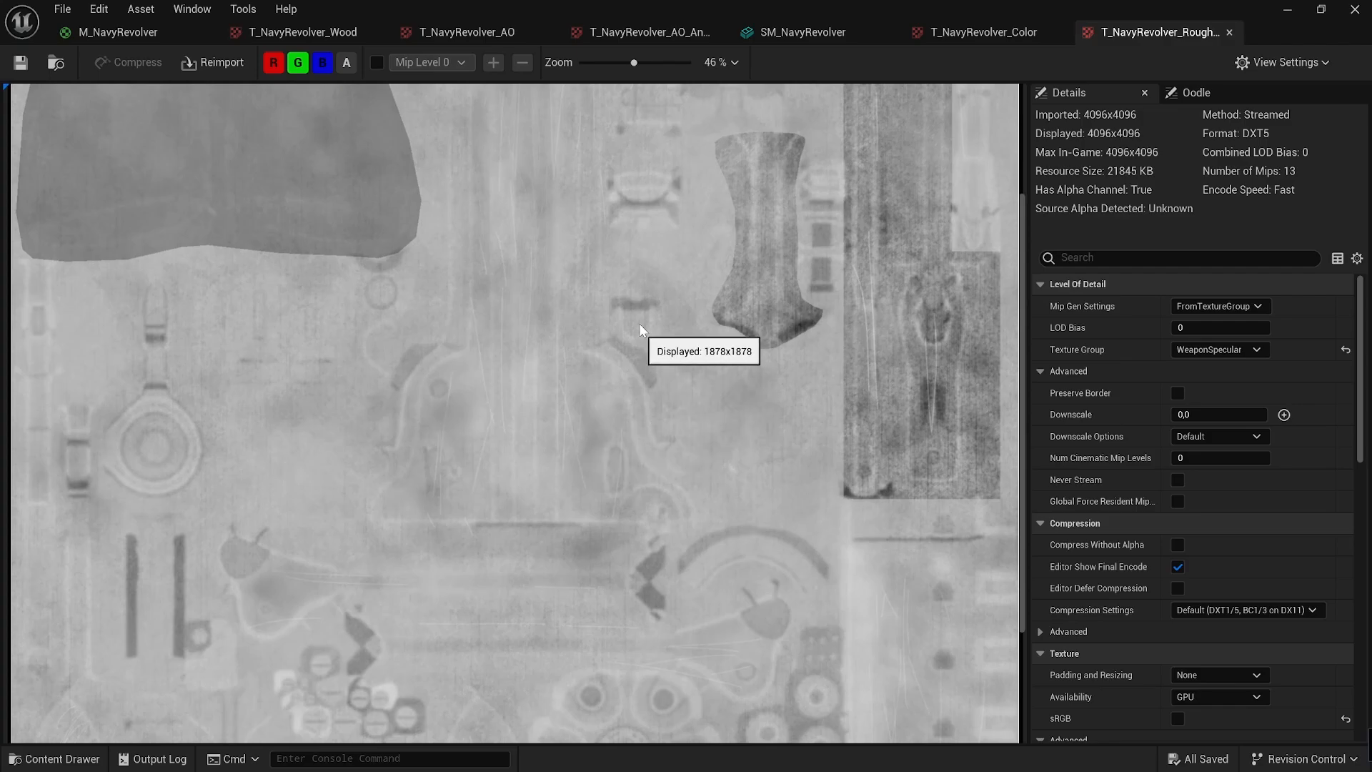
{"action": "scroll", "coordinate": [625, 171], "scroll_direction": "down", "scroll_amount": 3}
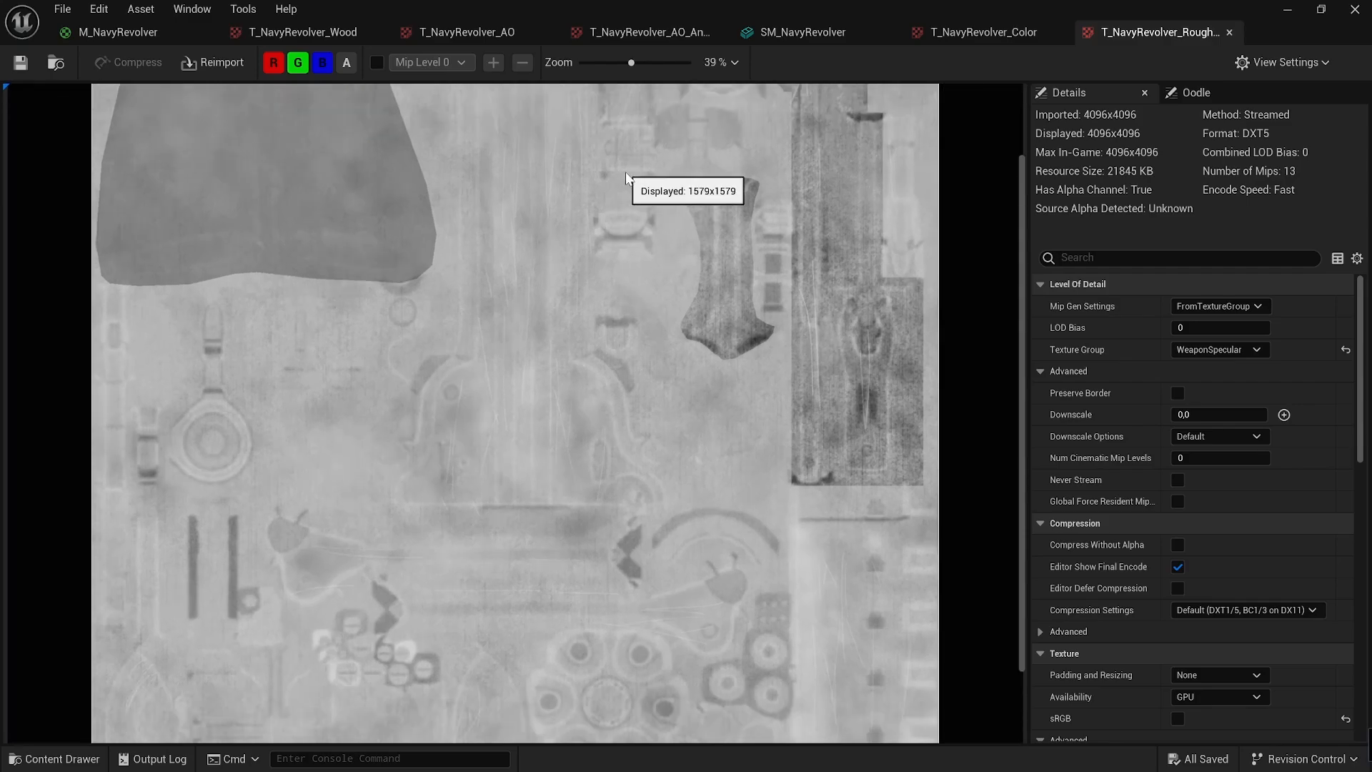
{"action": "scroll", "coordinate": [625, 174], "scroll_direction": "down", "scroll_amount": 1}
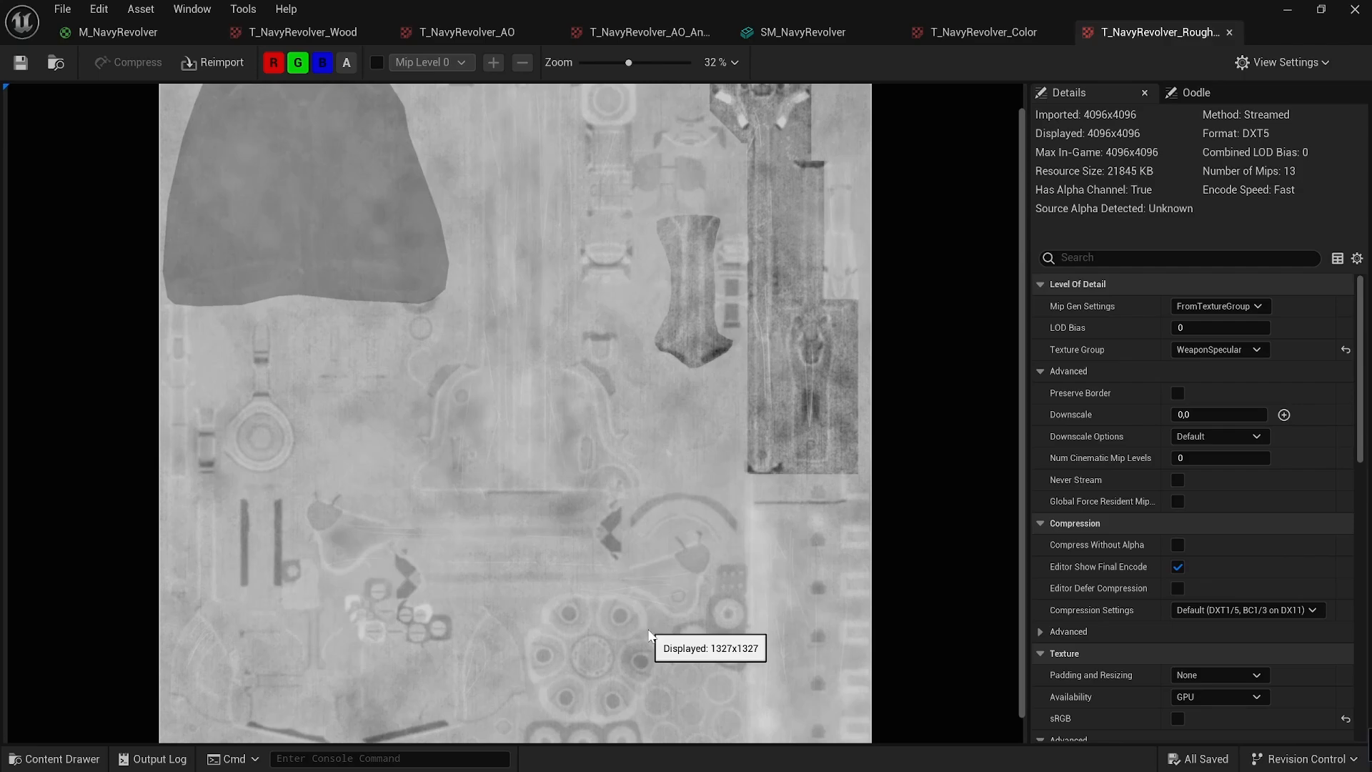
Step: Review the whole M_NavyRevolver graph, then examine the AO and roughness samples and their connections to the material inputs
{"action": "left_click", "coordinate": [115, 32]}
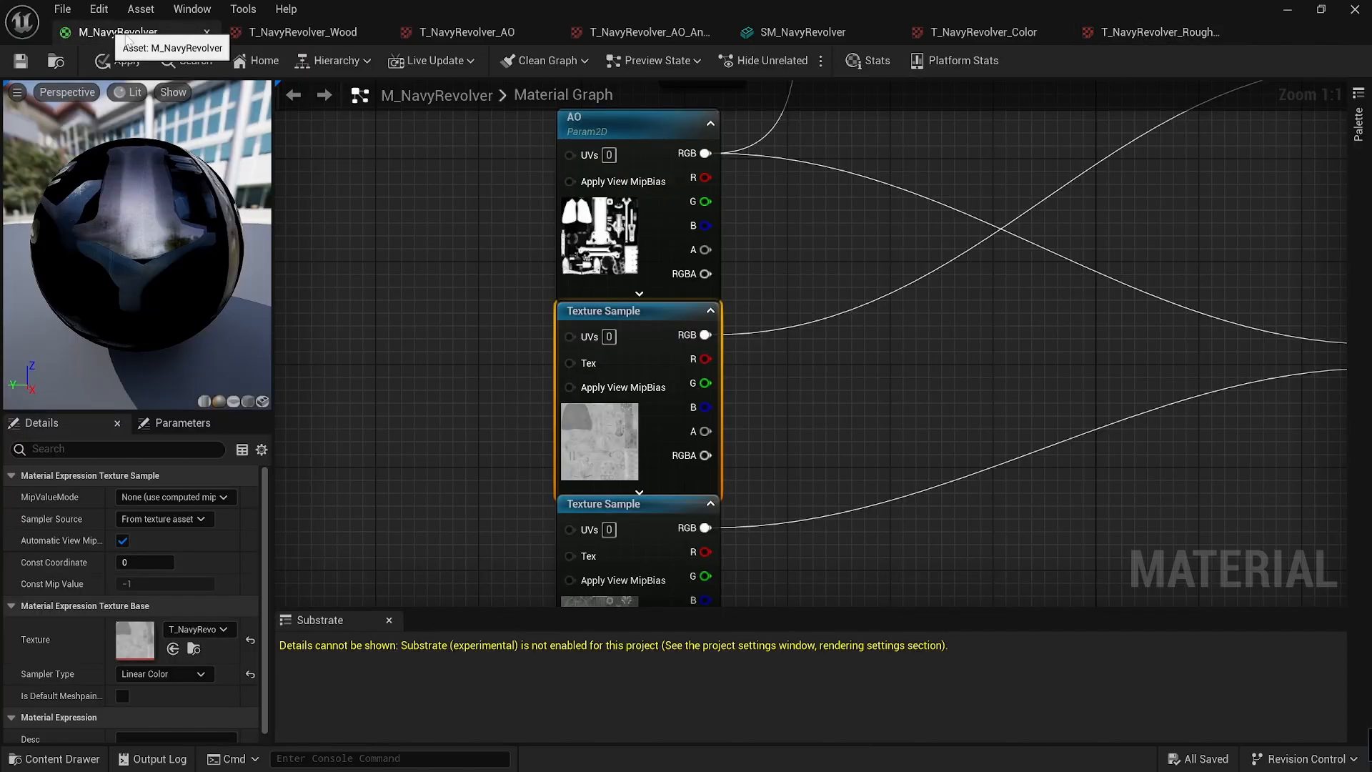
{"action": "scroll", "coordinate": [890, 380], "scroll_direction": "down", "scroll_amount": 2}
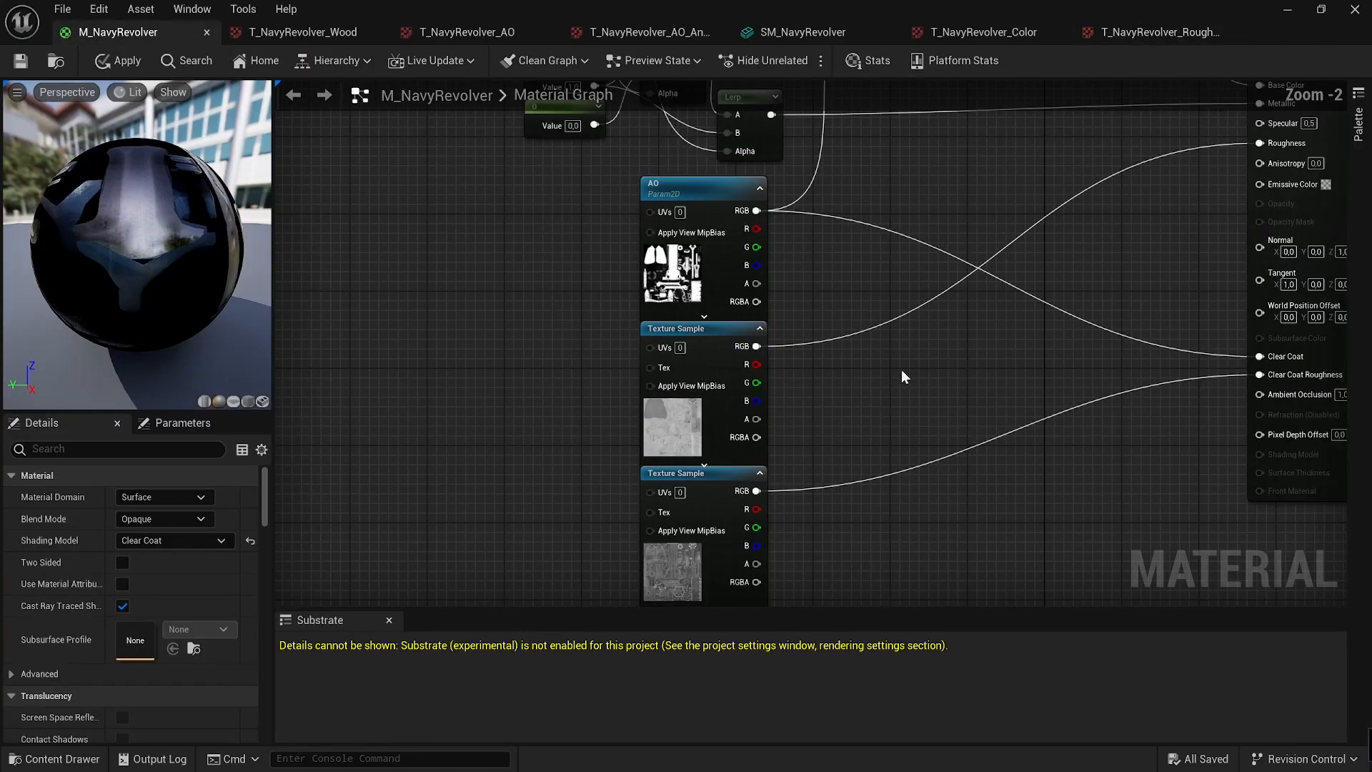
{"action": "right_click_drag", "start_coordinate": [902, 370], "coordinate": [840, 366]}
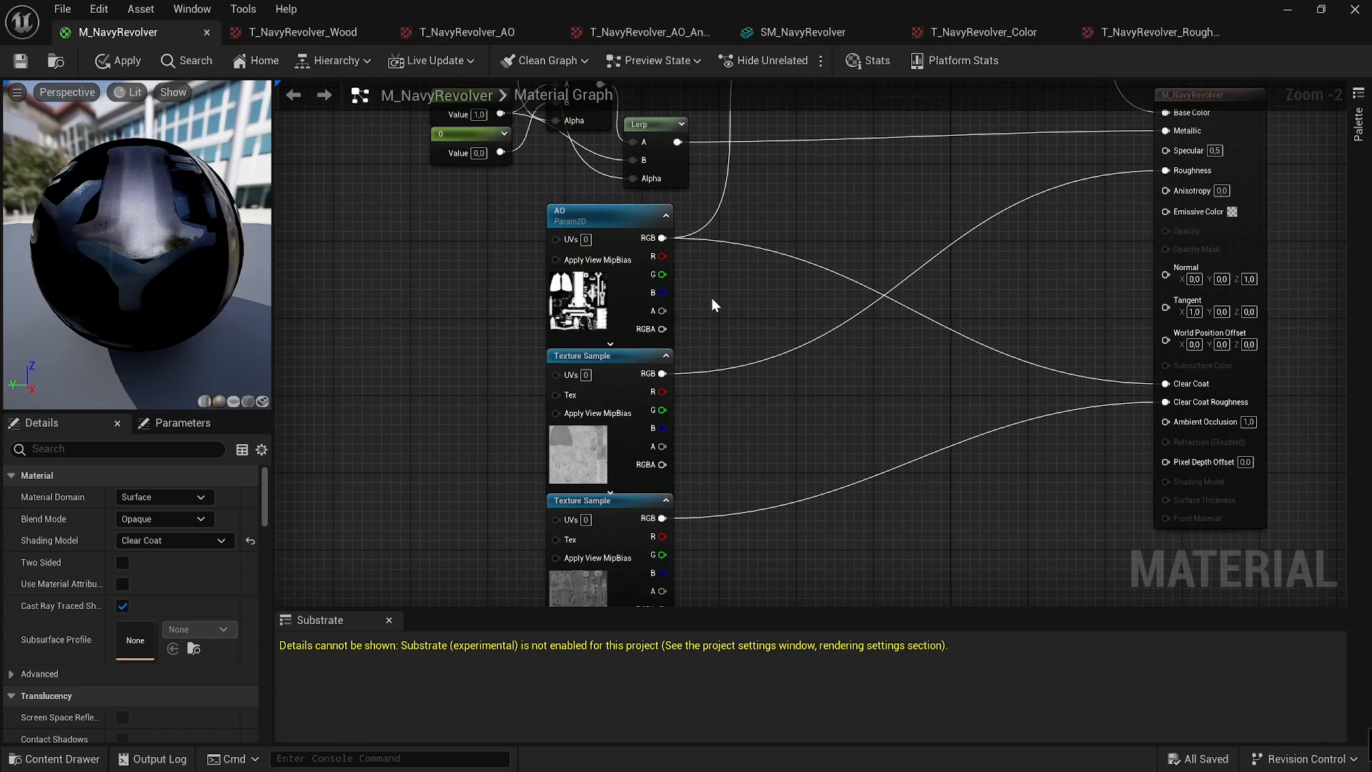
{"action": "right_click_drag", "start_coordinate": [801, 226], "coordinate": [782, 373]}
{"action": "scroll", "coordinate": [782, 373], "scroll_direction": "down", "scroll_amount": 1}
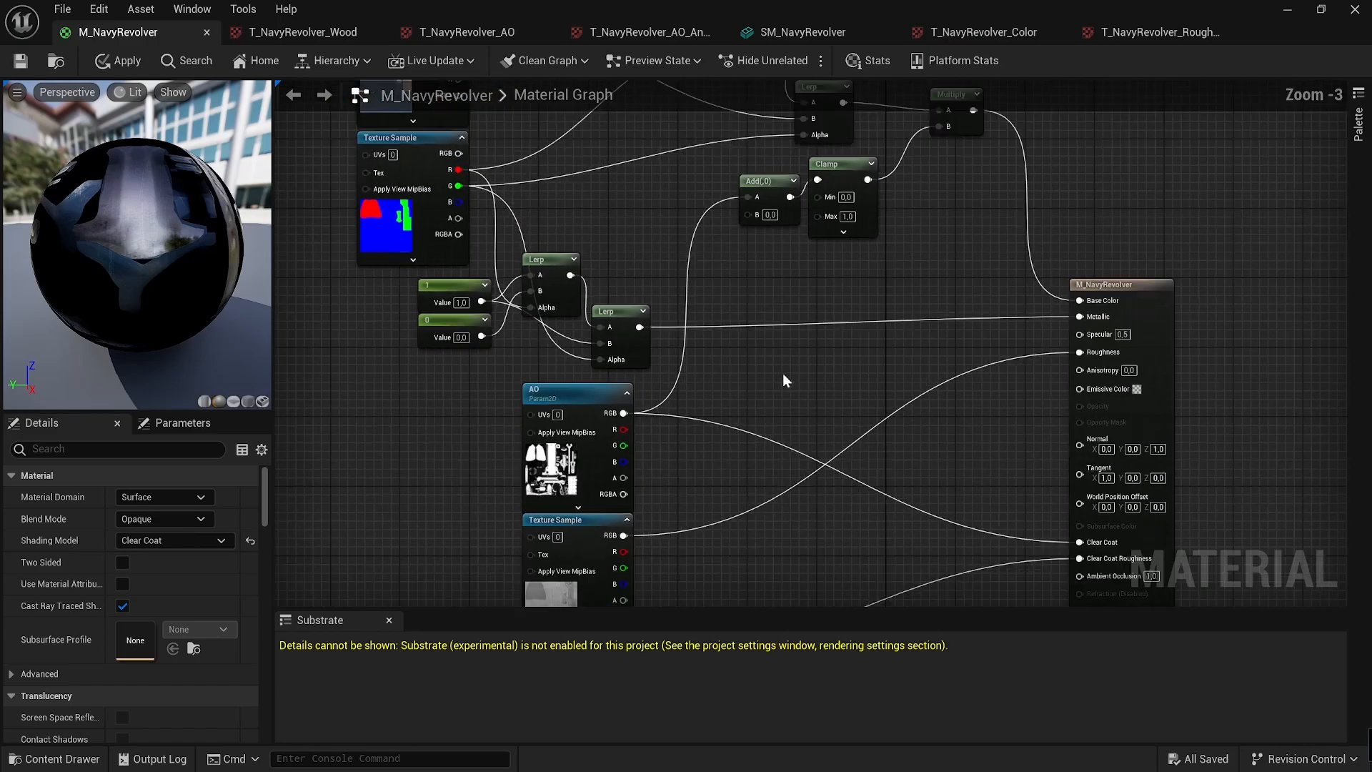
{"action": "scroll", "coordinate": [782, 373], "scroll_direction": "down", "scroll_amount": 2}
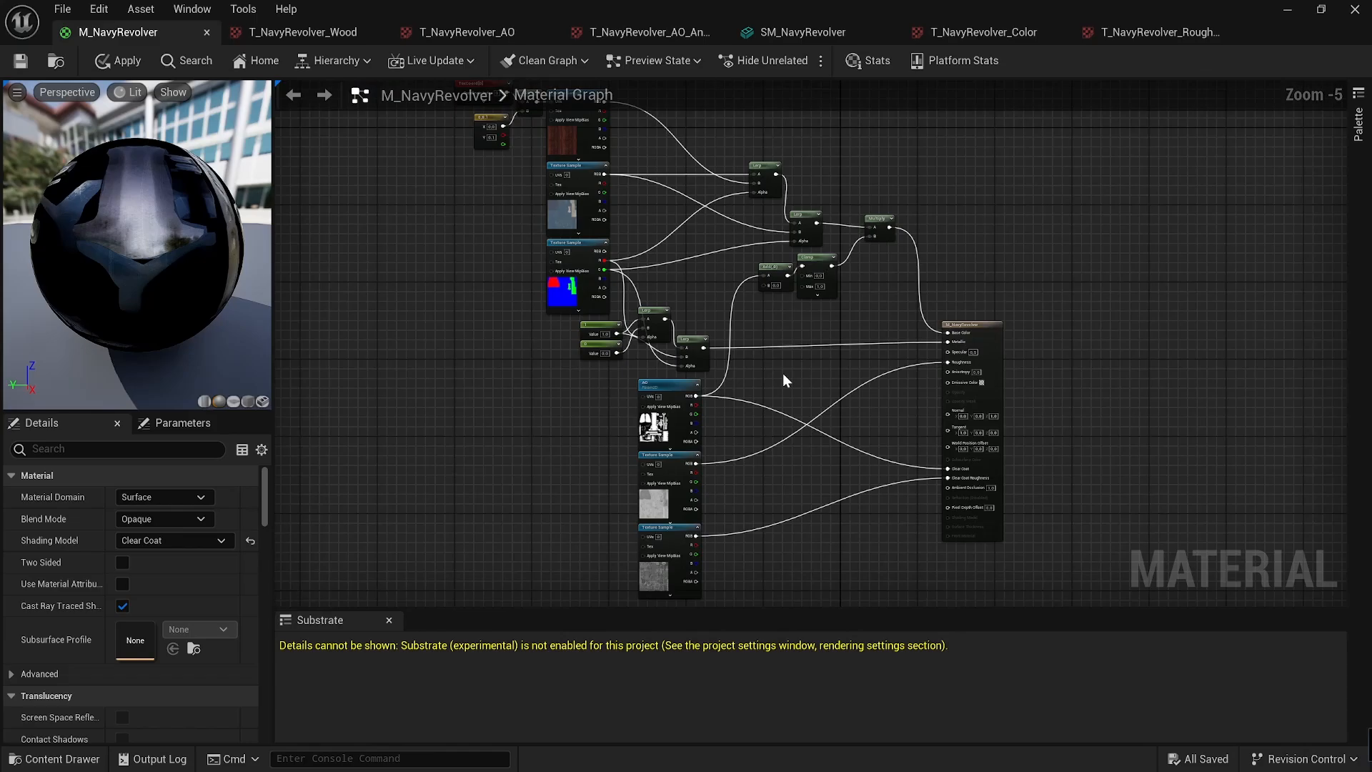
{"action": "right_click_drag", "start_coordinate": [782, 373], "coordinate": [790, 423]}
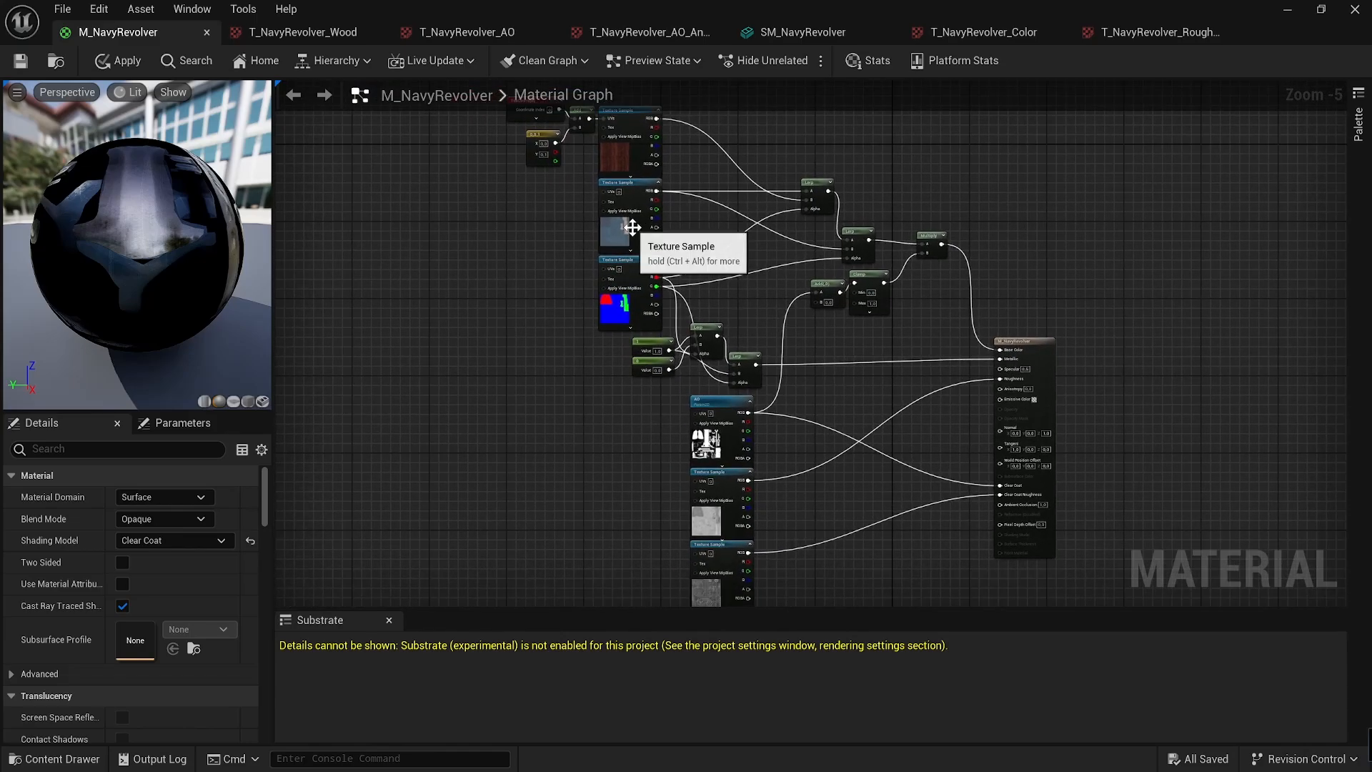
{"action": "right_click_drag", "start_coordinate": [776, 297], "coordinate": [736, 289]}
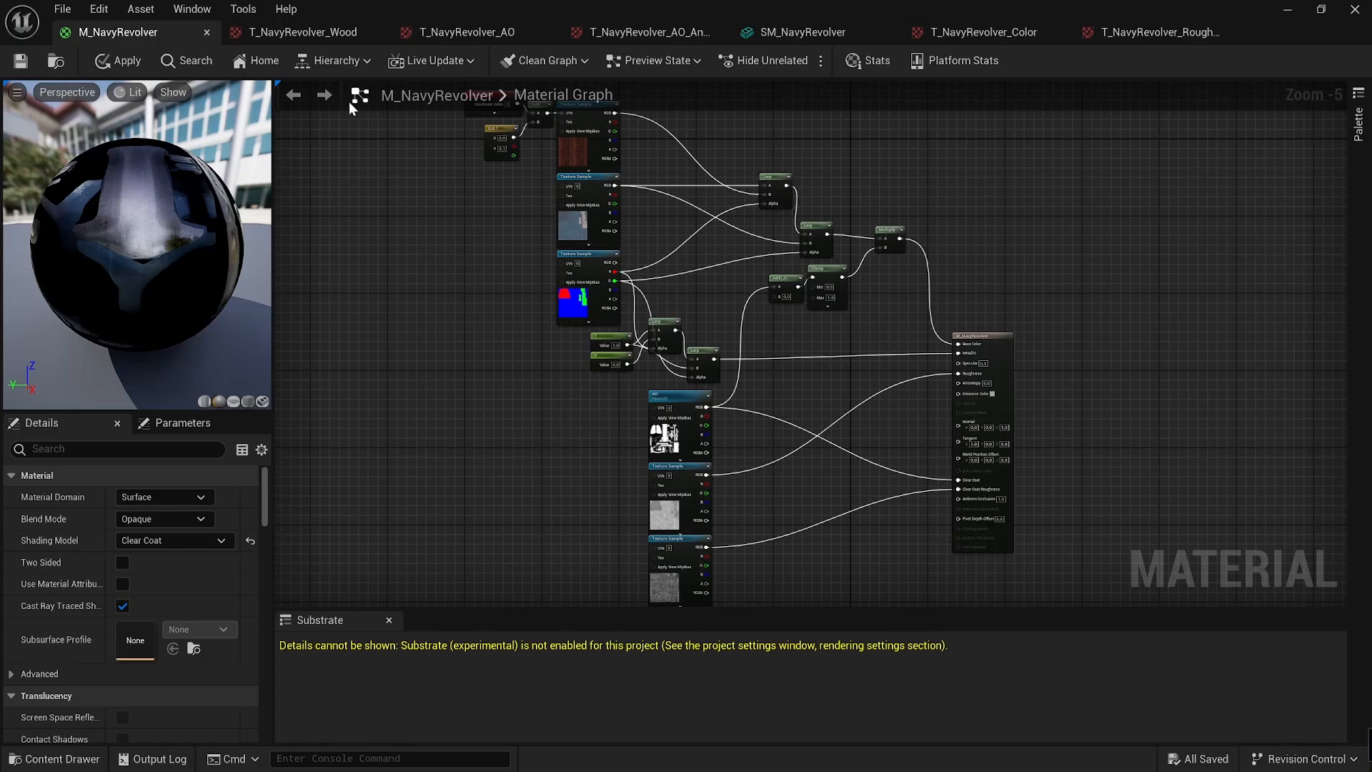
{"action": "scroll", "coordinate": [713, 520], "scroll_direction": "up", "scroll_amount": 5}
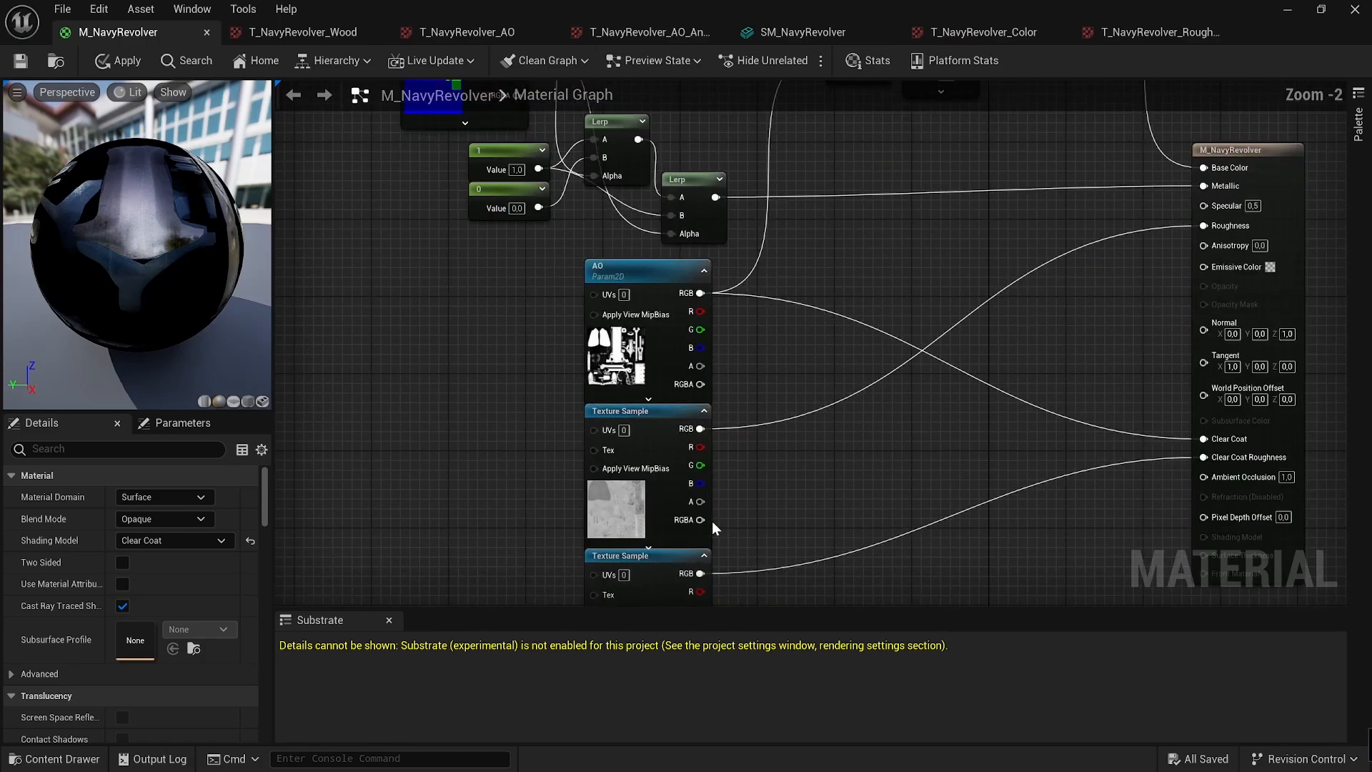
{"action": "right_click_drag", "start_coordinate": [800, 478], "coordinate": [846, 511]}
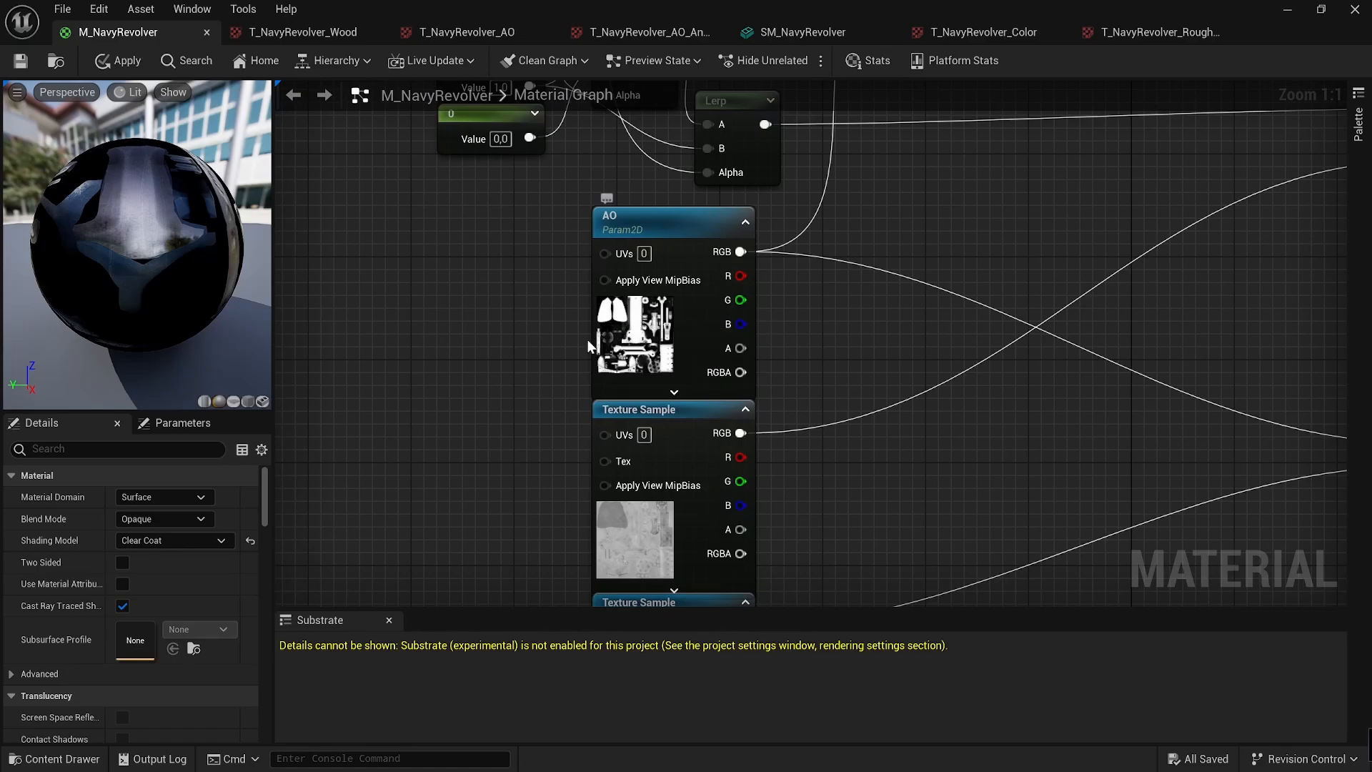
{"action": "right_click_drag", "start_coordinate": [821, 351], "coordinate": [729, 537]}
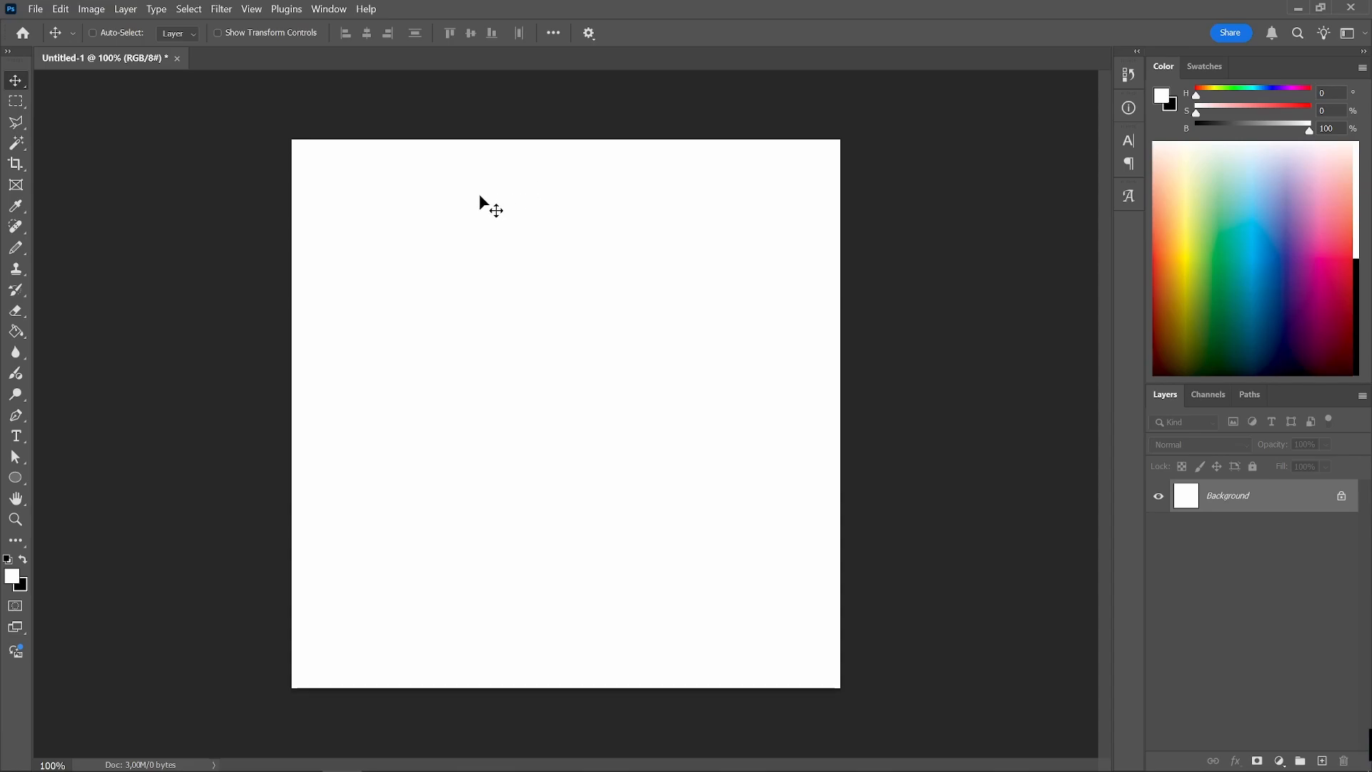
Step: Switch to Photoshop and apply the Fibers render filter to the blank white canvas with variance 16 and strength 4
{"action": "left_click", "coordinate": [221, 9]}
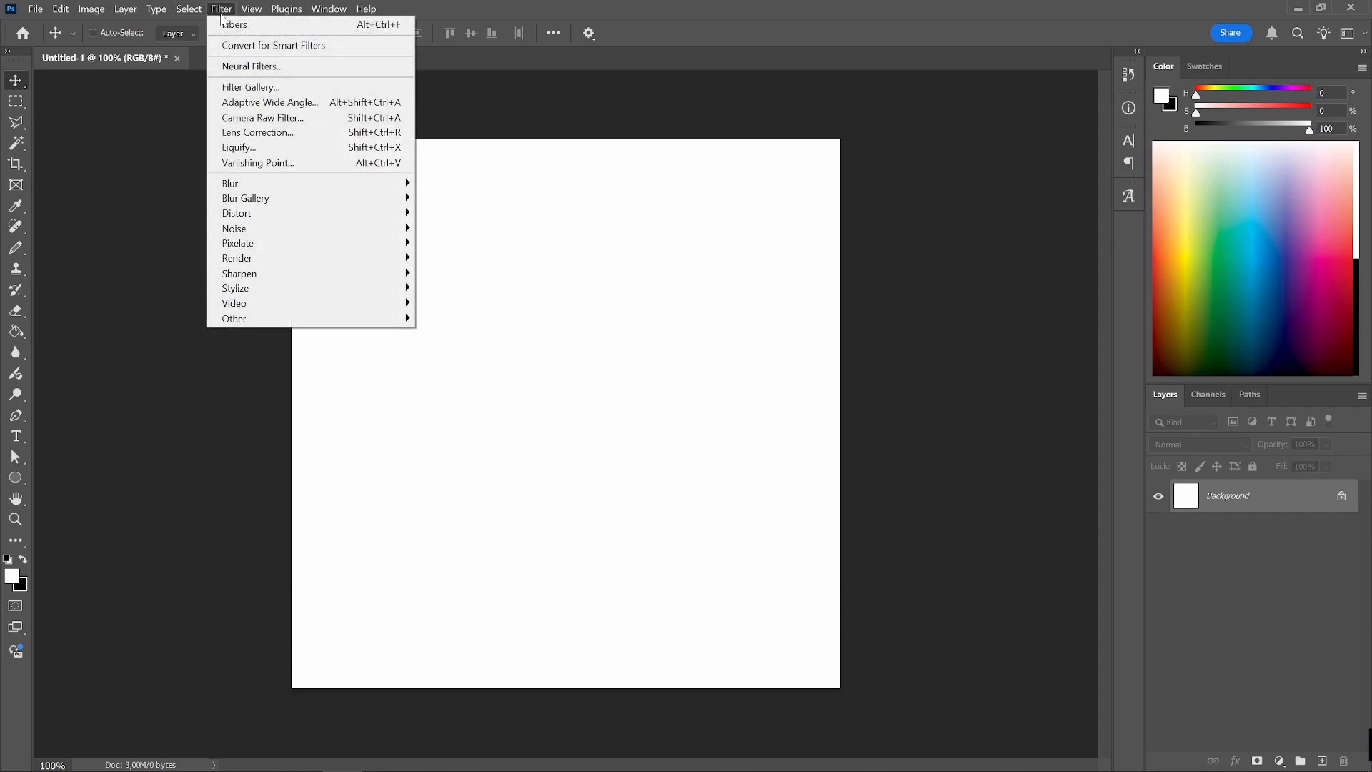
{"action": "mouse_move", "coordinate": [299, 248]}
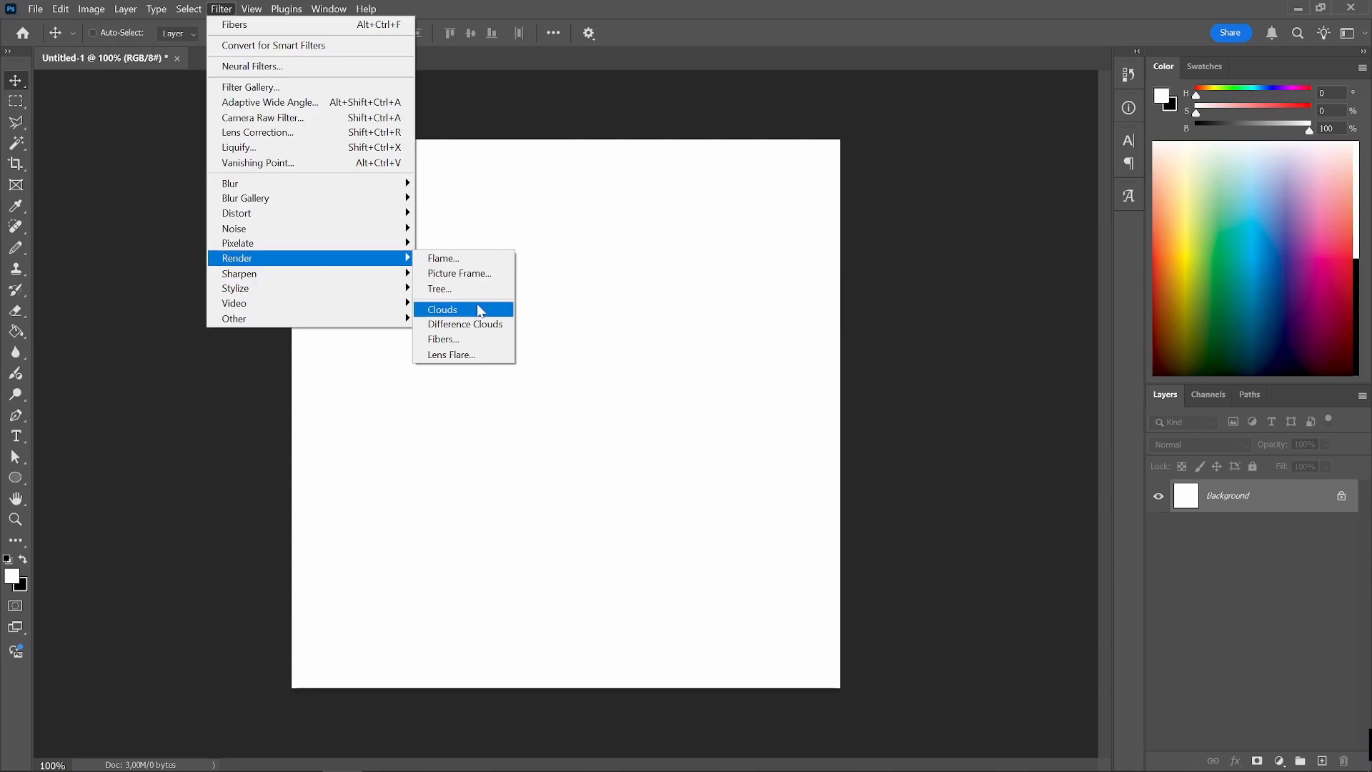
{"action": "left_click", "coordinate": [480, 349]}
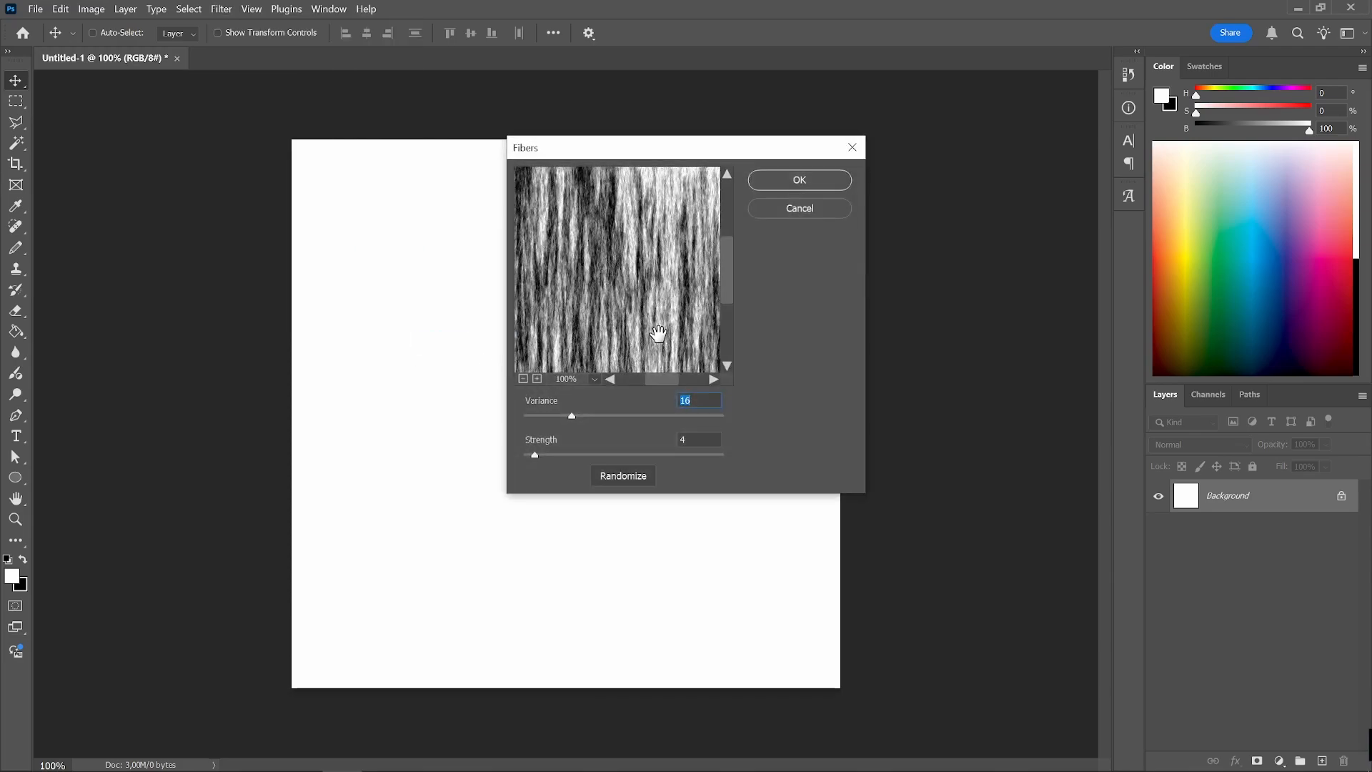
{"action": "left_click", "coordinate": [825, 184]}
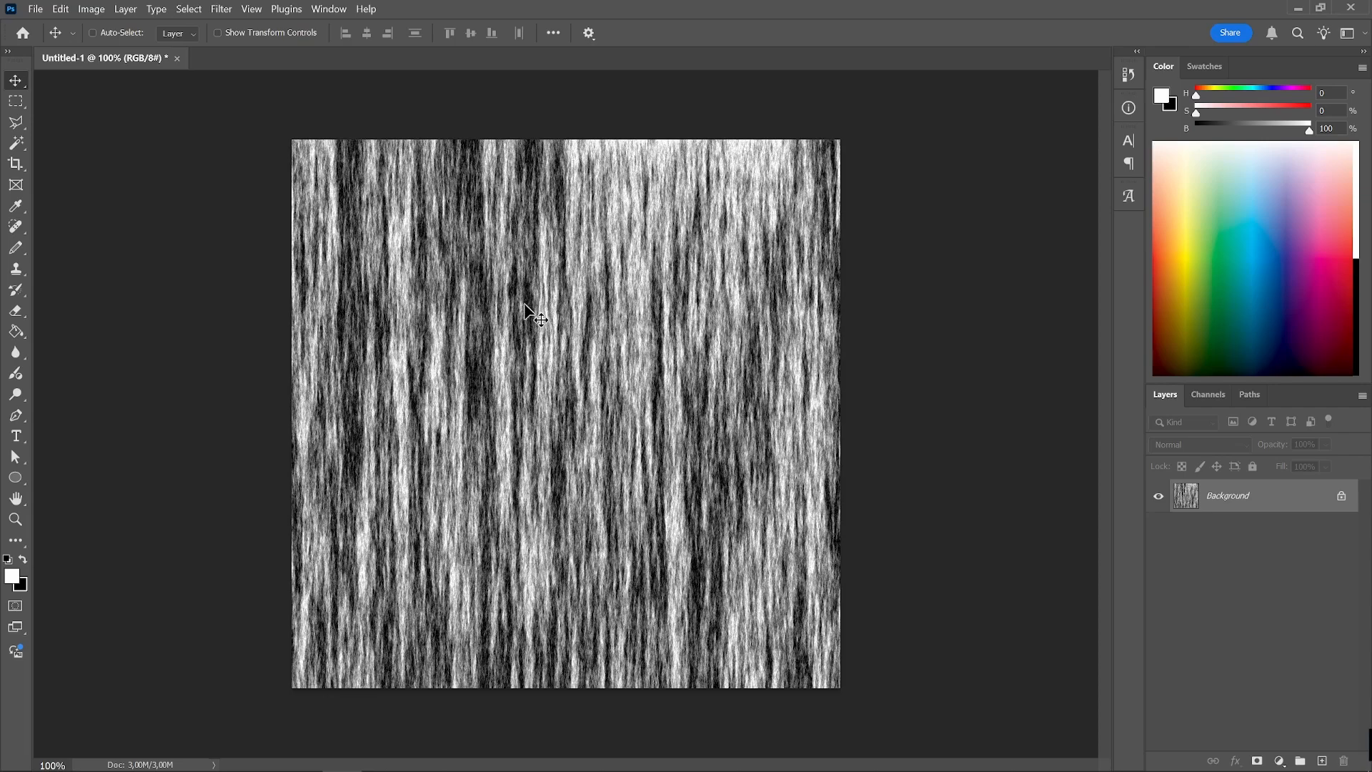
Step: Open the Liquify filter for the fibers image
{"action": "left_click", "coordinate": [221, 10]}
{"action": "left_click", "coordinate": [221, 10]}
{"action": "left_click", "coordinate": [222, 10]}
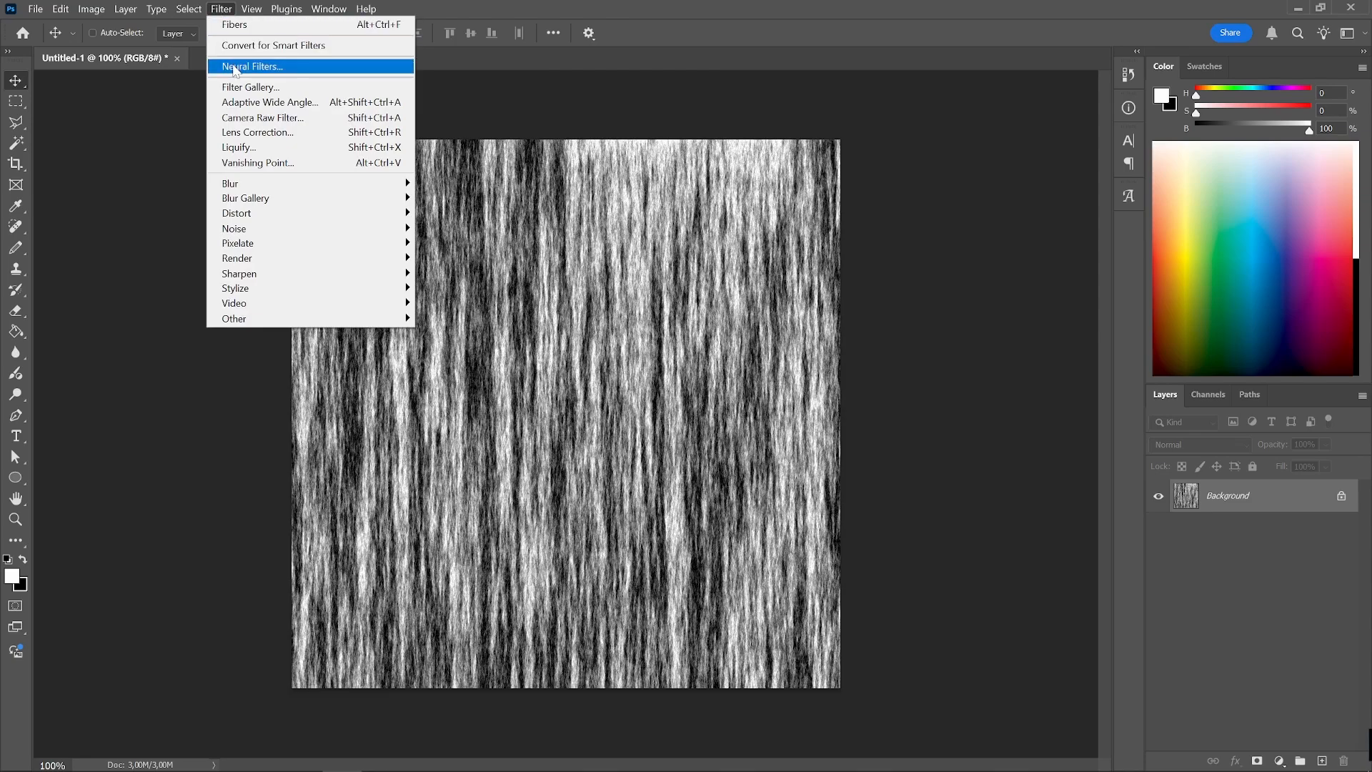
{"action": "left_click", "coordinate": [271, 149]}
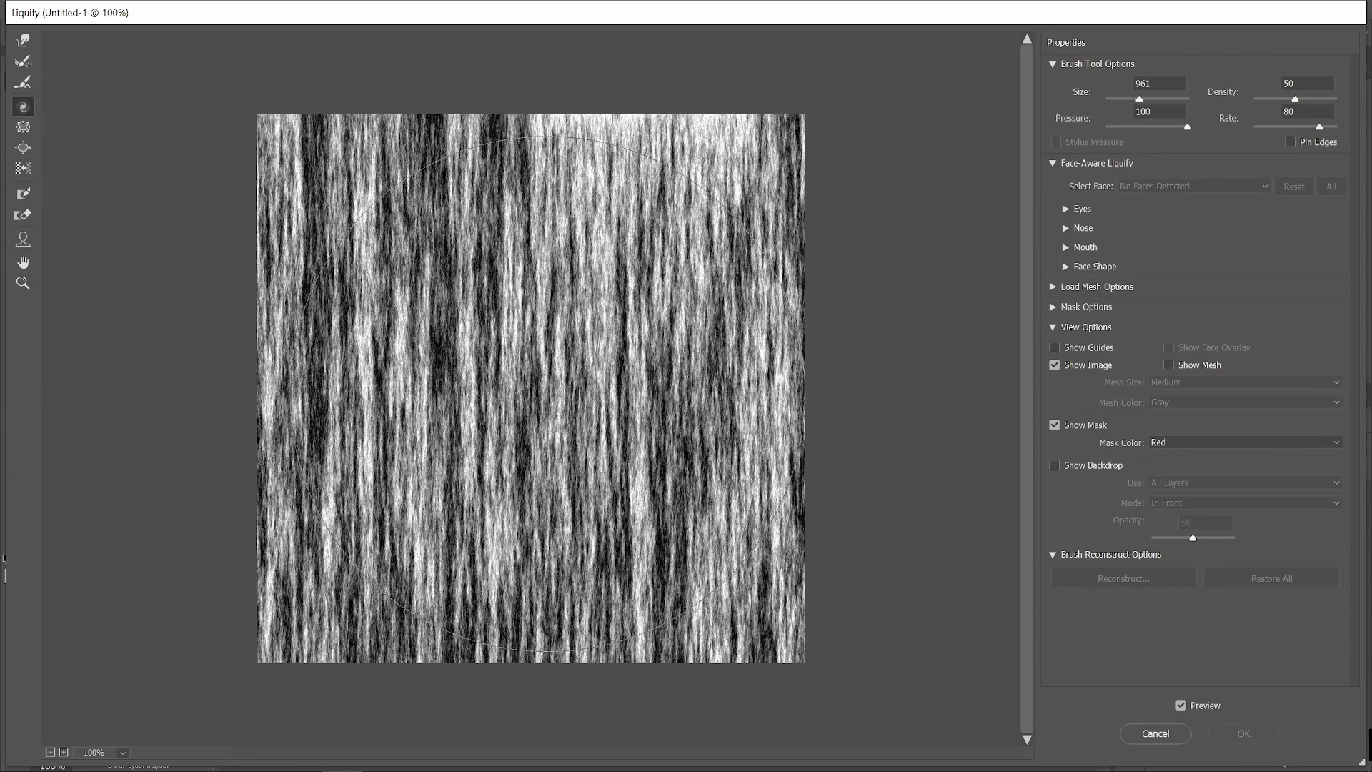
Step: Try twirling the fibers with brush sizes 961 and 3932, undoing each twirl and resetting the brush size to 961
{"action": "mouse_move", "coordinate": [547, 368]}
{"action": "left_mouse_down"}
{"action": "mouse_move", "coordinate": [543, 312]}
{"action": "mouse_move", "coordinate": [547, 432]}
{"action": "mouse_move", "coordinate": [561, 400]}
{"action": "mouse_move", "coordinate": [611, 371]}
{"action": "mouse_move", "coordinate": [424, 386]}
{"action": "mouse_move", "coordinate": [489, 365]}
{"action": "left_mouse_up"}
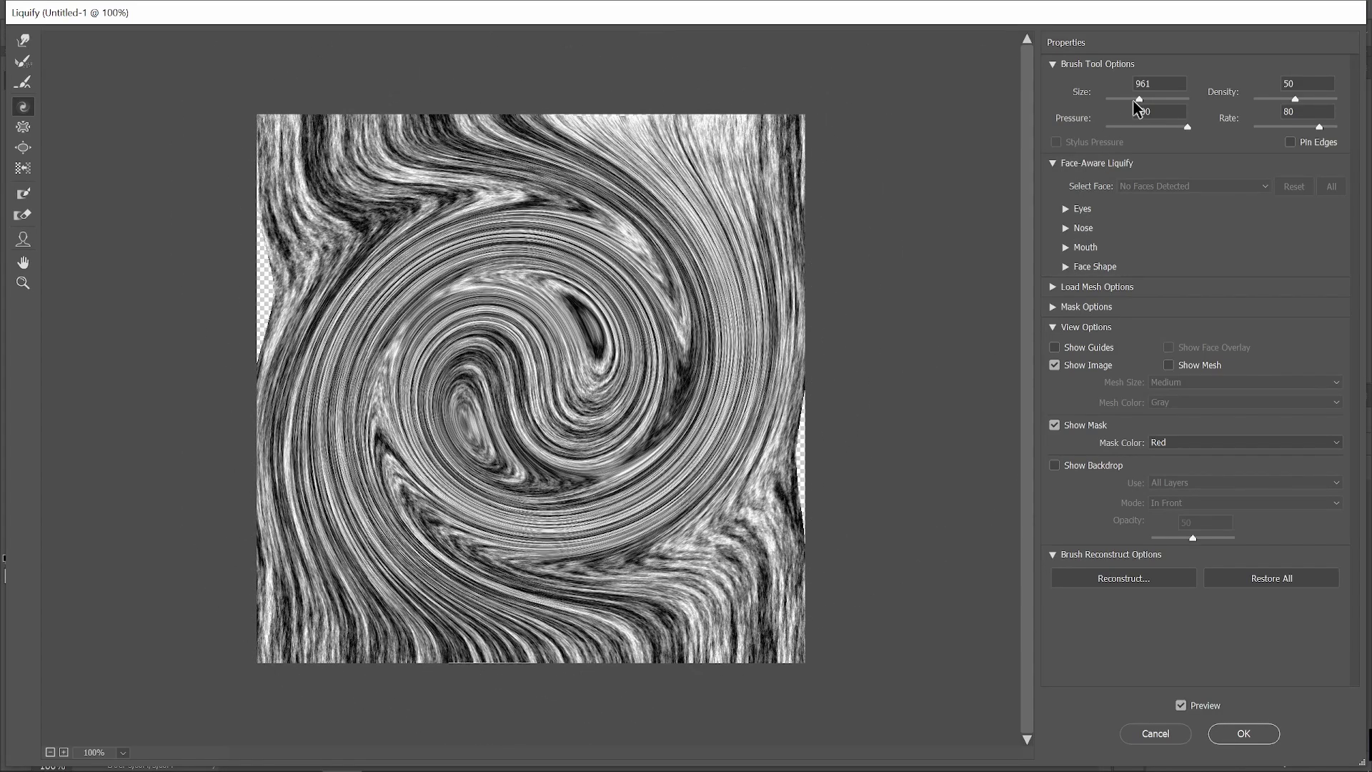
{"action": "key", "text": "ctrl+z"}
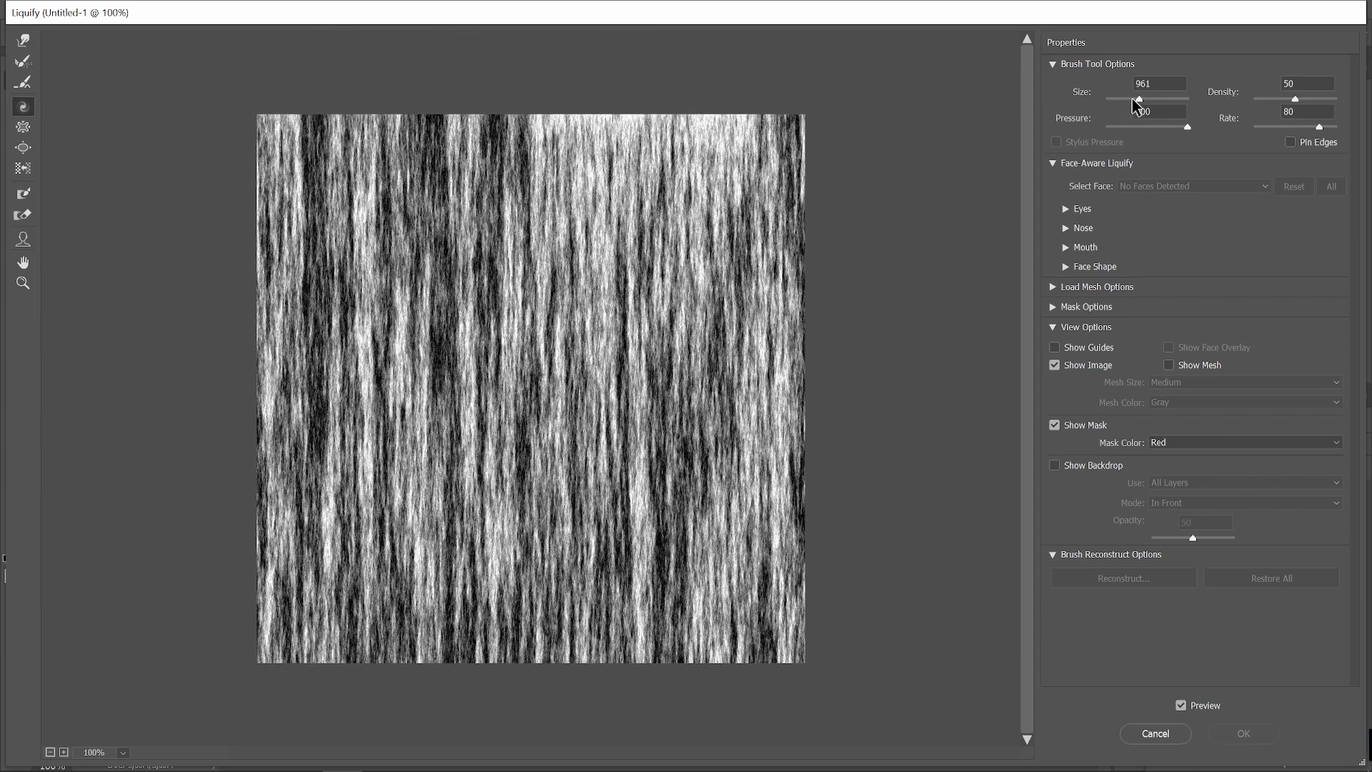
{"action": "left_click_drag", "start_coordinate": [1139, 99], "coordinate": [1158, 99]}
{"action": "left_click", "coordinate": [1152, 110]}
{"action": "left_click", "coordinate": [519, 311]}
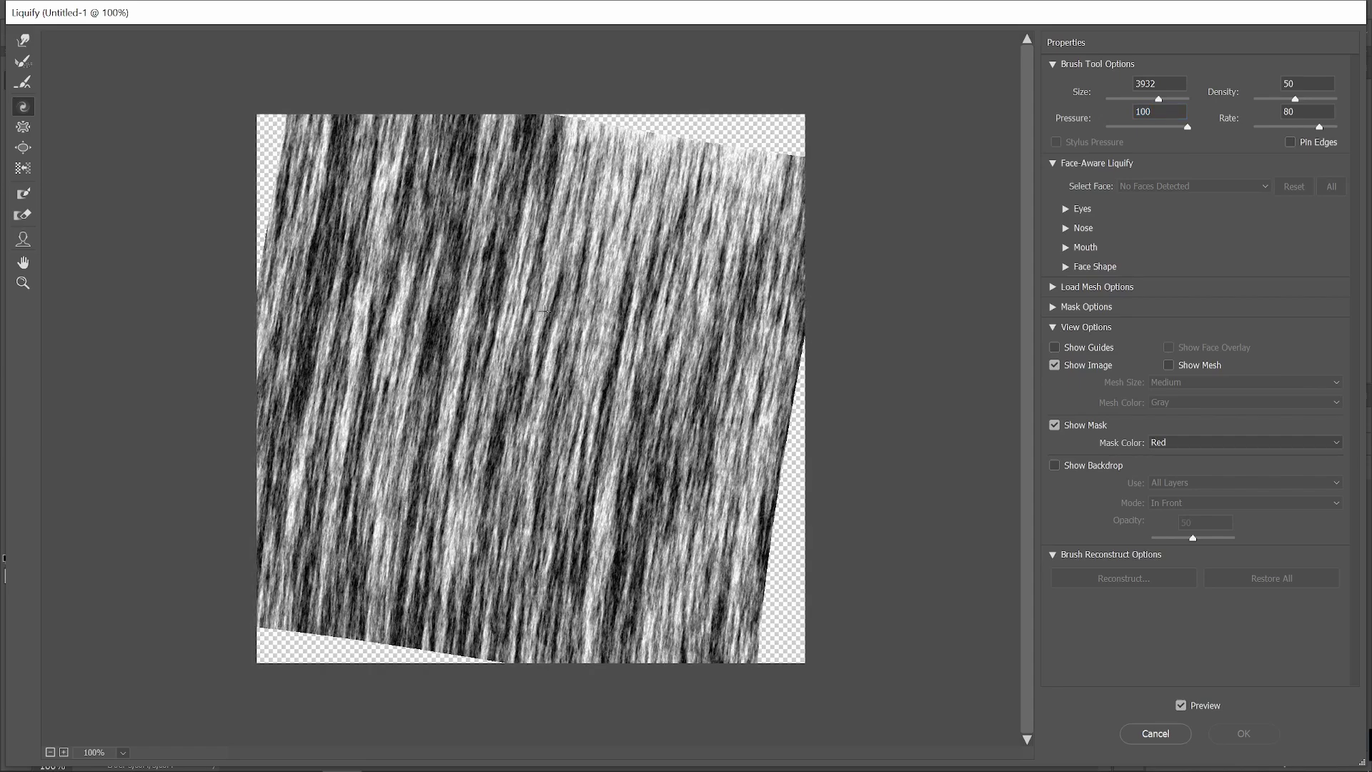
{"action": "key", "text": "ctrl+z"}
{"action": "left_click", "coordinate": [1135, 98]}
{"action": "left_click_drag", "start_coordinate": [1135, 99], "coordinate": [1140, 99]}
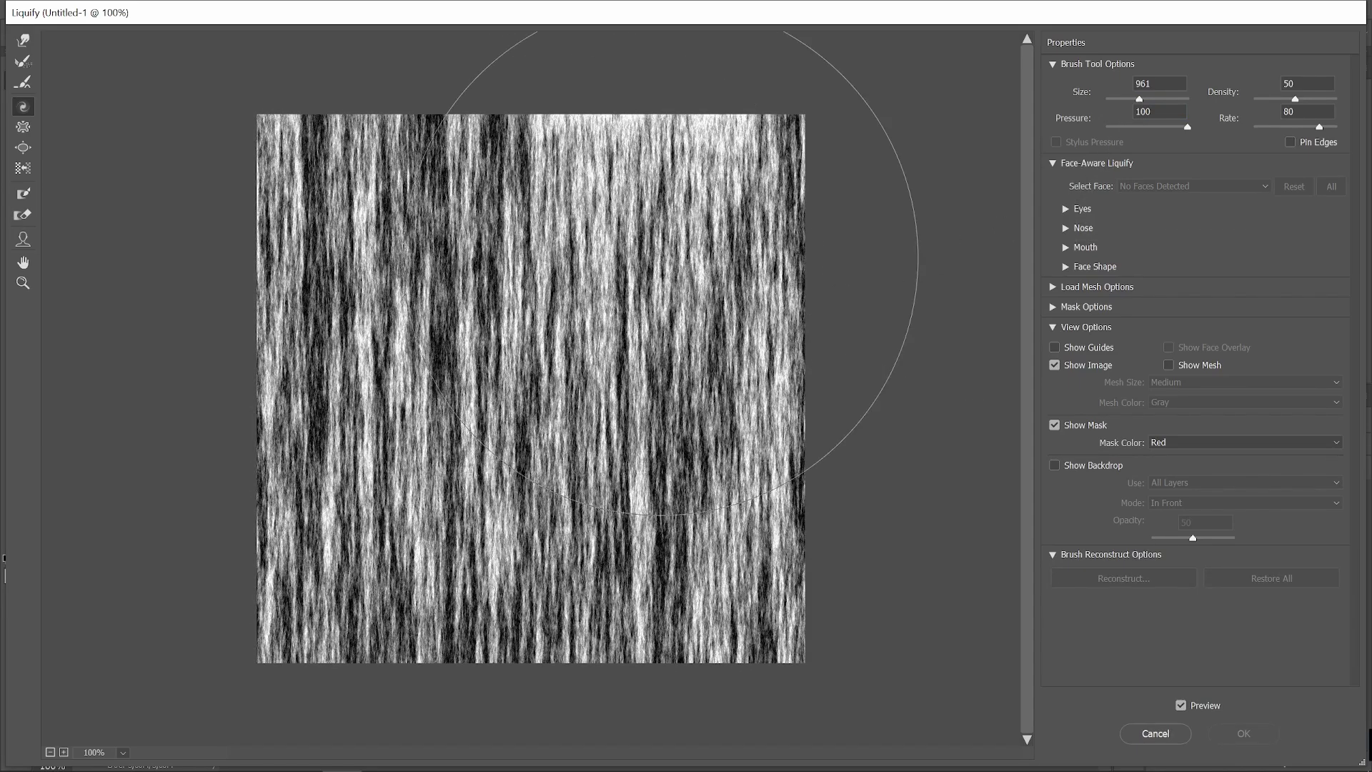
Step: Twirl the fibers from the upper centre towards the middle of the image and apply the Liquify distortion
{"action": "mouse_move", "coordinate": [663, 234]}
{"action": "left_mouse_down"}
{"action": "mouse_move", "coordinate": [658, 303]}
{"action": "mouse_move", "coordinate": [447, 213]}
{"action": "mouse_move", "coordinate": [490, 500]}
{"action": "mouse_move", "coordinate": [522, 371]}
{"action": "mouse_move", "coordinate": [512, 361]}
{"action": "left_mouse_up"}
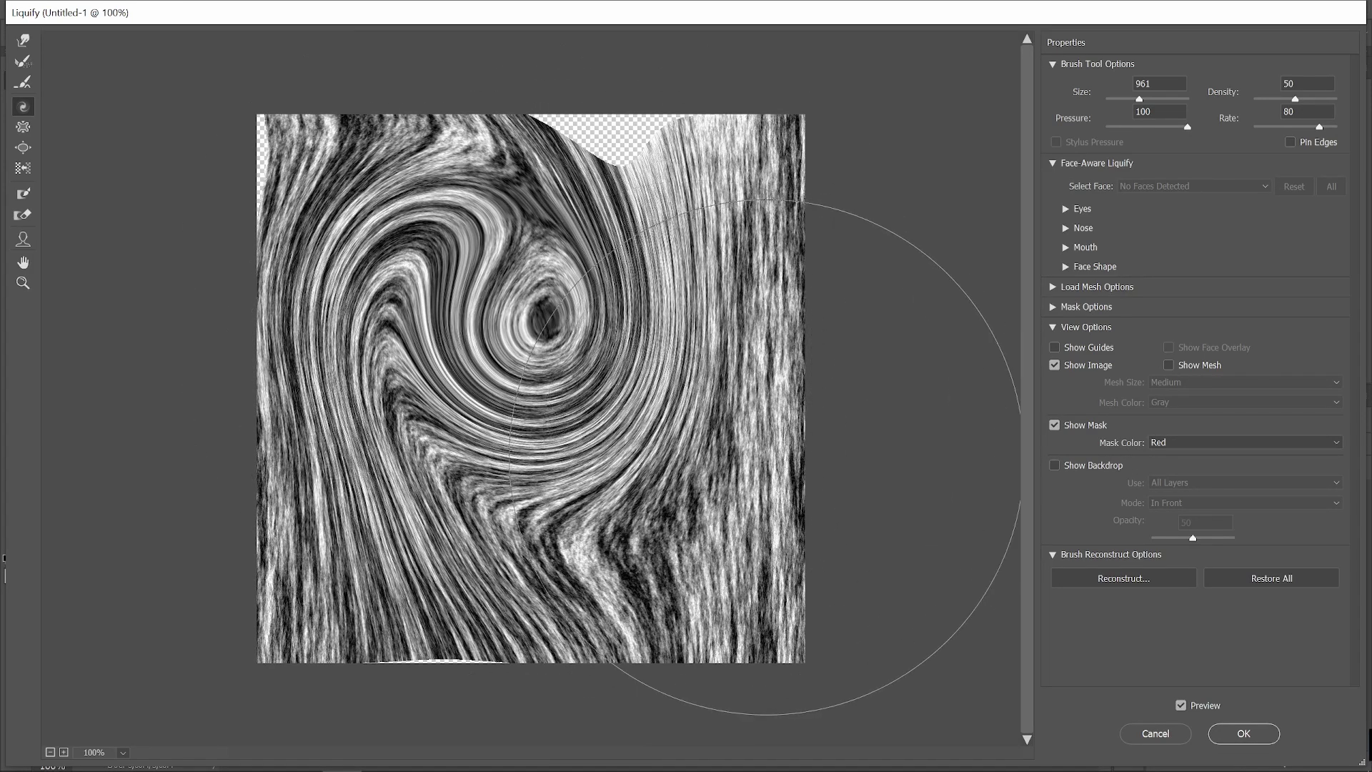
{"action": "left_click", "coordinate": [1232, 733]}
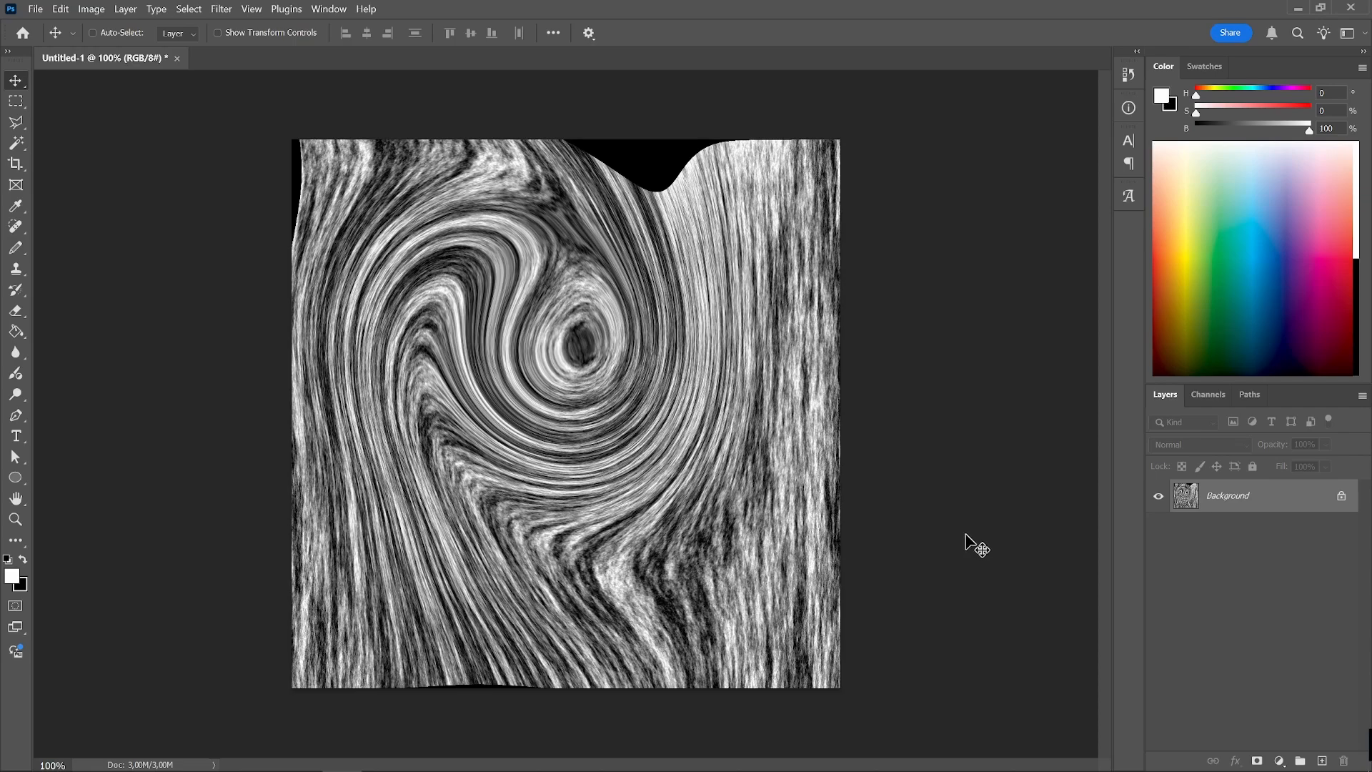
Step: Cut the whole swirled fiber image from the Background onto its own new layer and select the Background
{"action": "left_click", "coordinate": [1279, 759]}
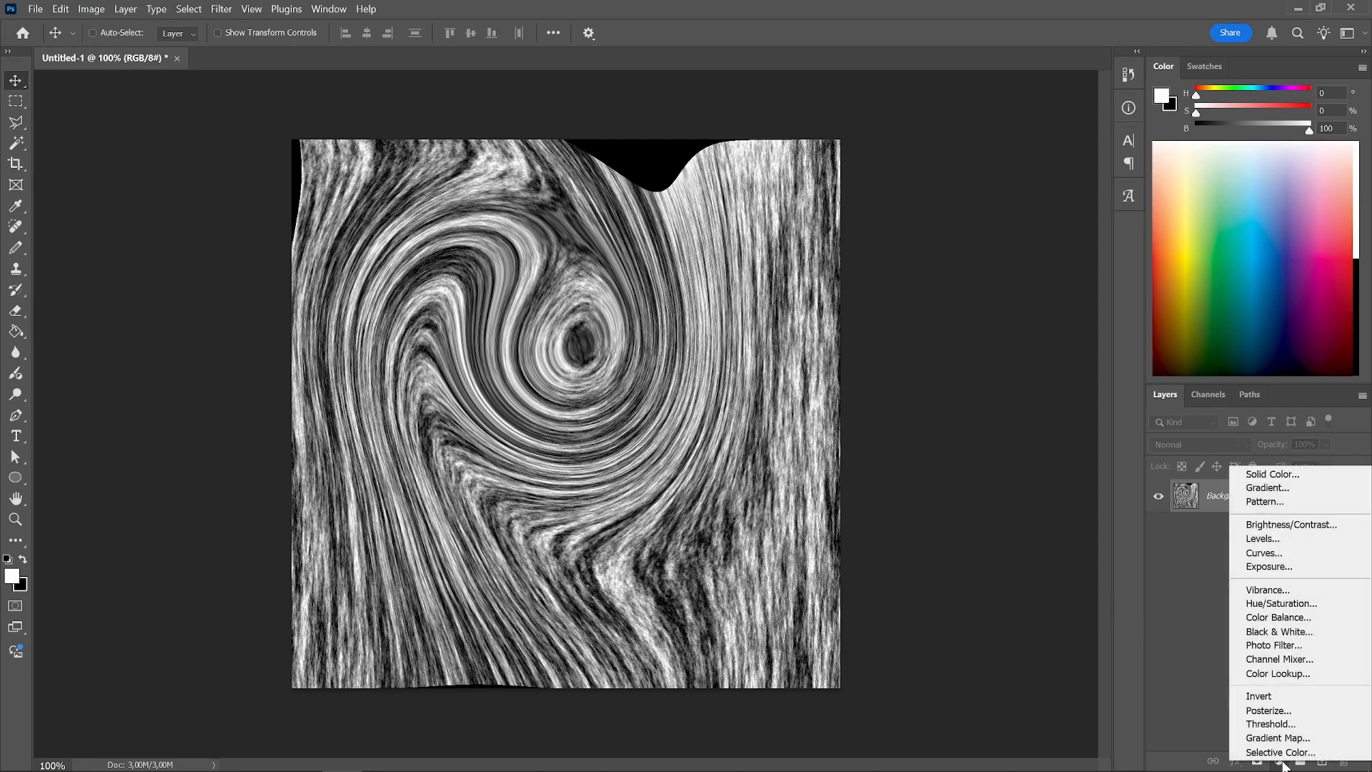
{"action": "left_click", "coordinate": [1165, 548]}
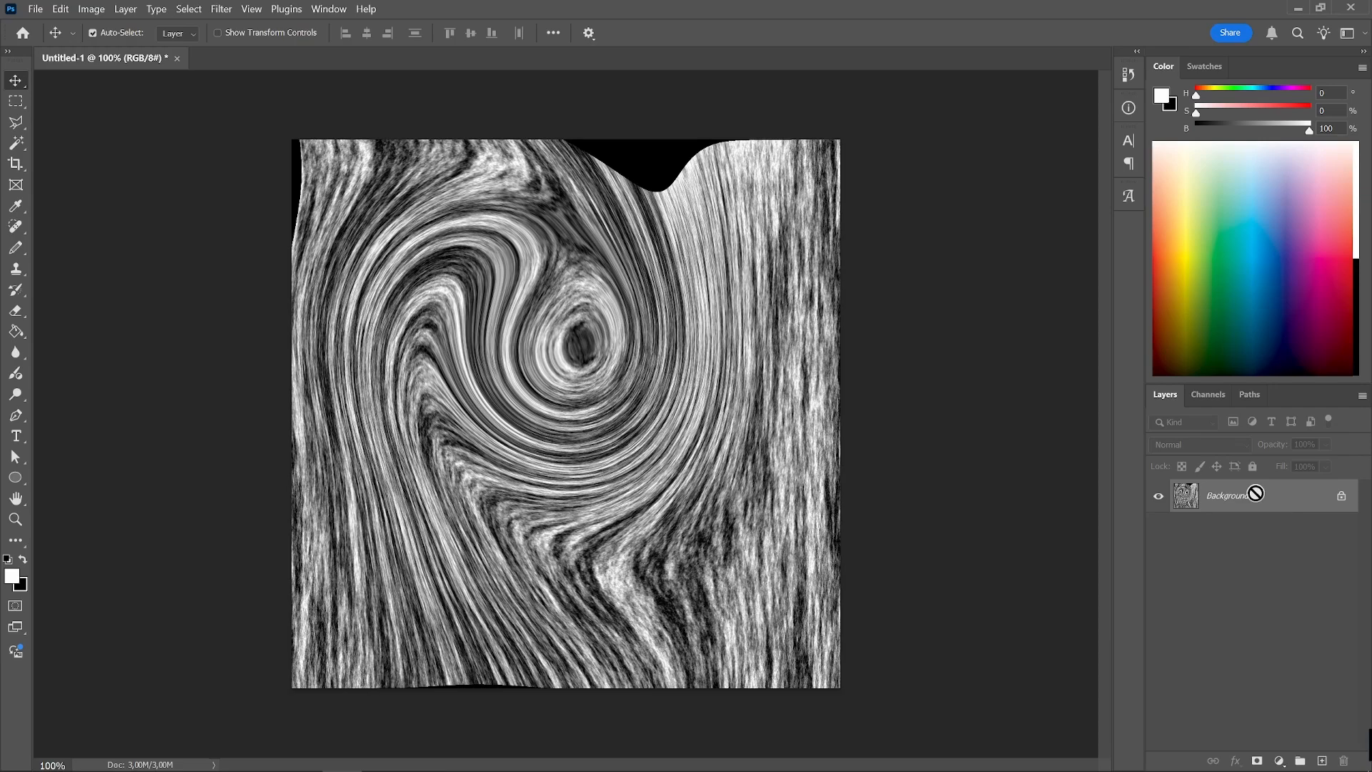
{"action": "key", "text": "ctrl+shift+j"}
{"action": "left_click", "coordinate": [1266, 537]}
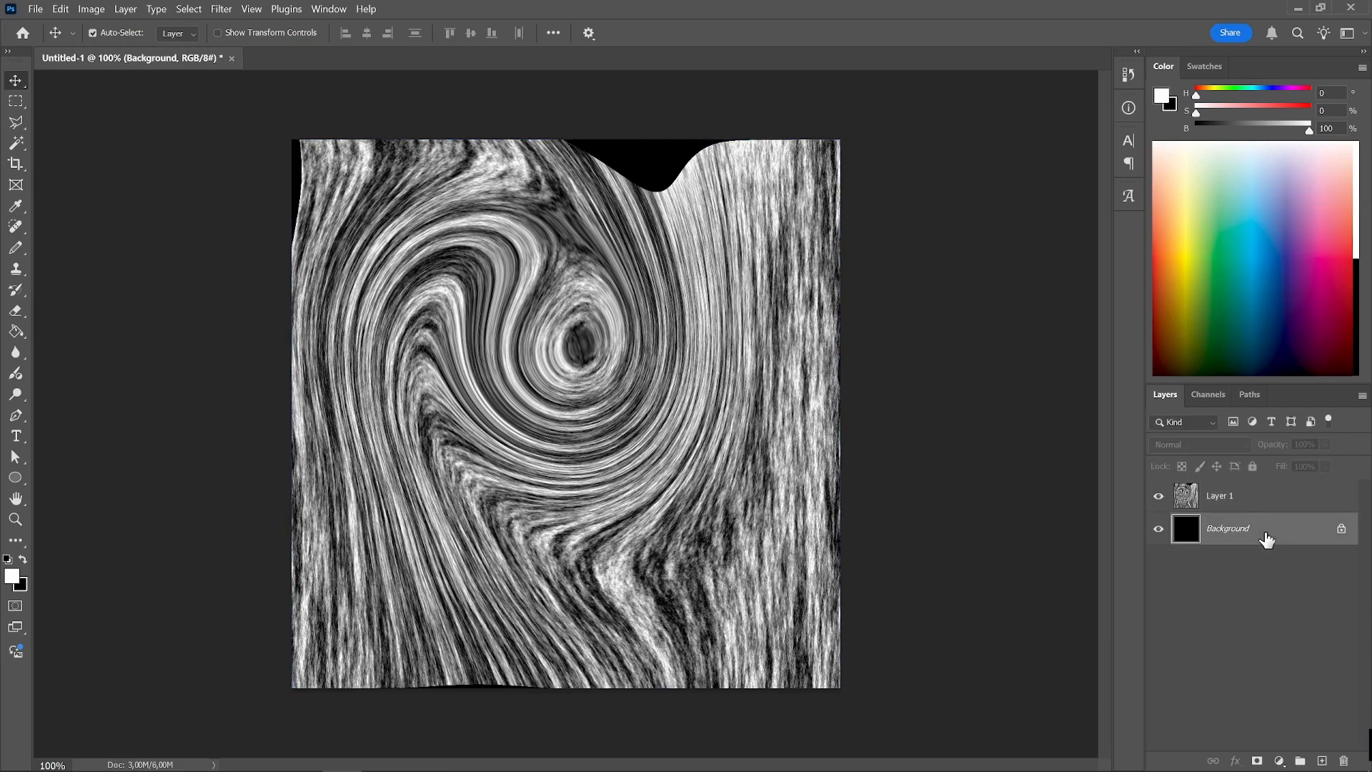
Step: Hide the fiber layer and fill the Background with a salmon color of hue 13, saturation 55% and brightness 84%
{"action": "left_click", "coordinate": [1158, 495]}
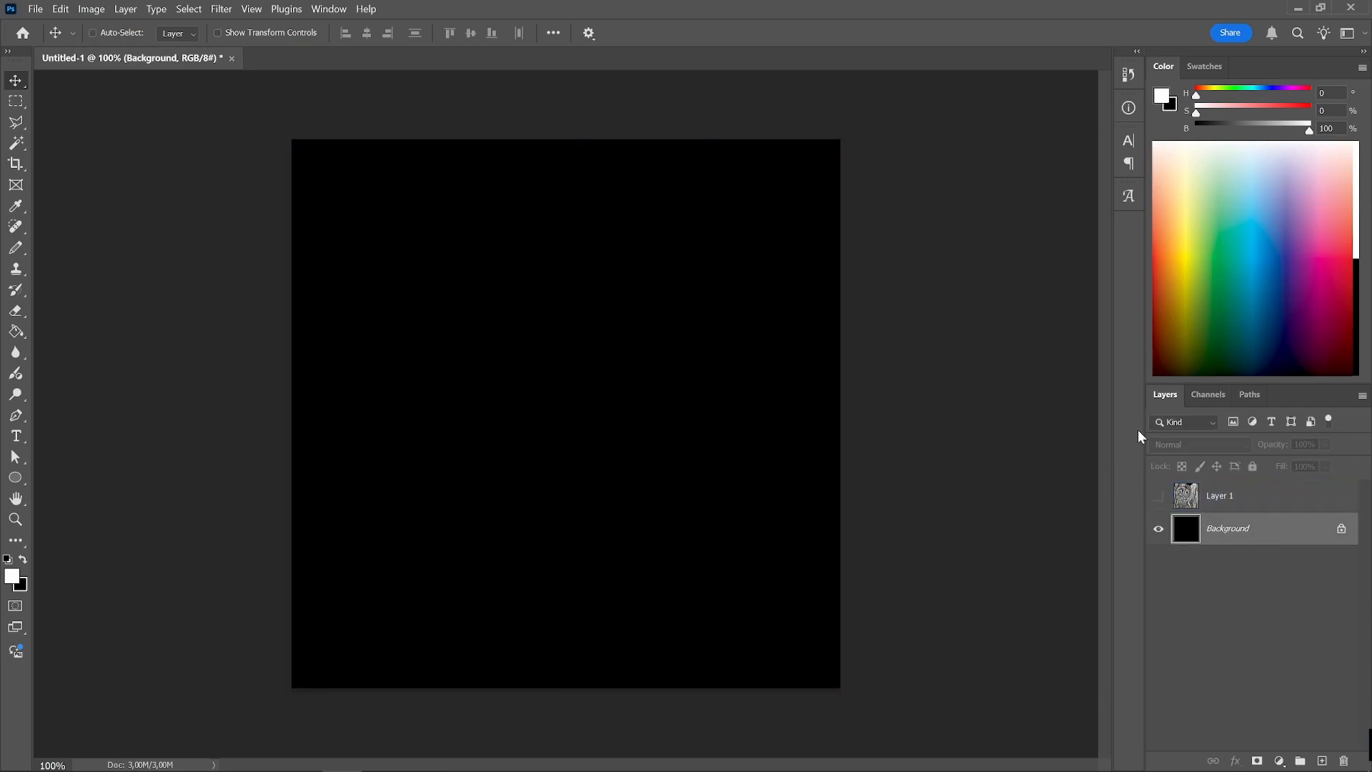
{"action": "left_click", "coordinate": [1179, 279]}
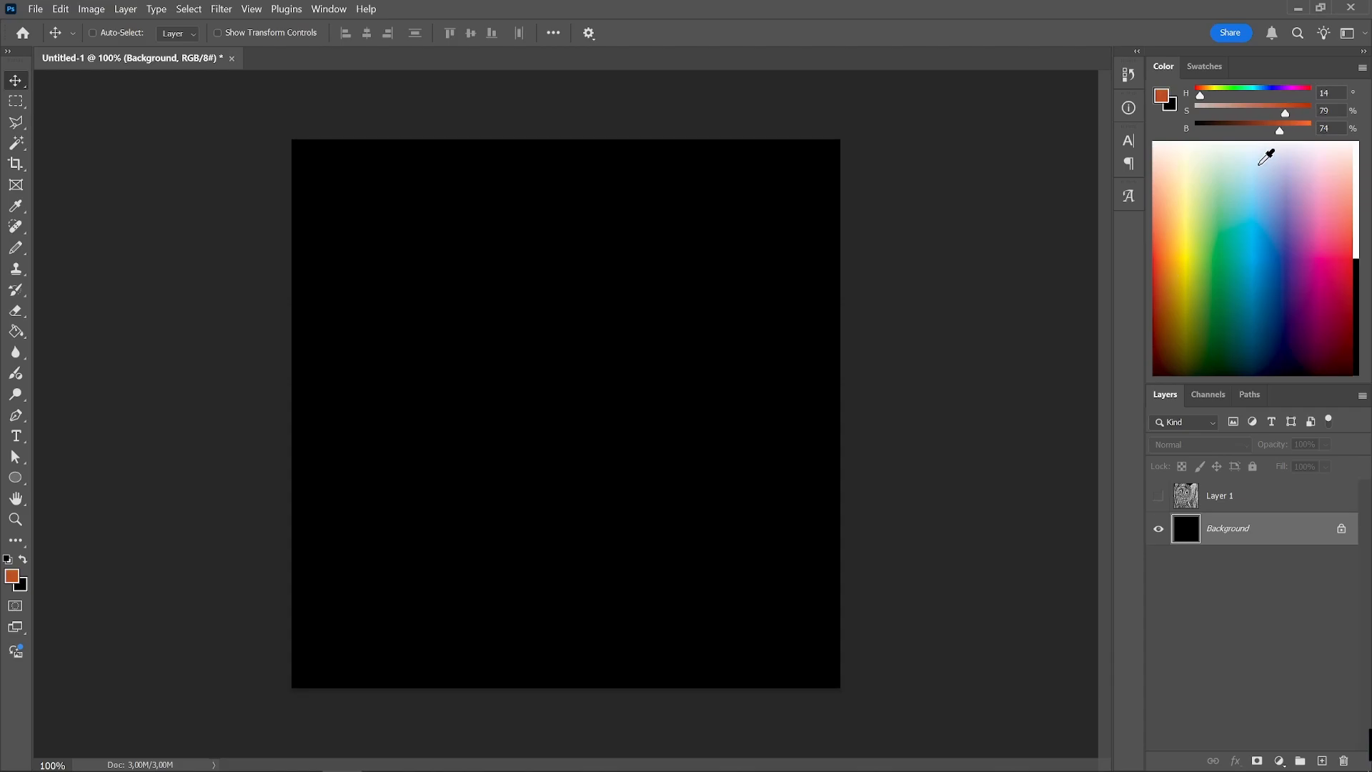
{"action": "left_click", "coordinate": [1258, 110]}
{"action": "left_click_drag", "start_coordinate": [1282, 126], "coordinate": [1292, 126]}
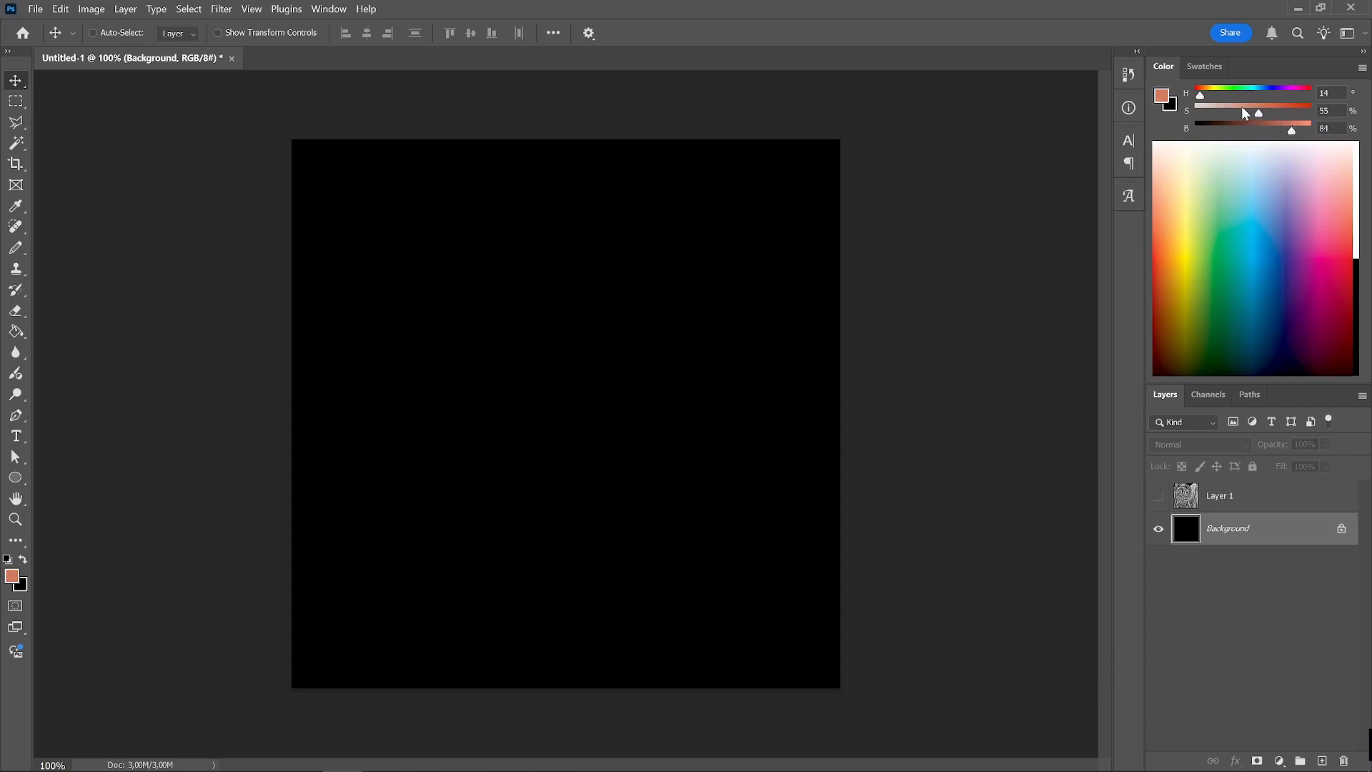
{"action": "left_click_drag", "start_coordinate": [1197, 92], "coordinate": [1199, 93]}
{"action": "key", "text": "g"}
{"action": "left_click", "coordinate": [530, 372]}
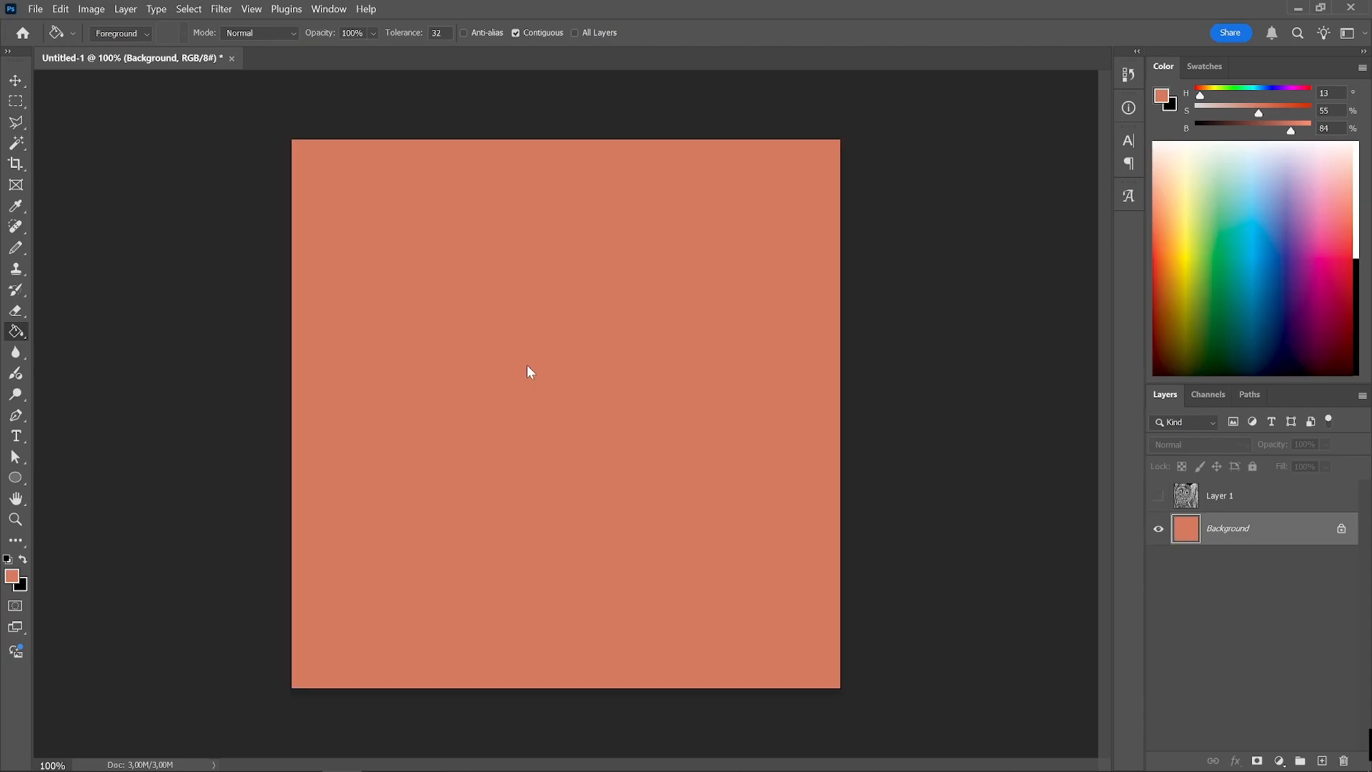
Step: Show the fiber layer again and set its blend mode to Multiply
{"action": "left_click", "coordinate": [1158, 496]}
{"action": "left_click", "coordinate": [1218, 495]}
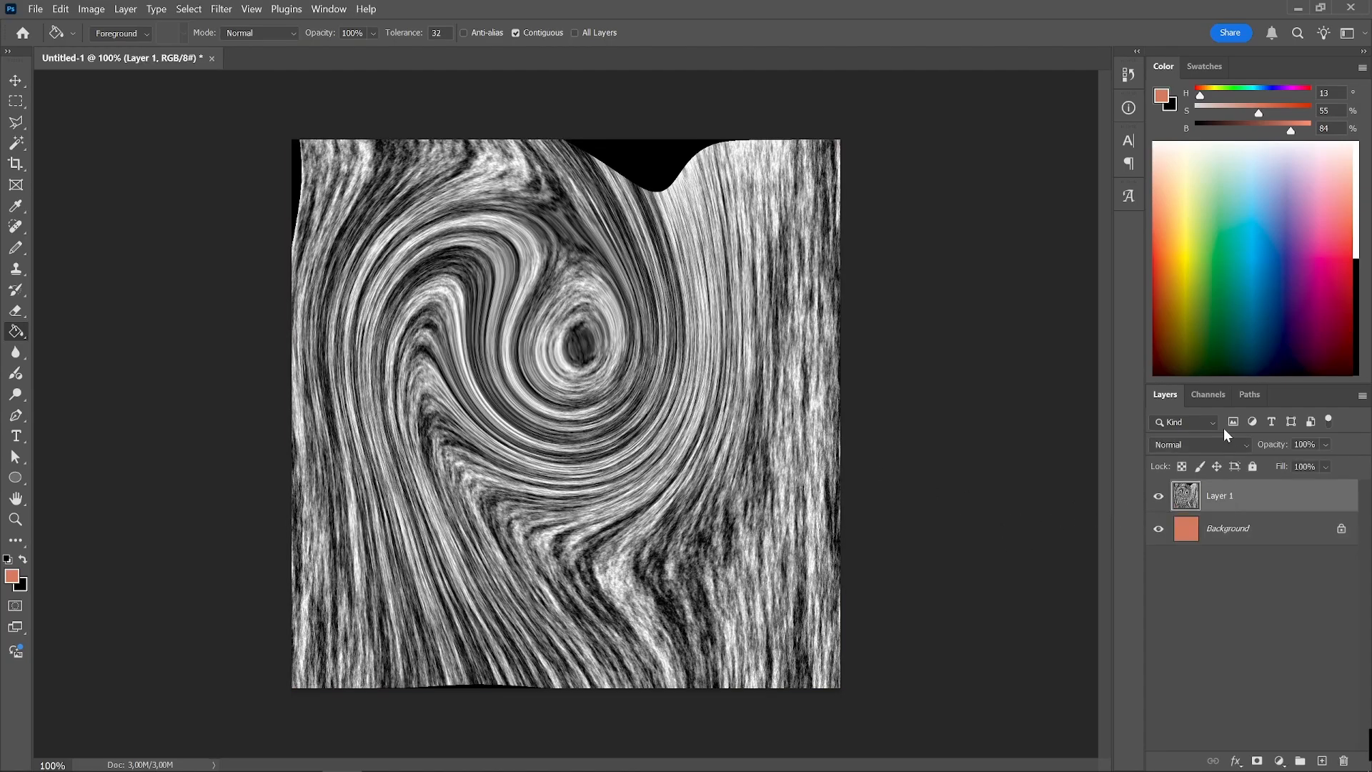
{"action": "left_click", "coordinate": [1200, 441]}
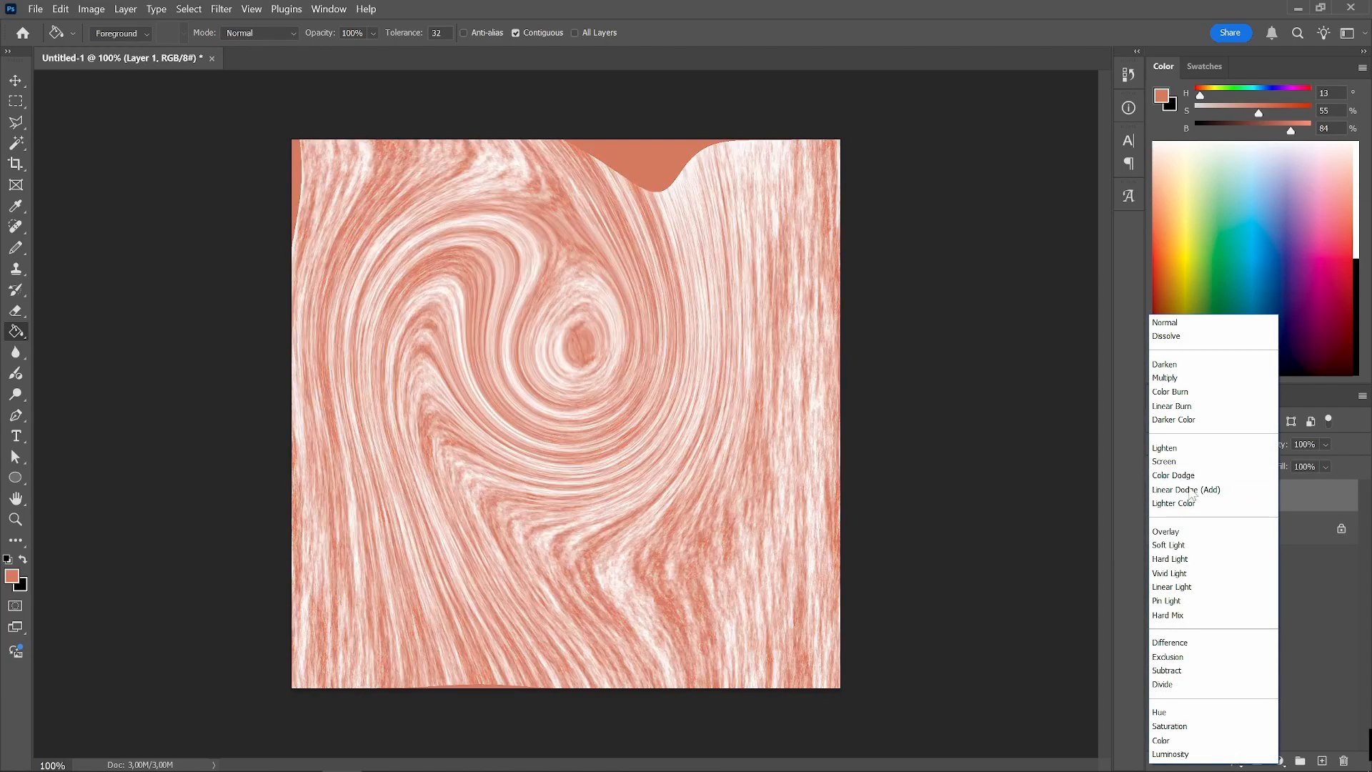
{"action": "left_click", "coordinate": [1186, 377]}
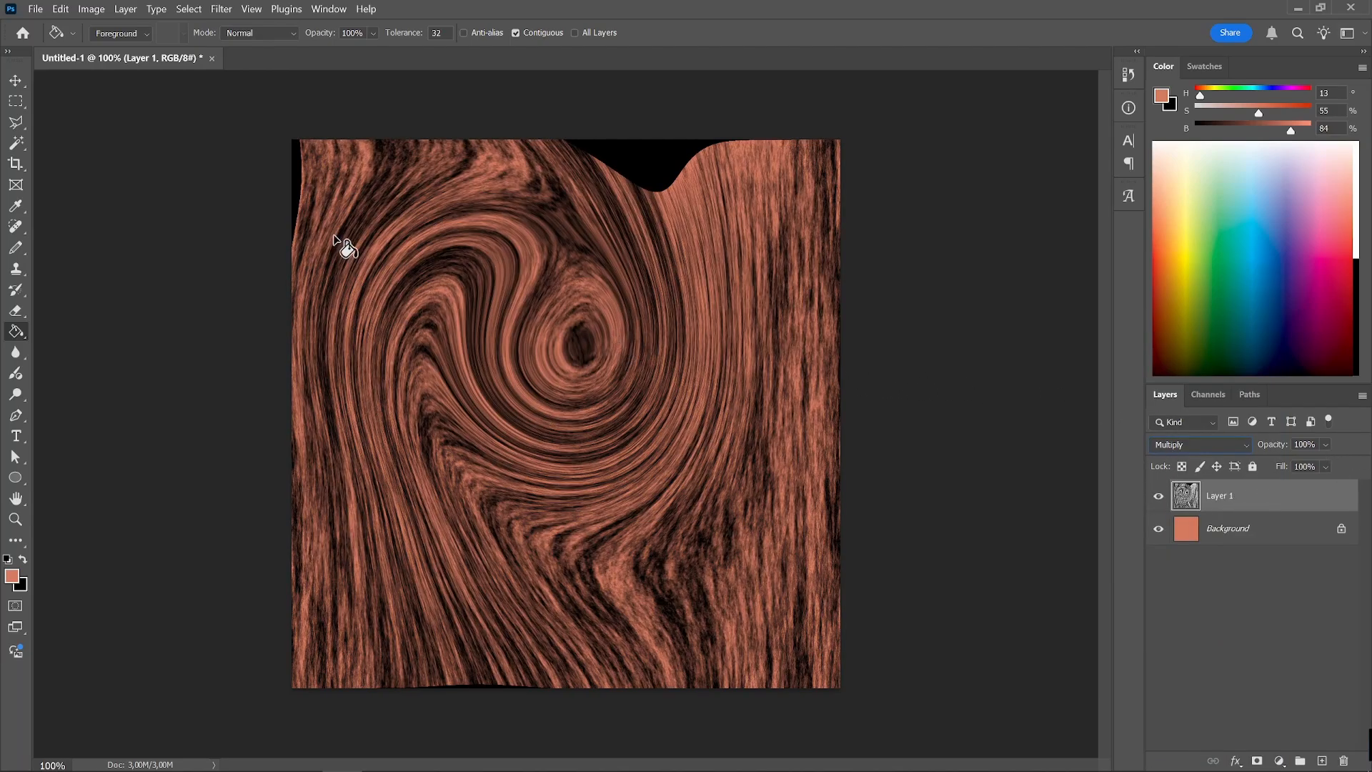
Step: Examine the swirled knot and surrounding grain of the wood texture at several magnifications, up to about 130%
{"action": "left_click", "coordinate": [16, 80]}
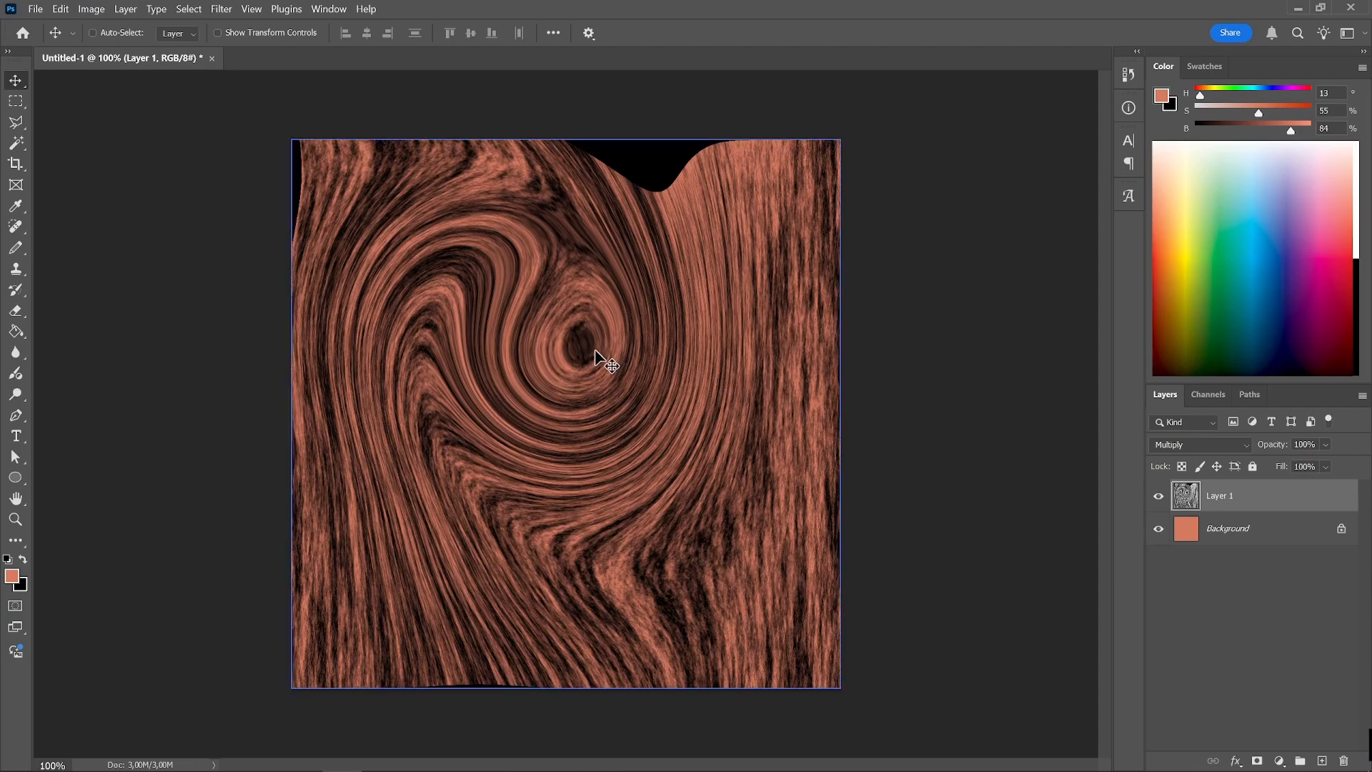
{"action": "key", "text": "z"}
{"action": "left_click_drag", "start_coordinate": [561, 347], "coordinate": [629, 391]}
{"action": "left_click", "coordinate": [628, 450], "text": "alt"}
{"action": "left_click", "coordinate": [686, 459], "text": "alt"}
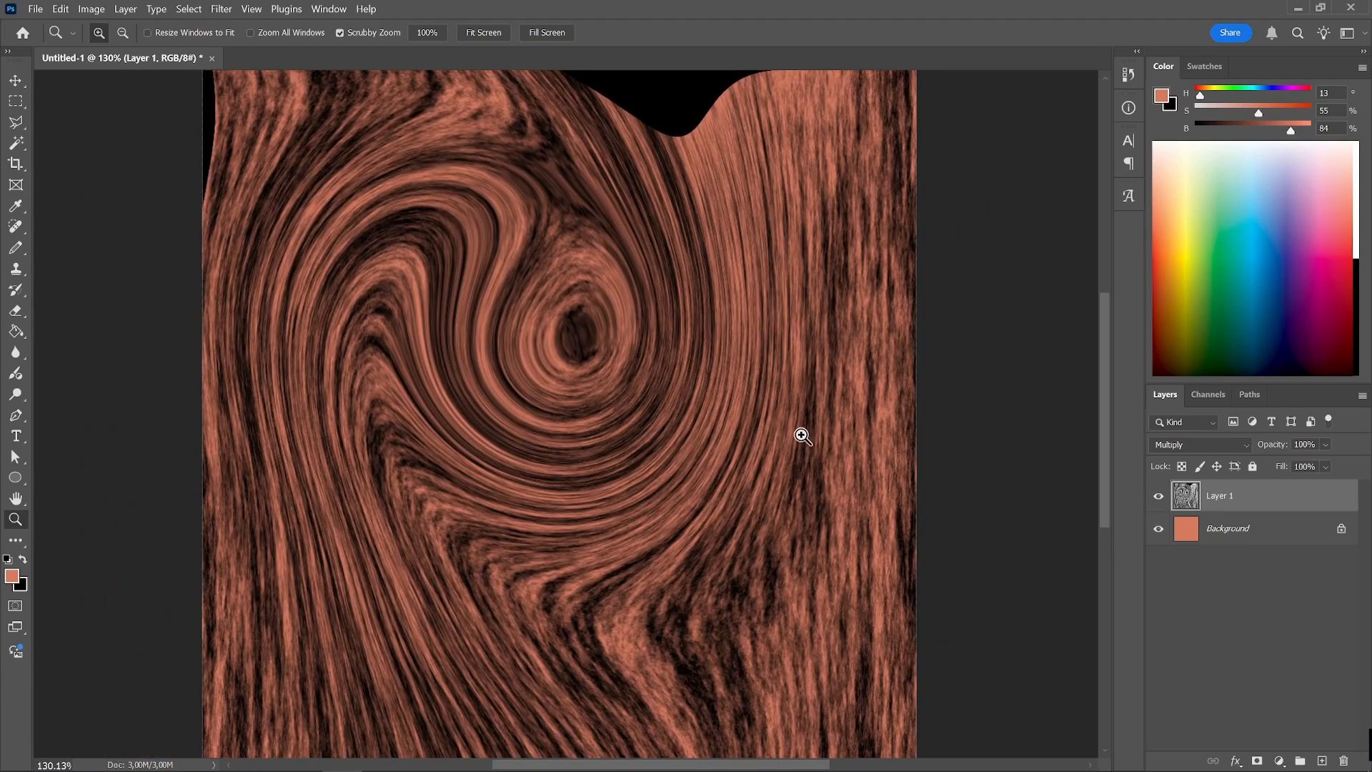
{"action": "left_click_drag", "start_coordinate": [730, 478], "coordinate": [711, 484]}
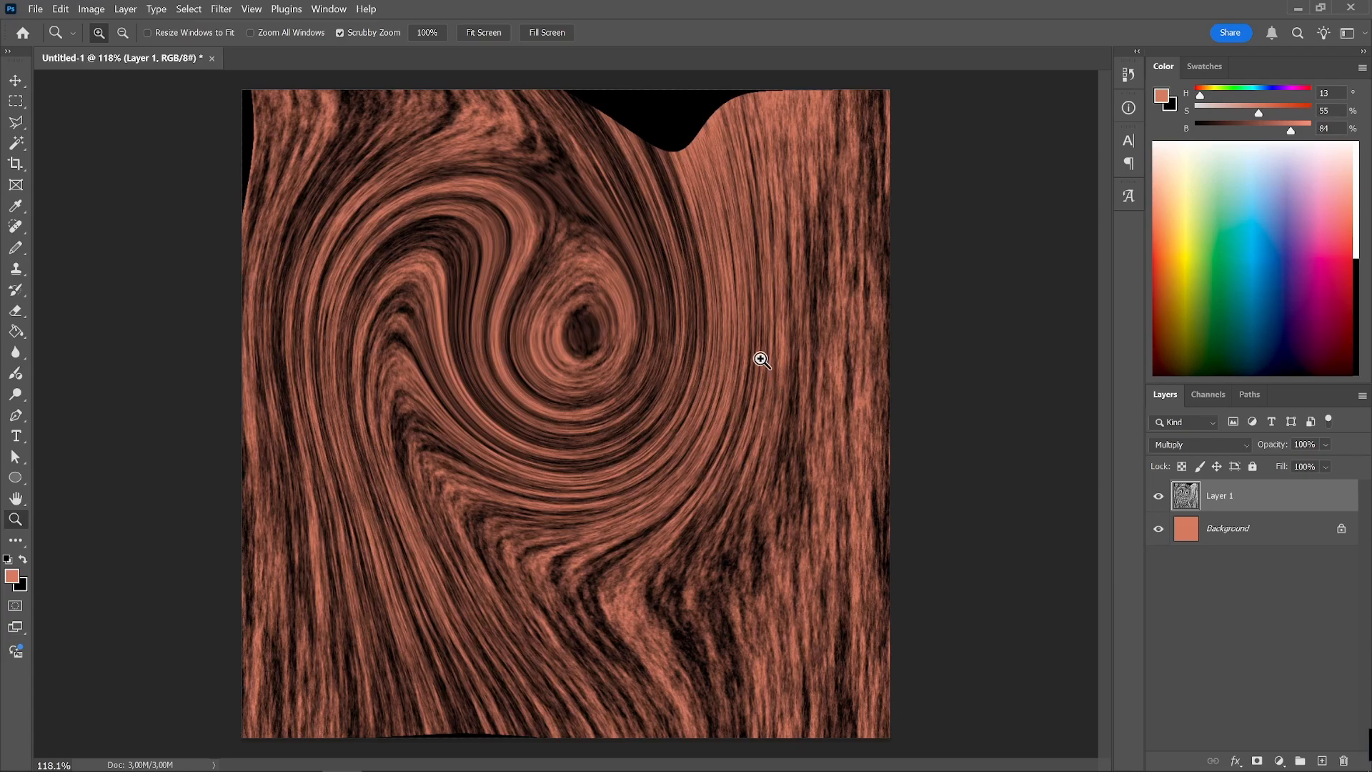
{"action": "left_click_drag", "start_coordinate": [561, 354], "coordinate": [598, 398]}
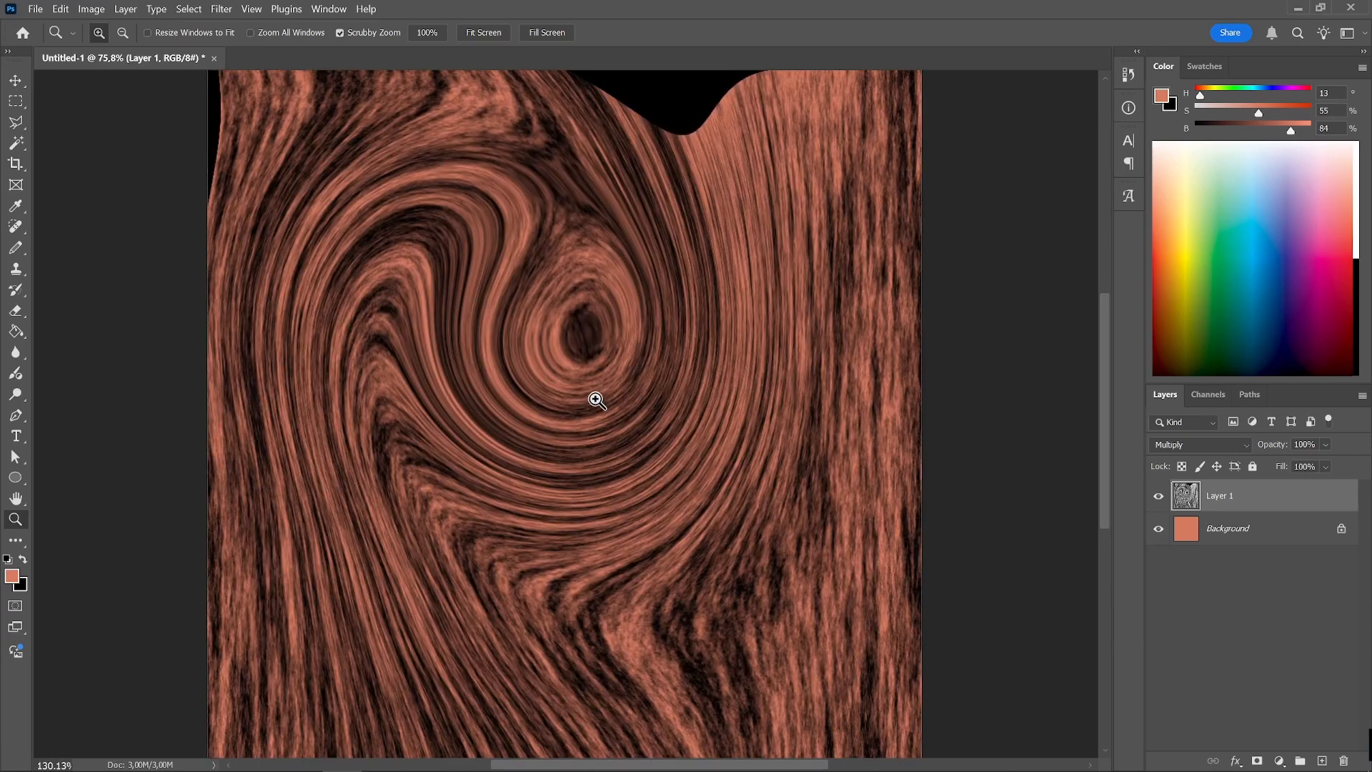